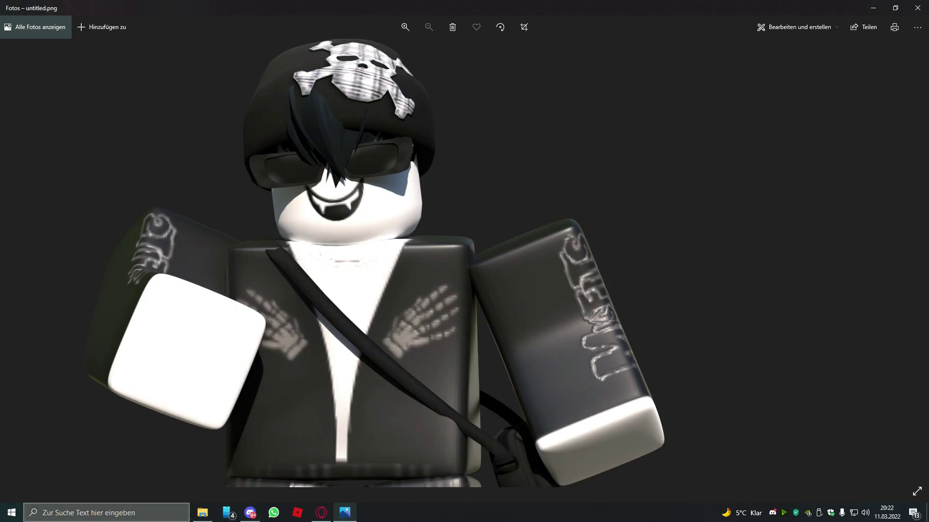
Switch from the photo to Roblox Studio and dismiss the Auto-Recovery prompt
left_click(171, 521)
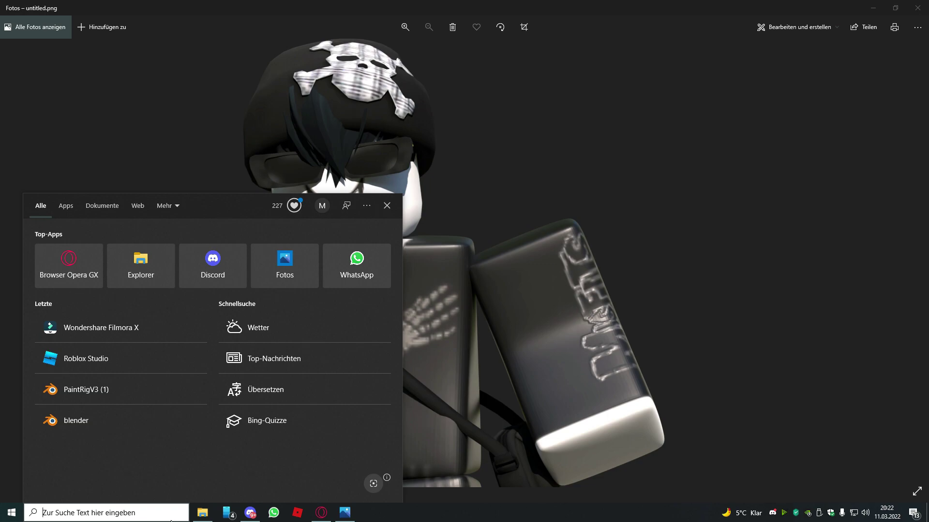
left_click(119, 366)
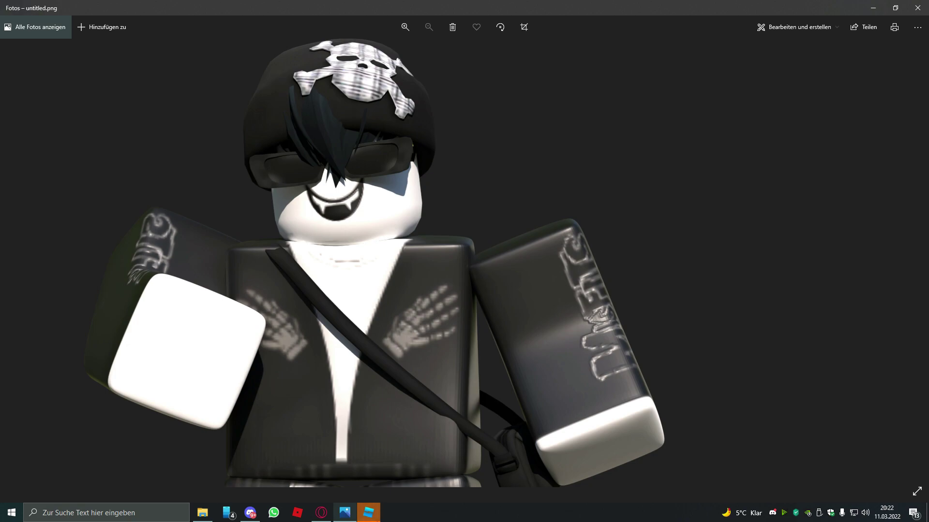
left_click(374, 517)
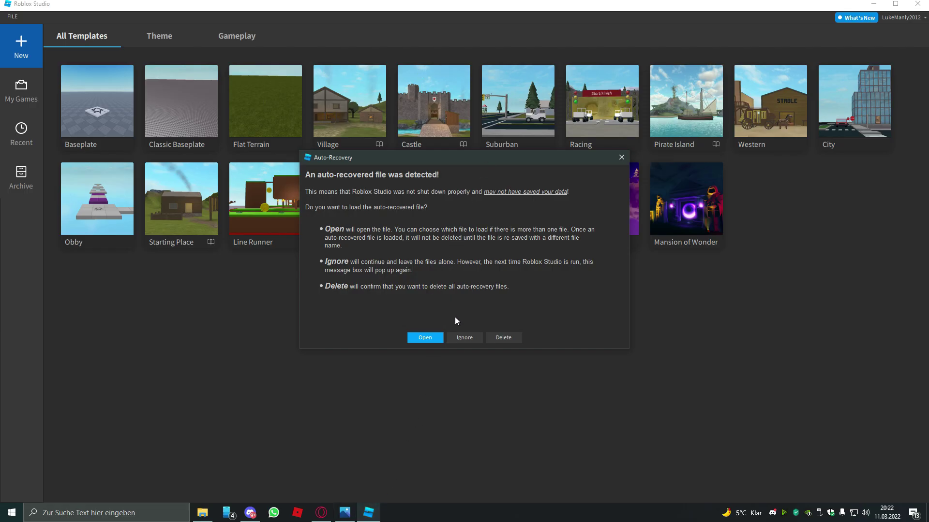
left_click(465, 335)
Create a new Baseplate place and delete its SpawnLocation
left_click(116, 126)
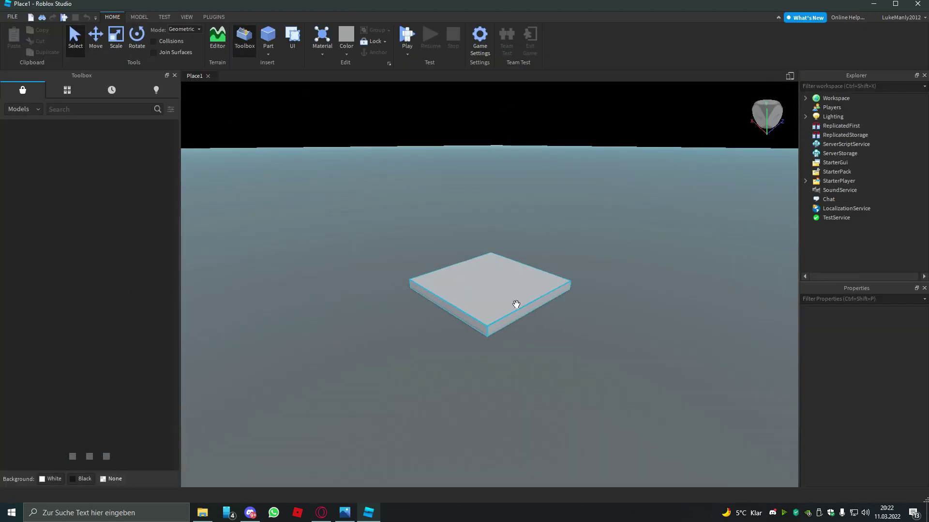
right_click(503, 294)
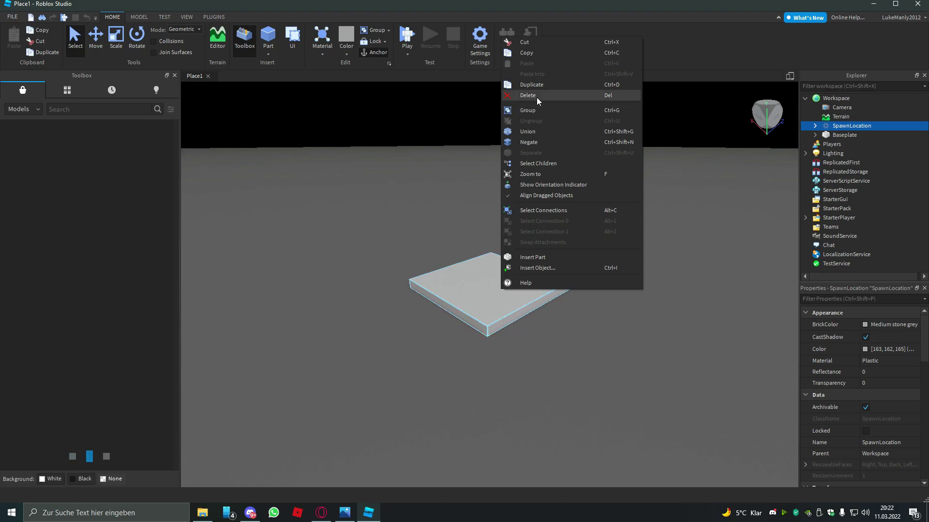
left_click(536, 96)
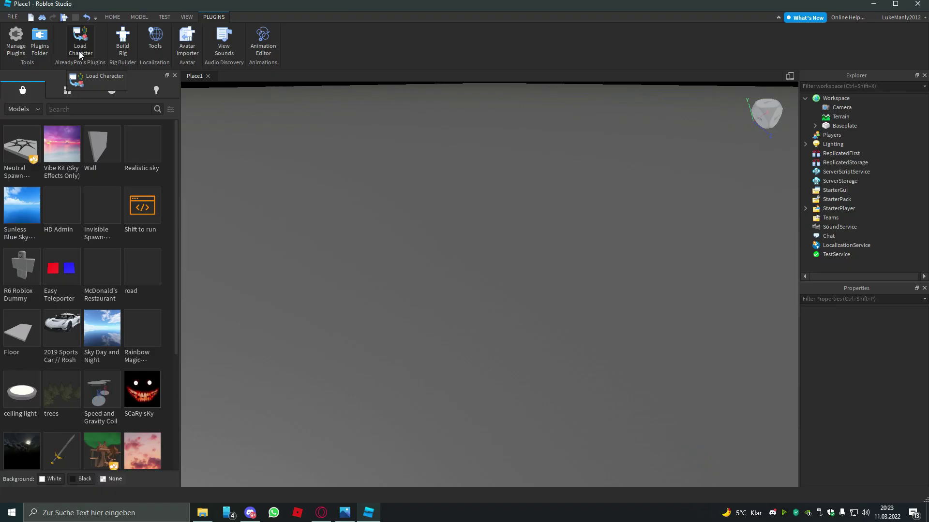
In the Load Character plugin, replace the default name with the user's Roblox username
left_click(300, 196)
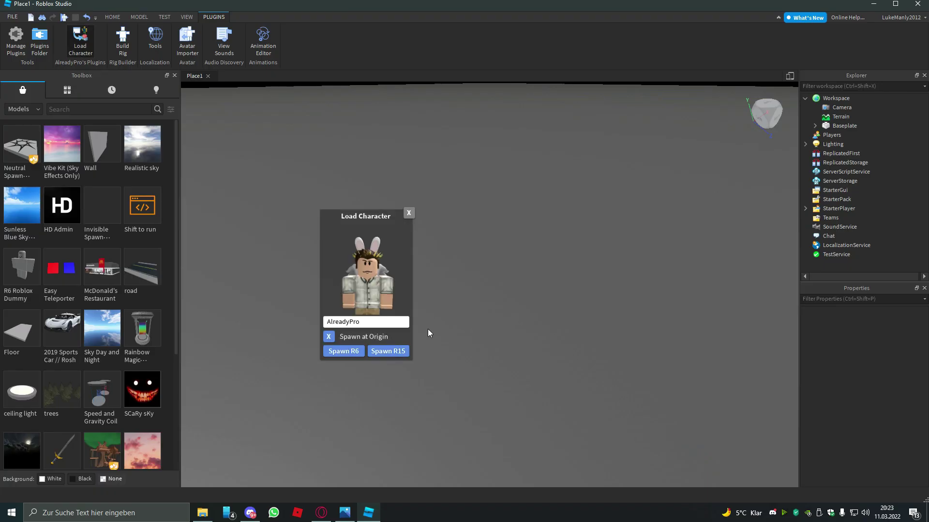
left_click_drag(382, 322, 317, 342)
key("BackSpace")
type("ukeManly2012")
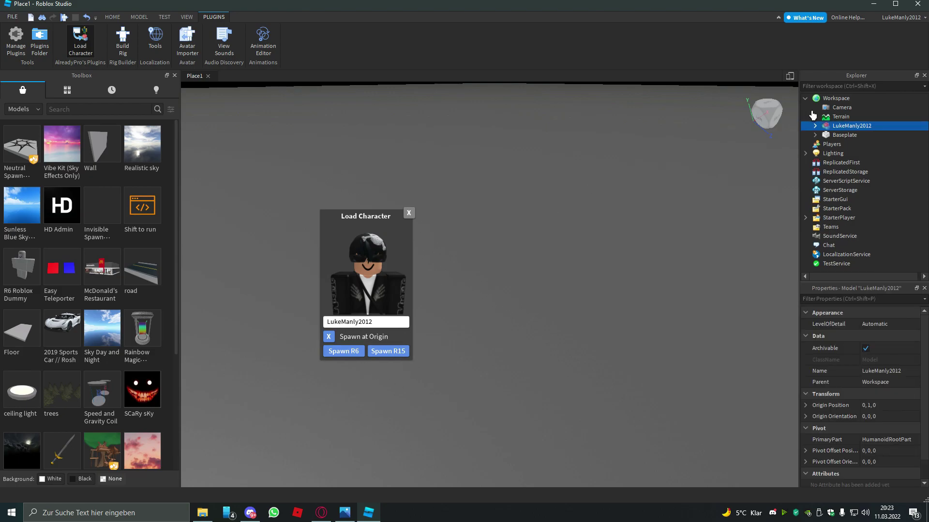
Close the Load Character window, focus the avatar, and set its Origin Position to 0, 3, 0
left_click(408, 213)
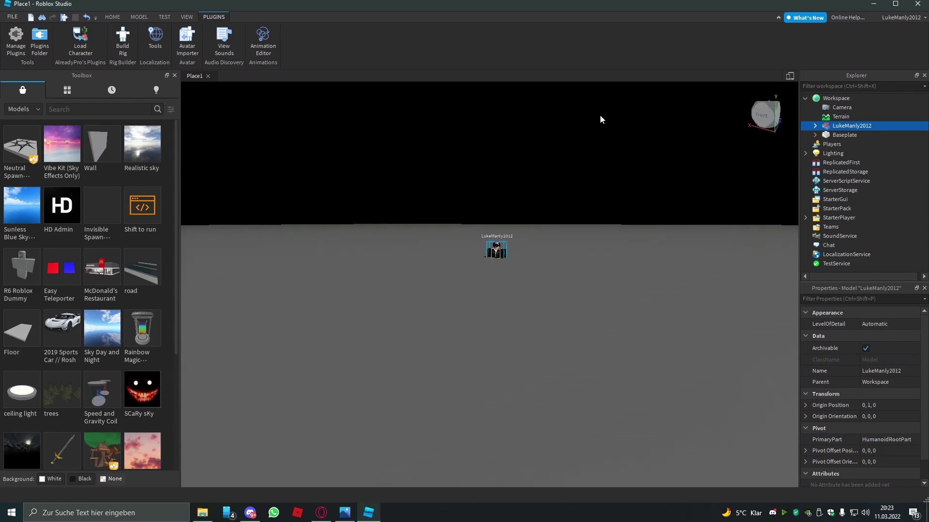
key("f")
right_click_drag(598, 121, 598, 121)
scroll(598, 121, "down", 5)
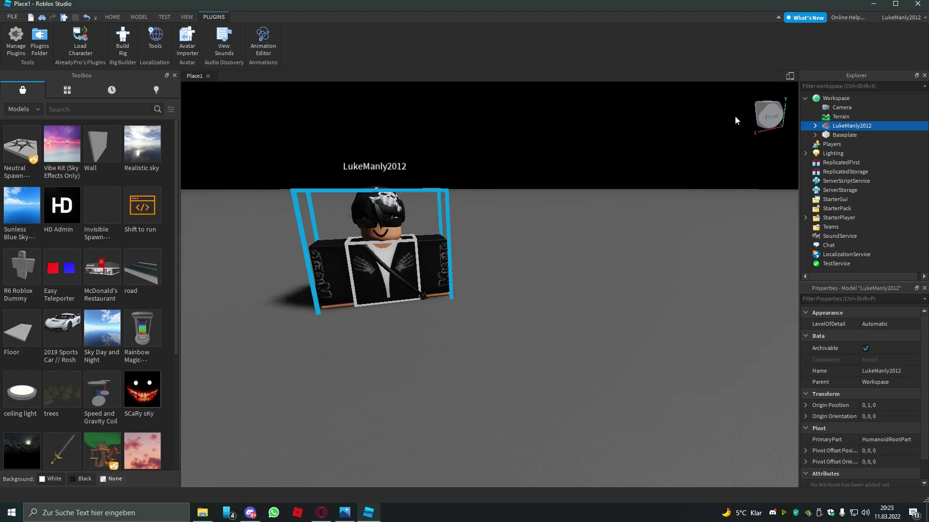
left_click(879, 407)
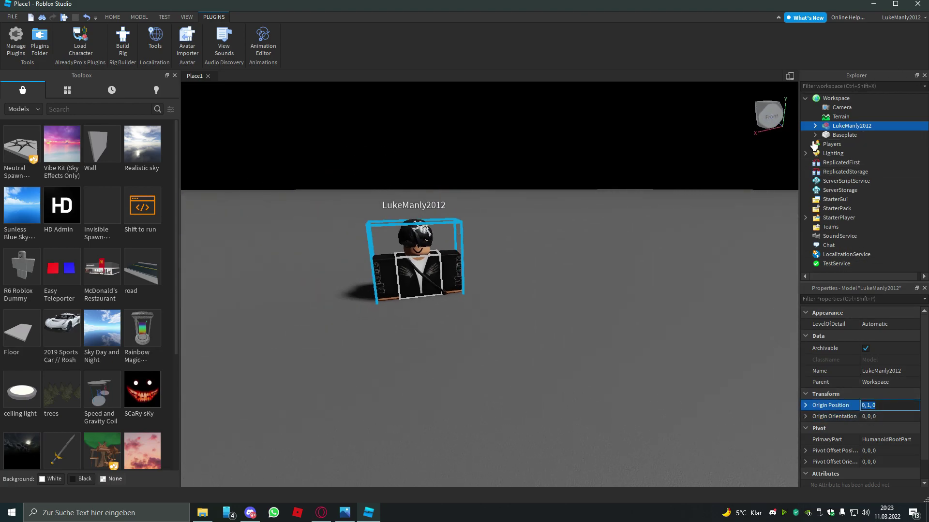
left_click(823, 126)
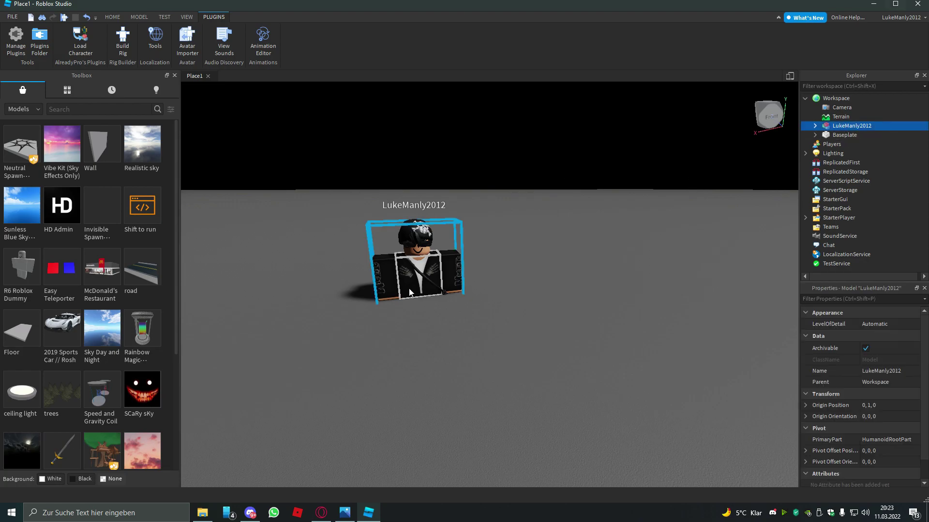
left_click(870, 407)
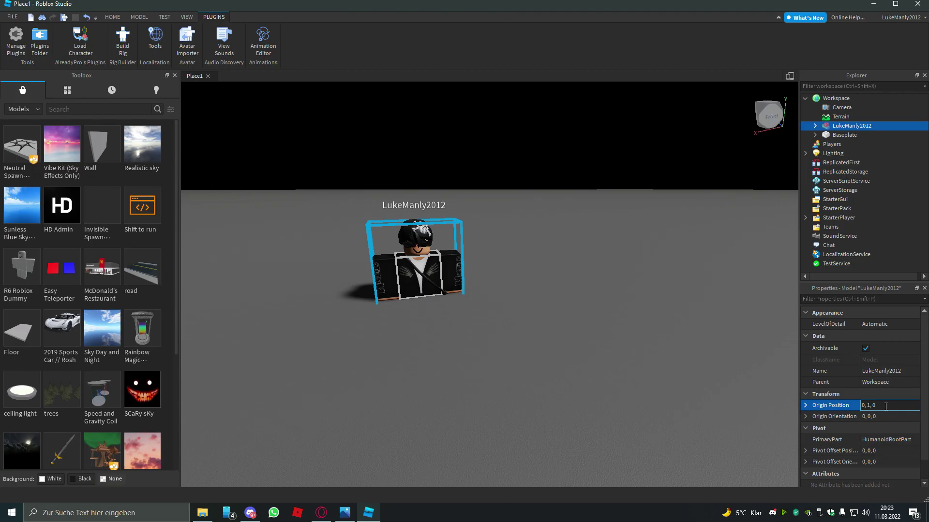
key("BackSpace")
type("3")
key("Return")
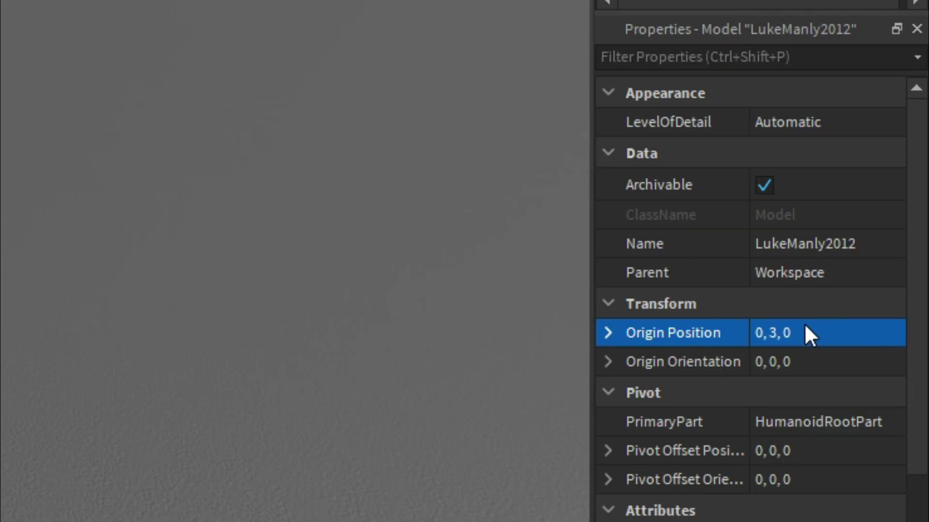
Fly and orbit the view to inspect the avatar standing on the baseplate, then reselect it
left_click(680, 303)
key("w")
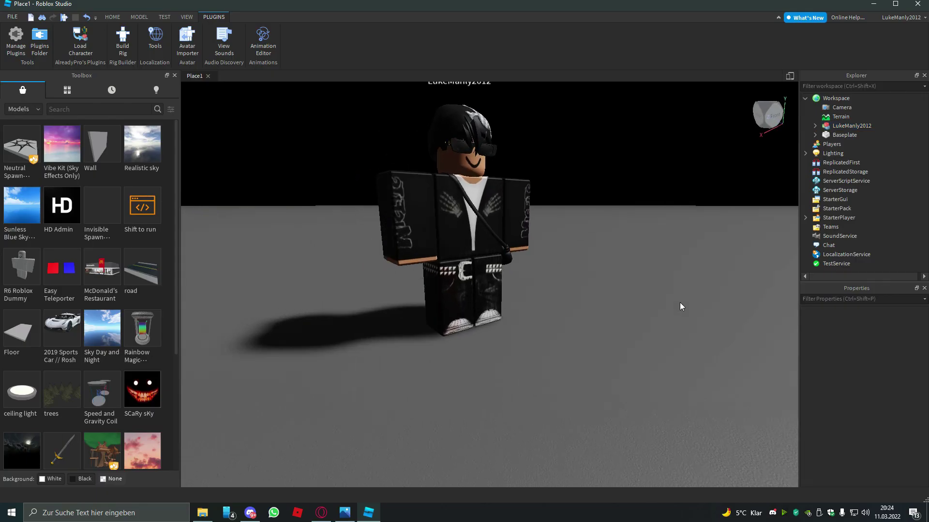
key("s")
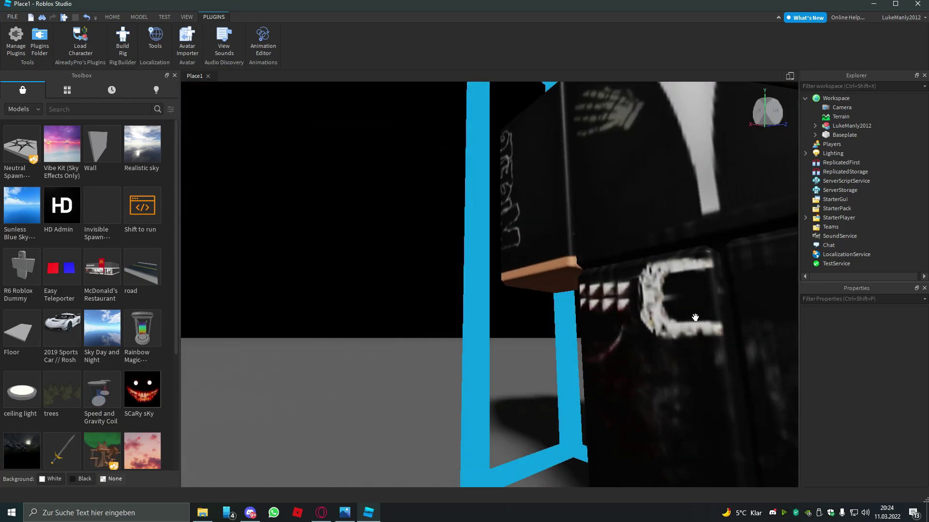
right_click_drag(680, 303, 680, 303)
key("s")
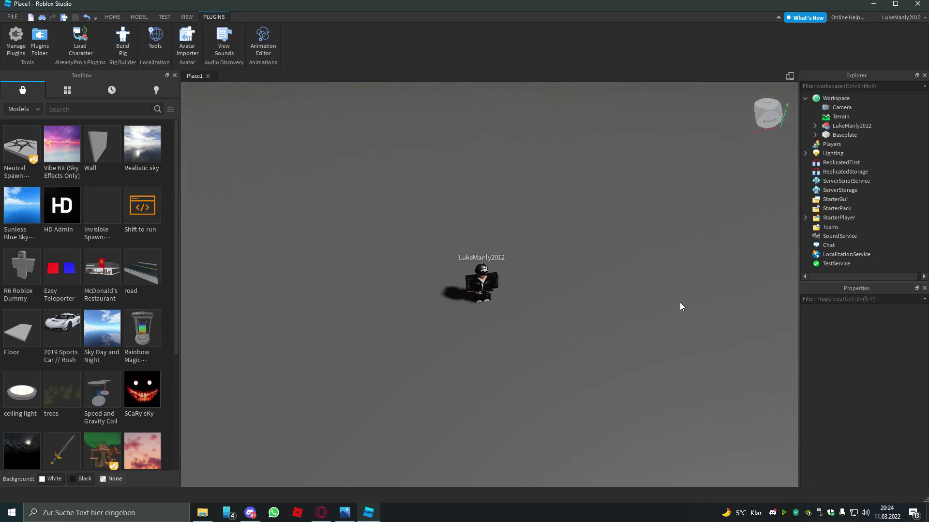
key("w")
scroll(679, 302, "up", 3)
key("s")
key("w")
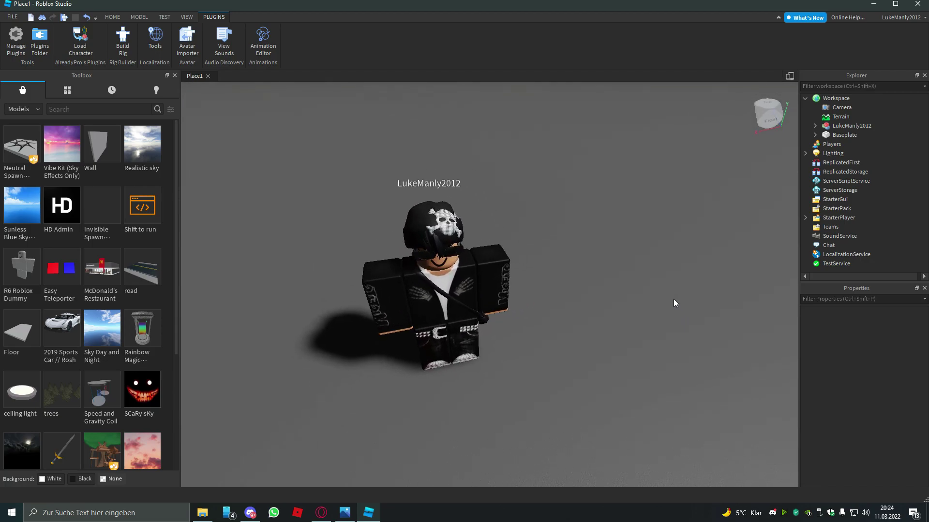
right_click_drag(674, 299, 677, 297)
key("s")
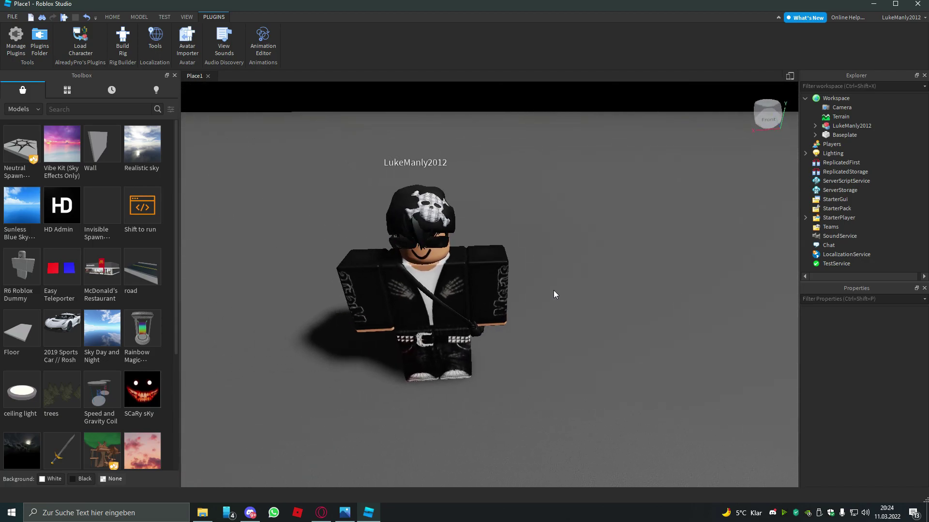
left_click(479, 291)
Open Export Selection for the avatar model, browse to Desktop, then cancel the export
left_click(640, 281)
left_click(848, 126)
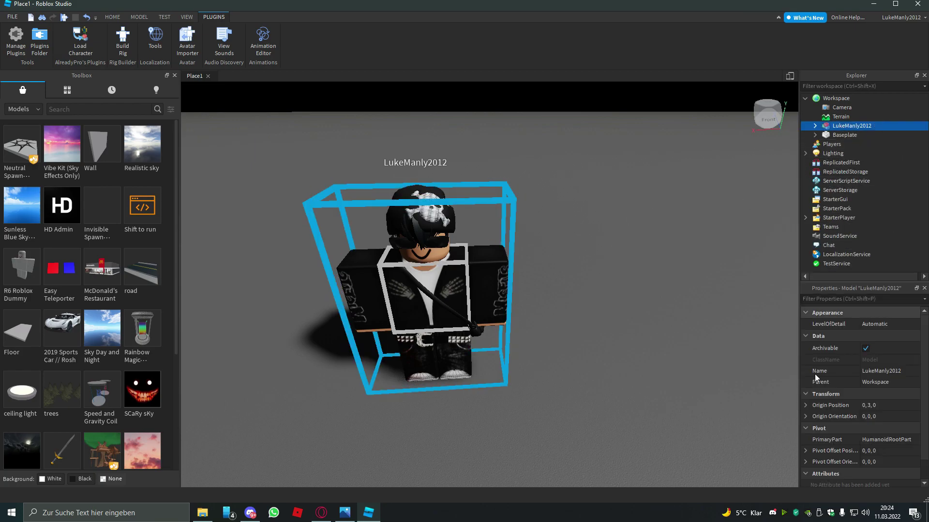
right_click(845, 126)
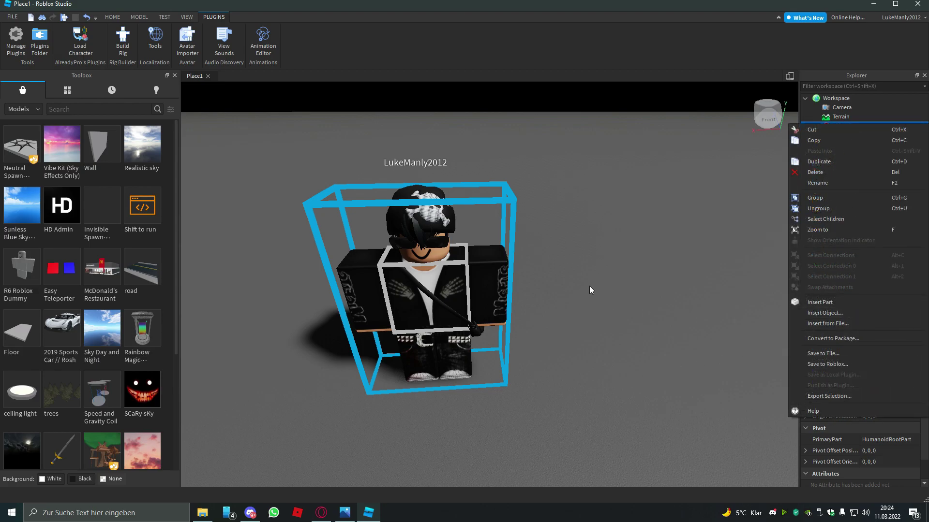
left_click(831, 397)
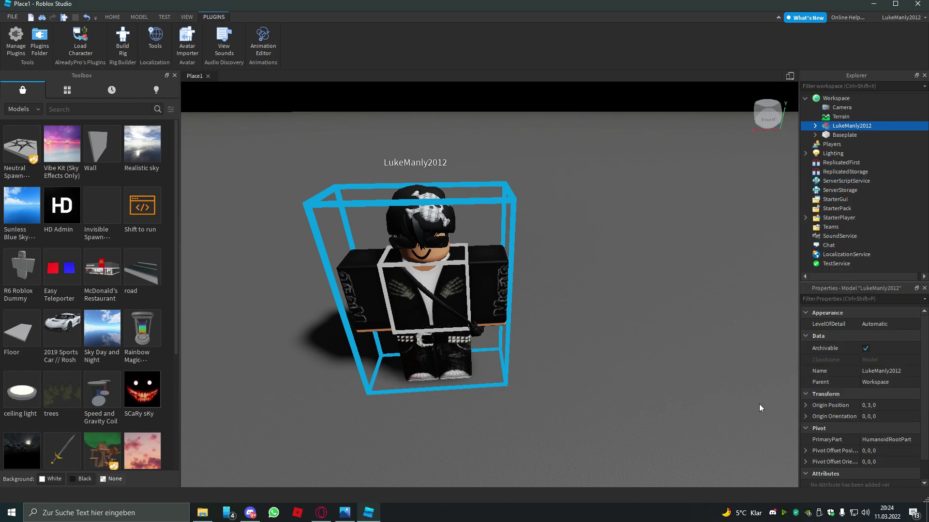
left_click(38, 120)
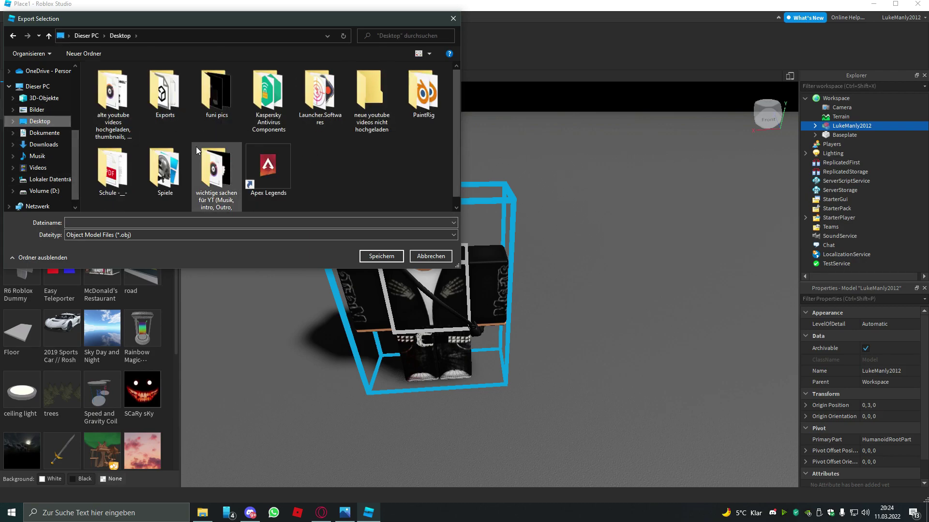
key("Escape")
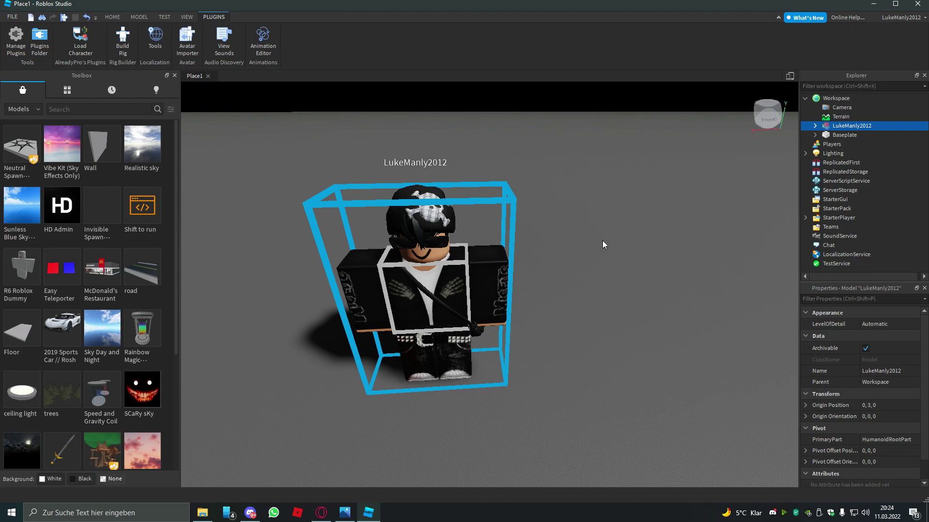
Expand the avatar model in Explorer and select the BlackOvergrownHair accessory
left_click(815, 126)
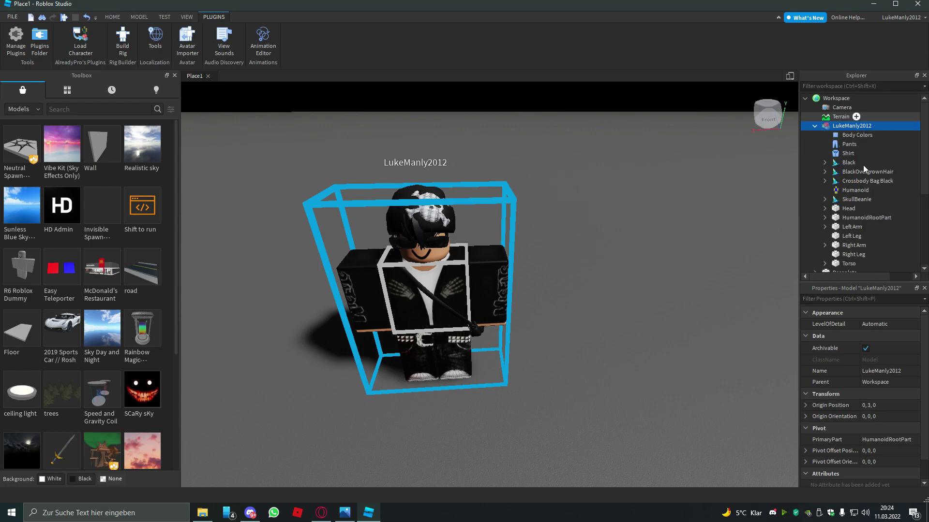
scroll(870, 142, "down", 2)
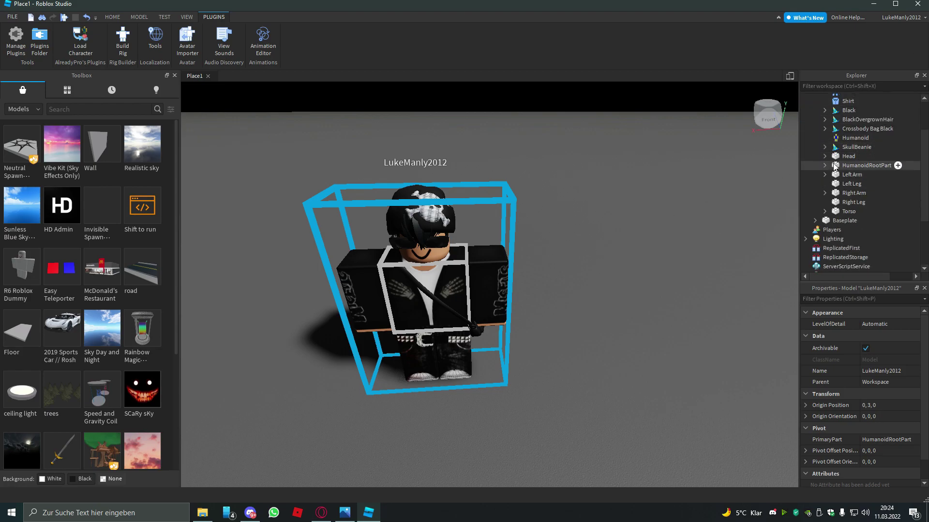
scroll(856, 145, "up", 1)
left_click(846, 146)
left_click(847, 137)
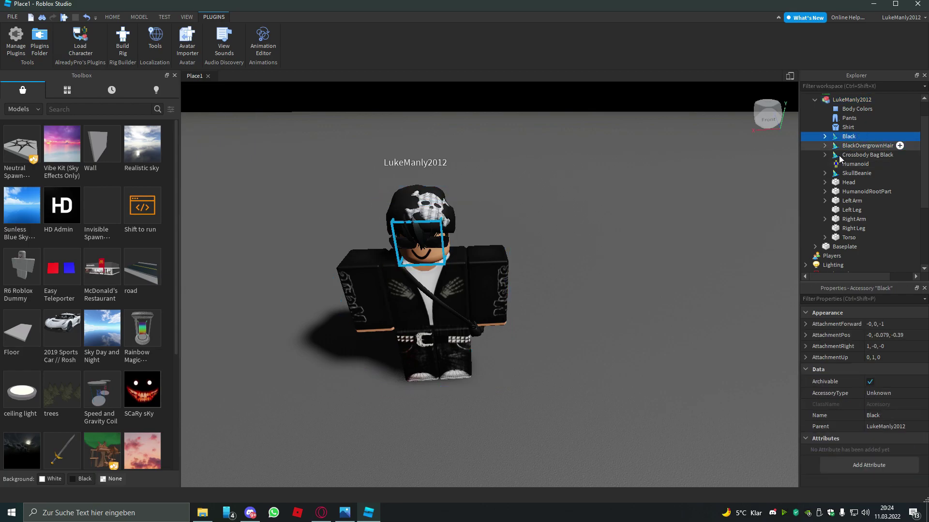
left_click(850, 155, "ctrl")
left_click(850, 146, "ctrl")
left_click(857, 173, "ctrl")
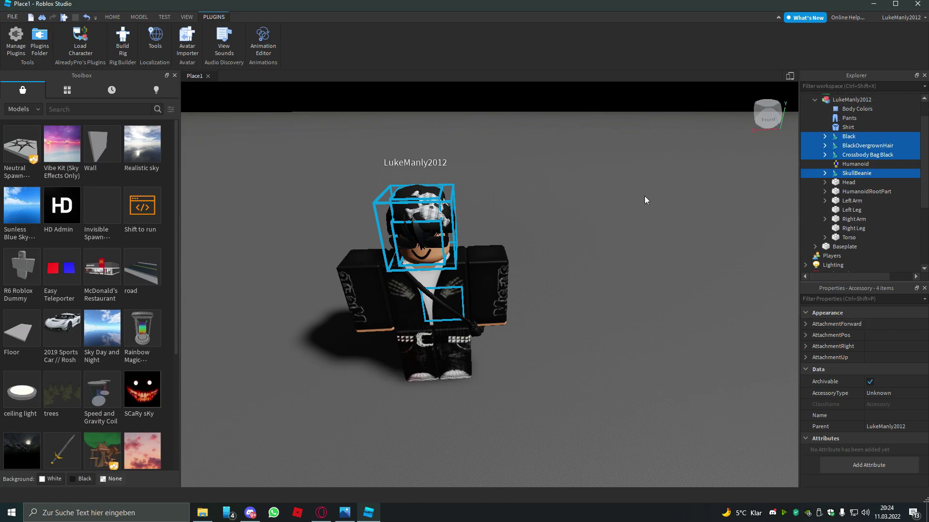
right_click(859, 148)
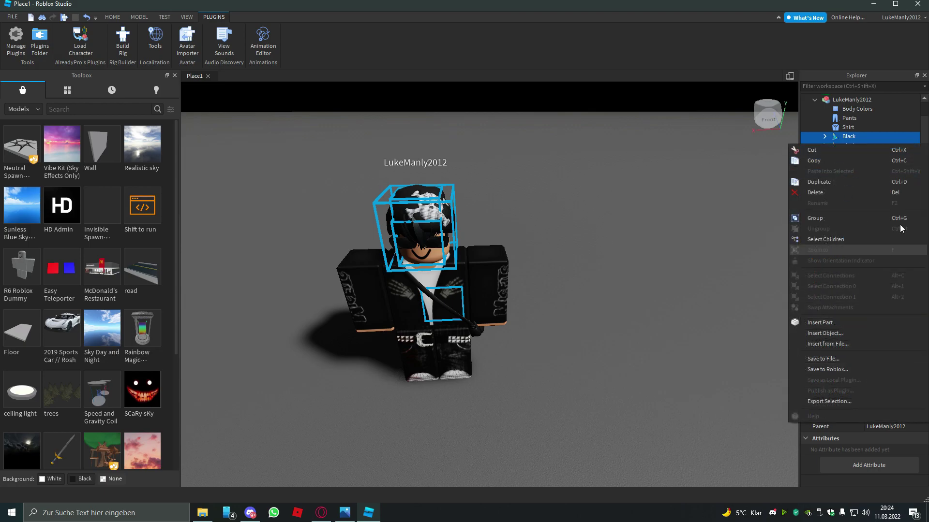
left_click(843, 398)
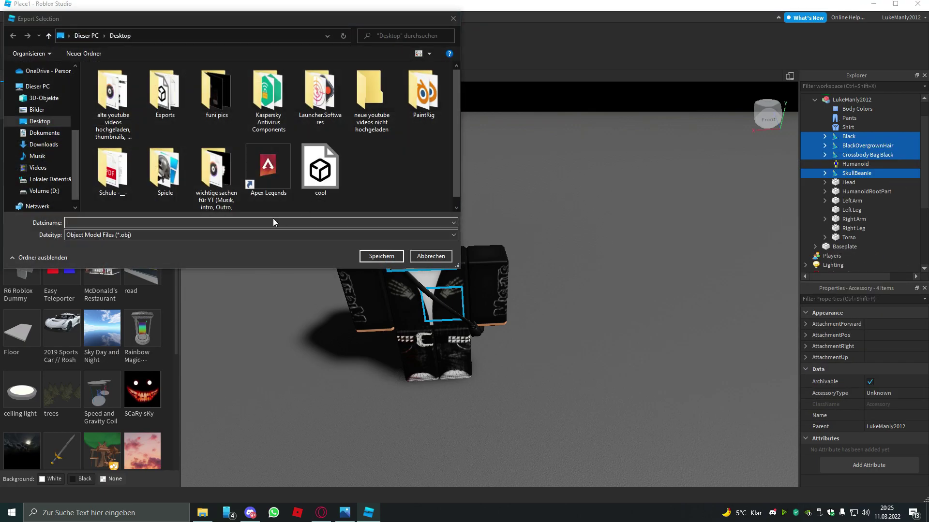
key("Escape")
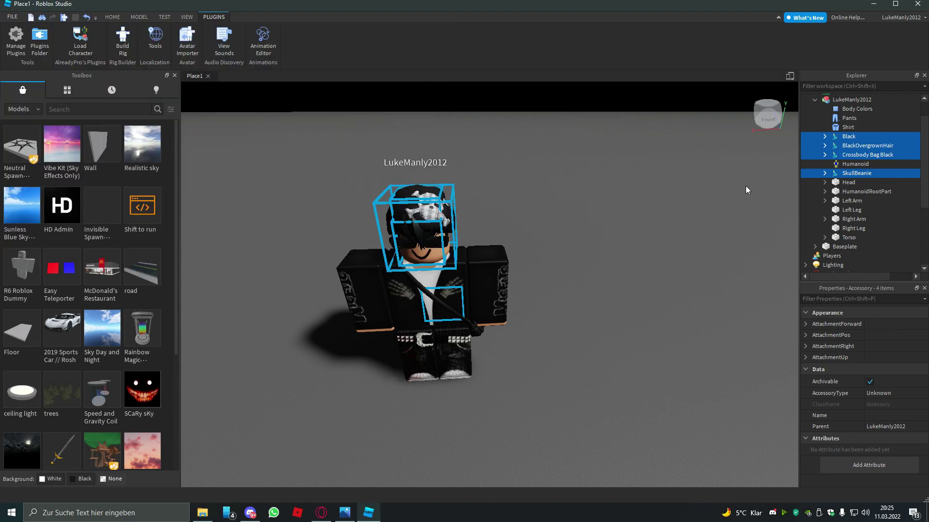
right_click_drag(745, 186, 613, 153)
scroll(654, 149, "down", 5)
right_click(655, 150)
left_click(648, 147)
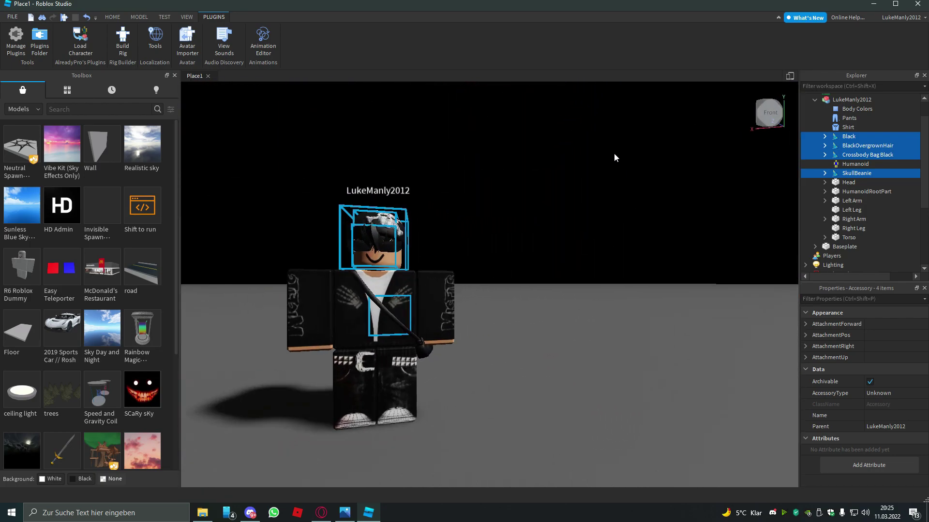
scroll(614, 153, "up", 5)
scroll(614, 153, "down", 8)
scroll(614, 153, "up", 3)
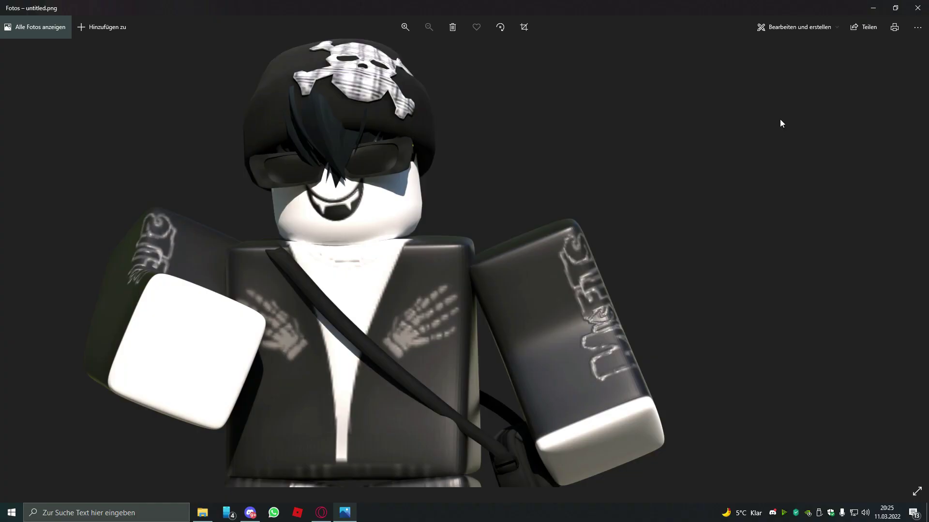
Switch from Photos to the browser showing PaintRigV3 (1).blend on Google Drive
left_click(322, 512)
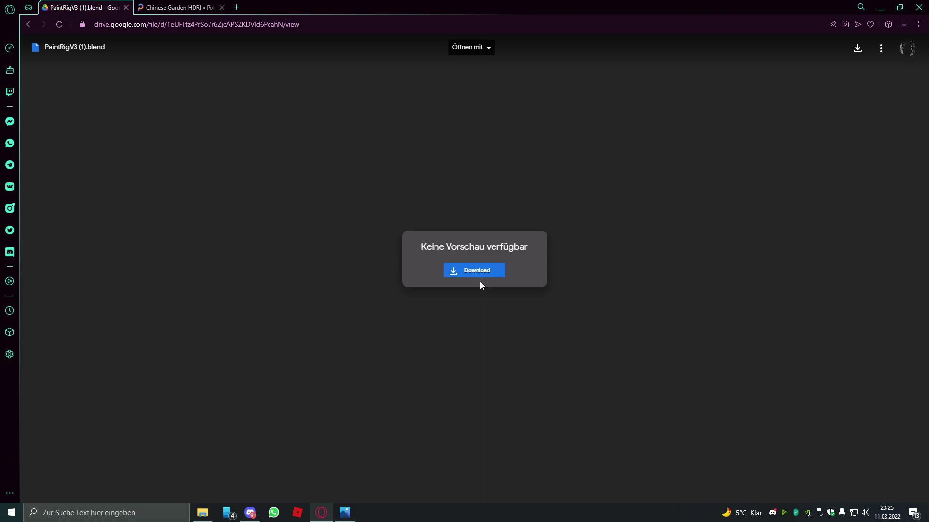
Open the recent PaintRigV3 (1) Blender project from Windows search
left_click(174, 512)
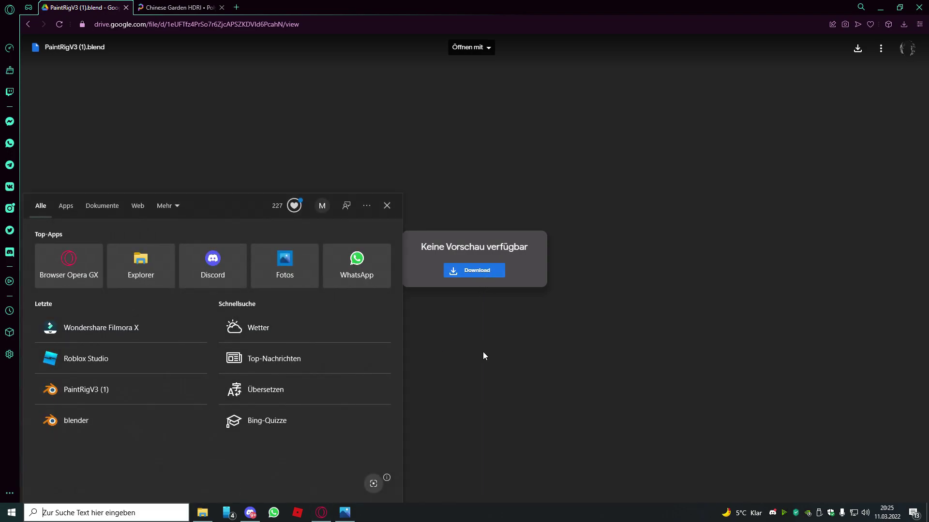
left_click(77, 388)
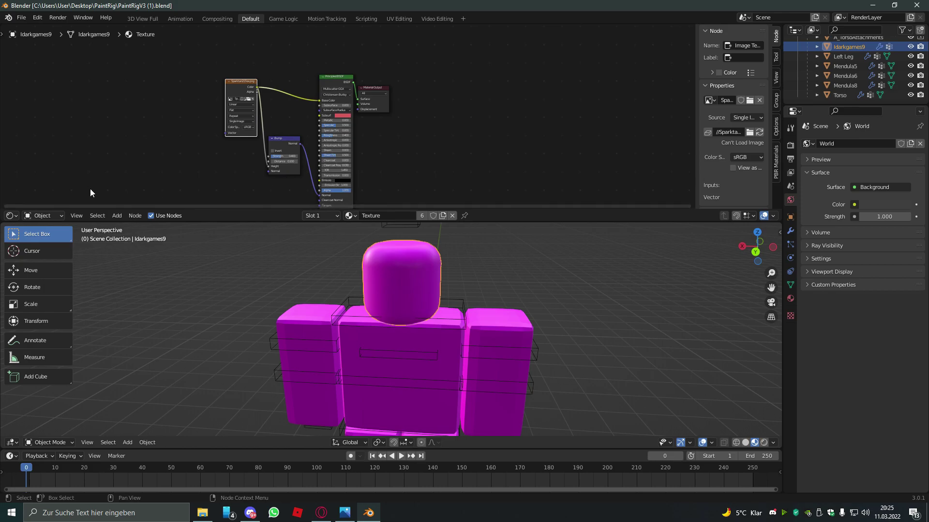
Enlarge the 3D viewport and browse the Image Texture node's file dialog to Desktop, then close it
scroll(448, 313, "down", 5)
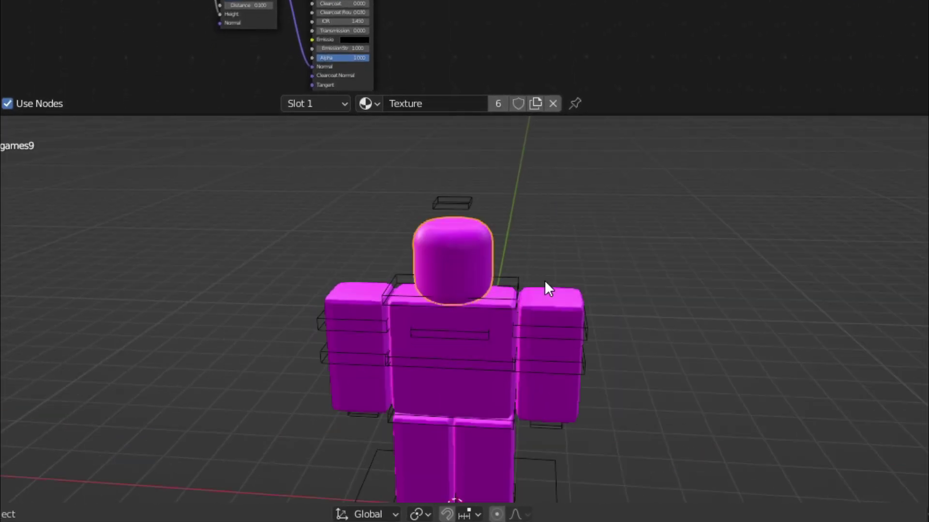
scroll(544, 280, "up", 5)
scroll(560, 278, "down", 7)
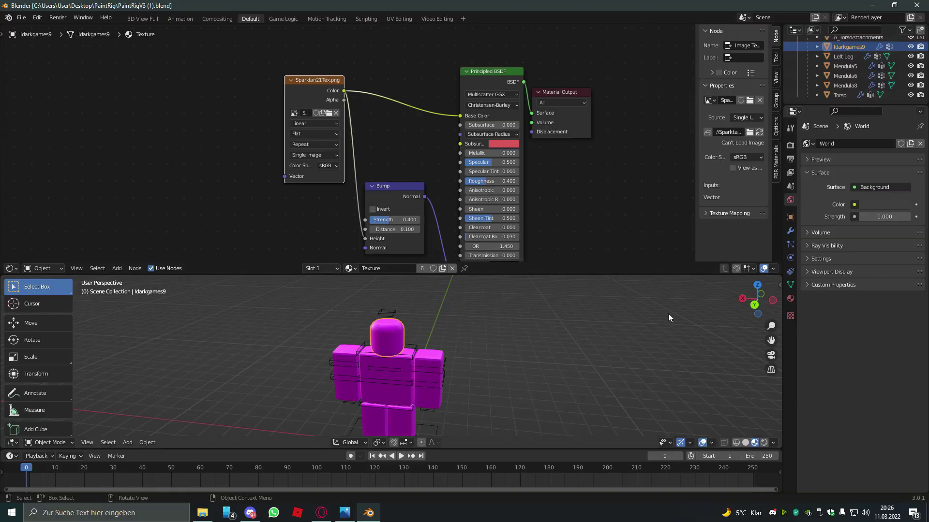
left_click_drag(607, 281, 490, 205)
scroll(367, 90, "up", 6)
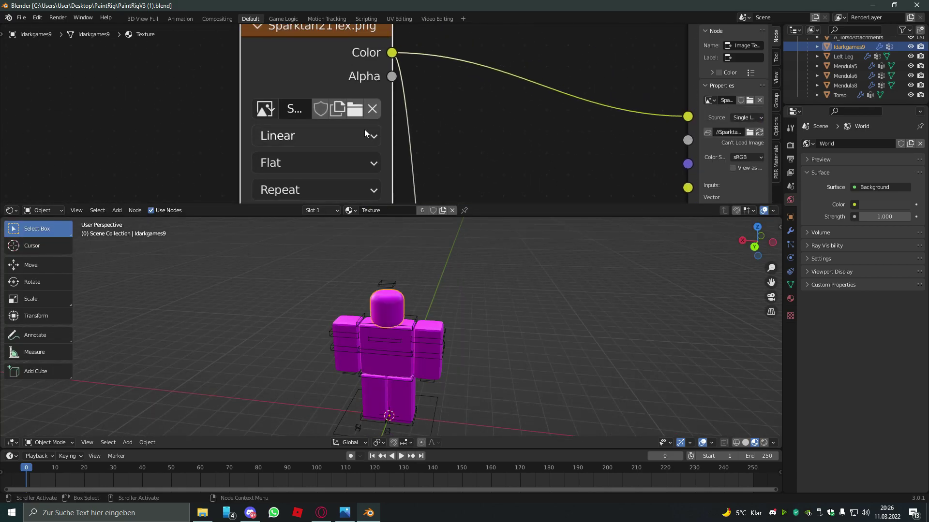
left_click(354, 109)
left_click(242, 197)
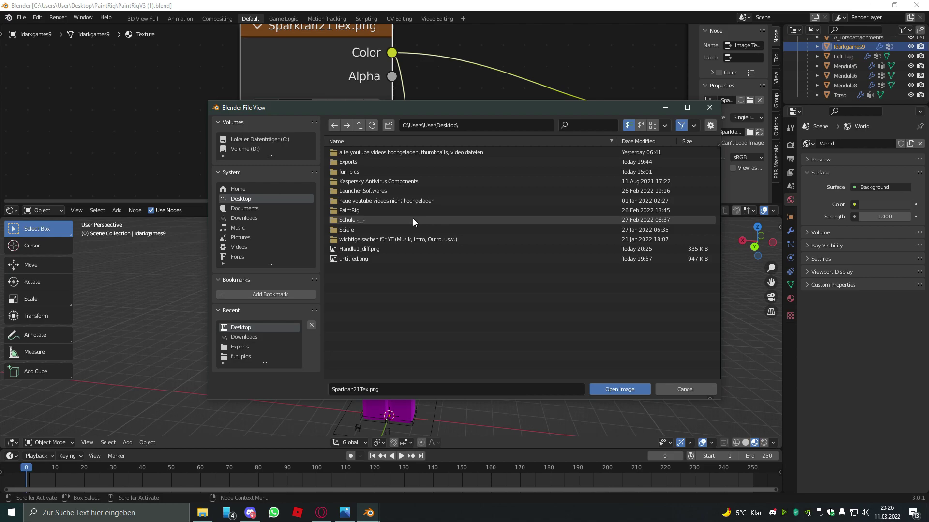
left_click(716, 114)
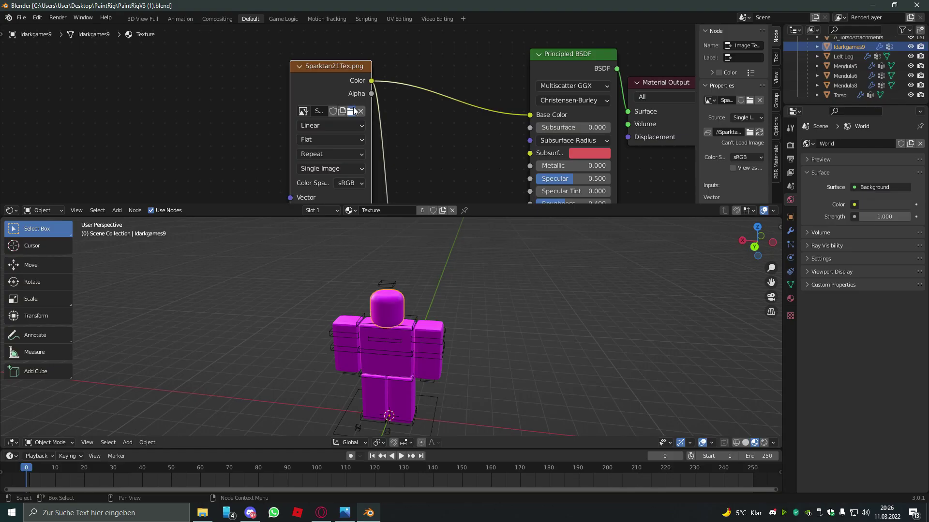
Load Handle1_diff.png from Desktop into the Image Texture node and view the character front-on
left_click(353, 110)
left_click(238, 199)
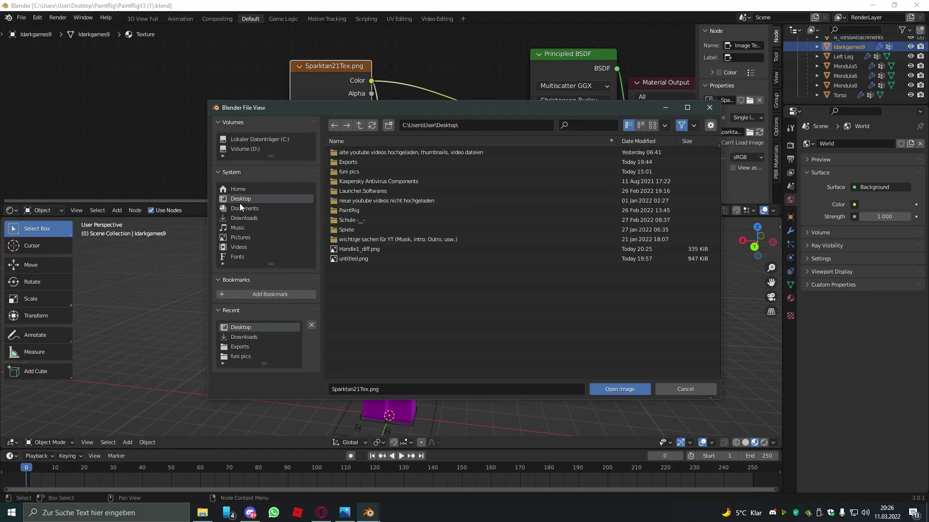
double_click(375, 247)
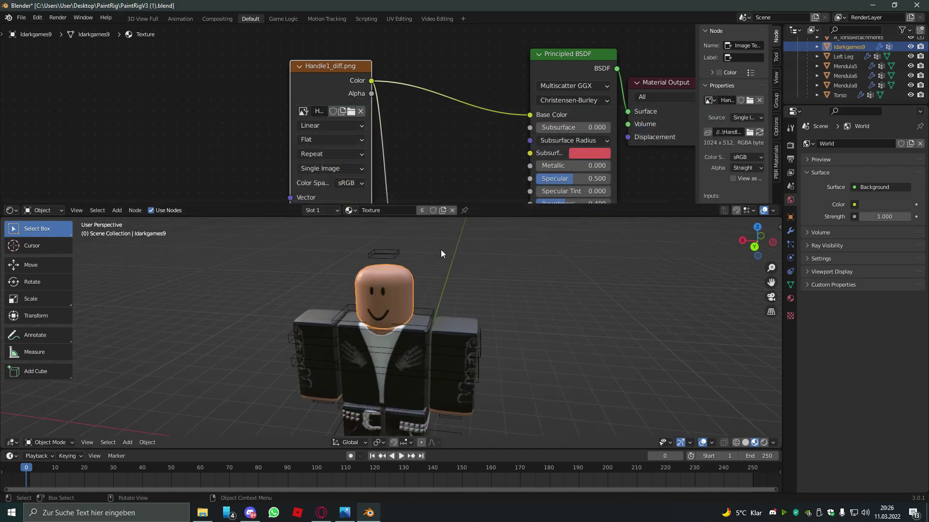
left_click(351, 111)
double_click(431, 252)
middle_click_drag(430, 251, 494, 256)
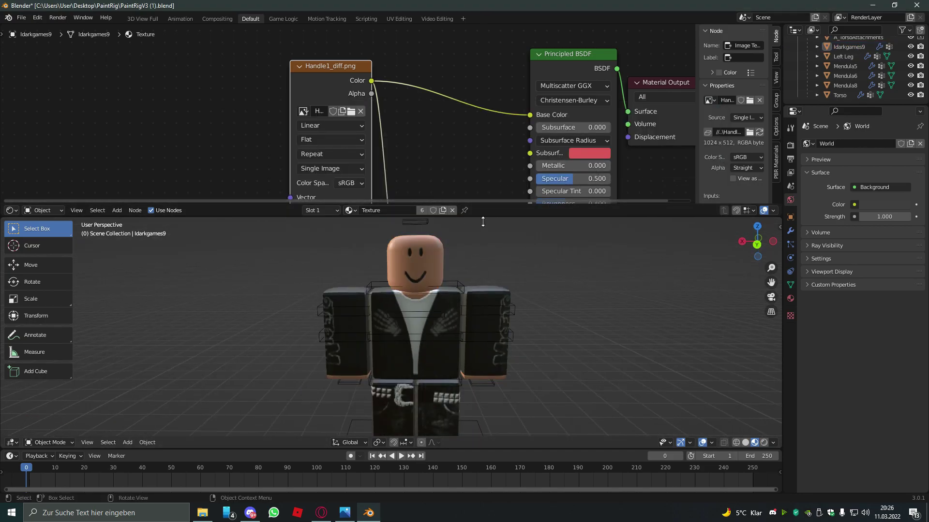
left_click_drag(467, 220, 599, 43)
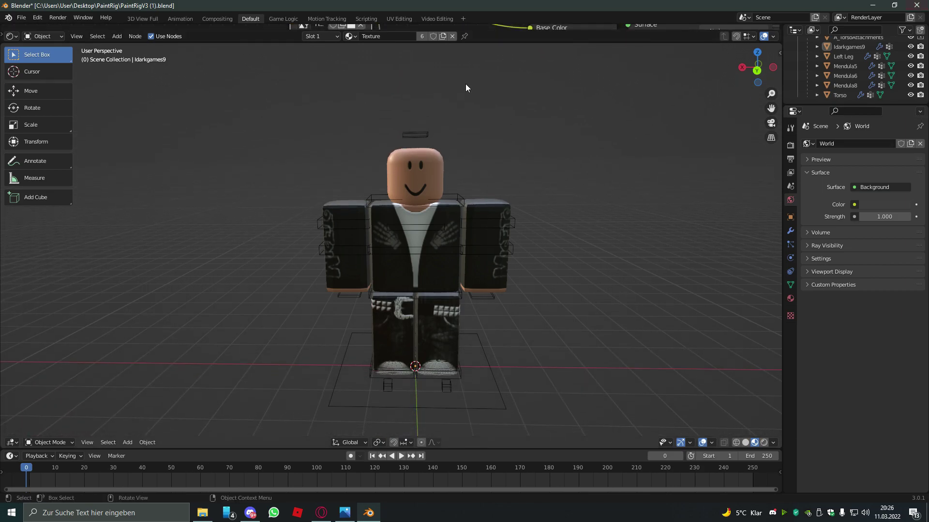
Import acces cool.obj from the Desktop as a Wavefront OBJ
left_click(22, 18)
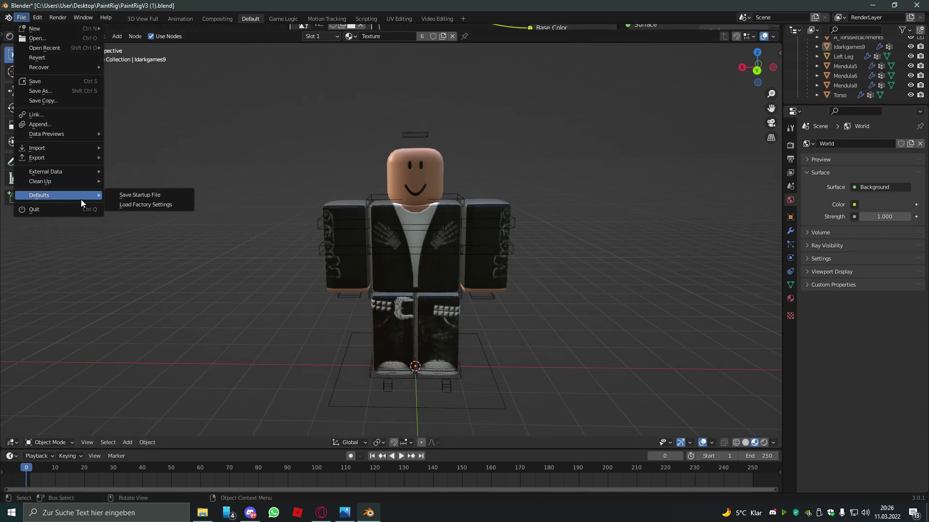
left_click(22, 18)
left_click(22, 18)
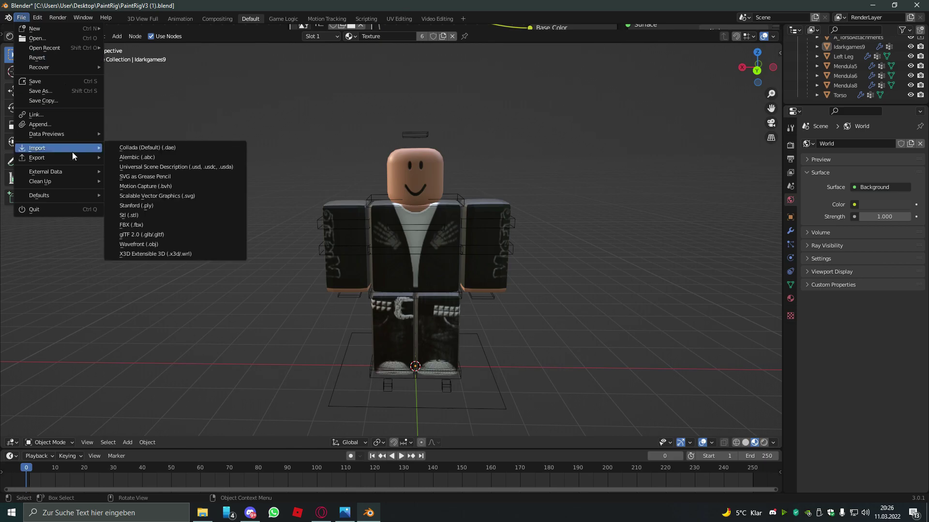
mouse_move(71, 150)
left_click(151, 244)
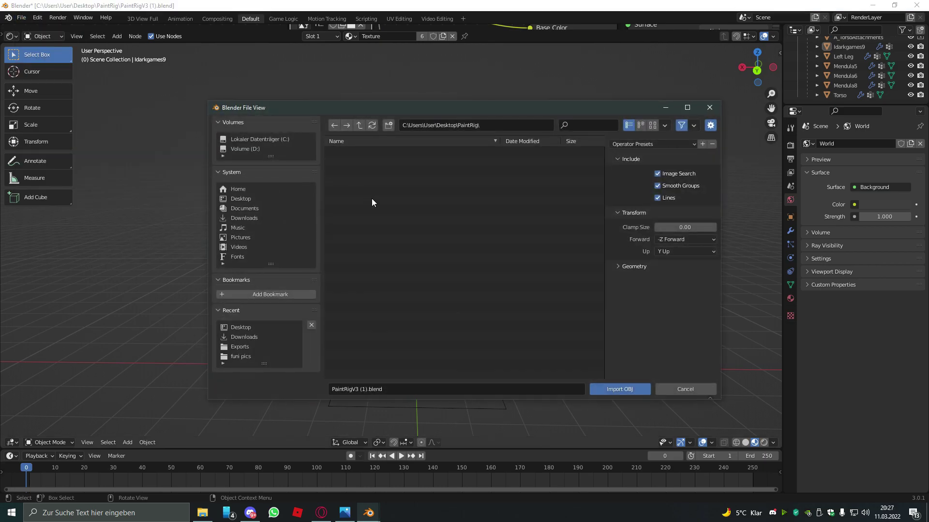
left_click(247, 199)
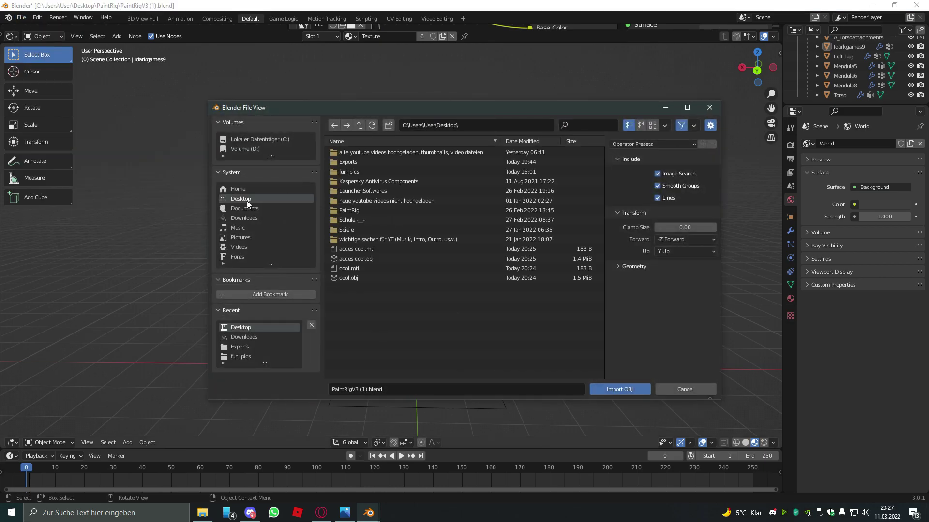
double_click(403, 259)
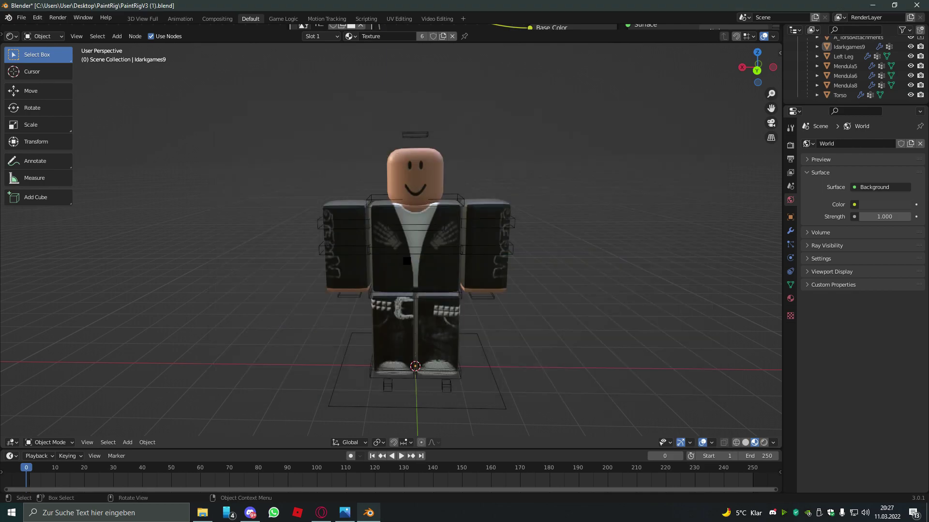
Orbit to a three-quarter view to inspect the imported accessories on the character
middle_click_drag(212, 230, 347, 265)
scroll(497, 204, "up", 6)
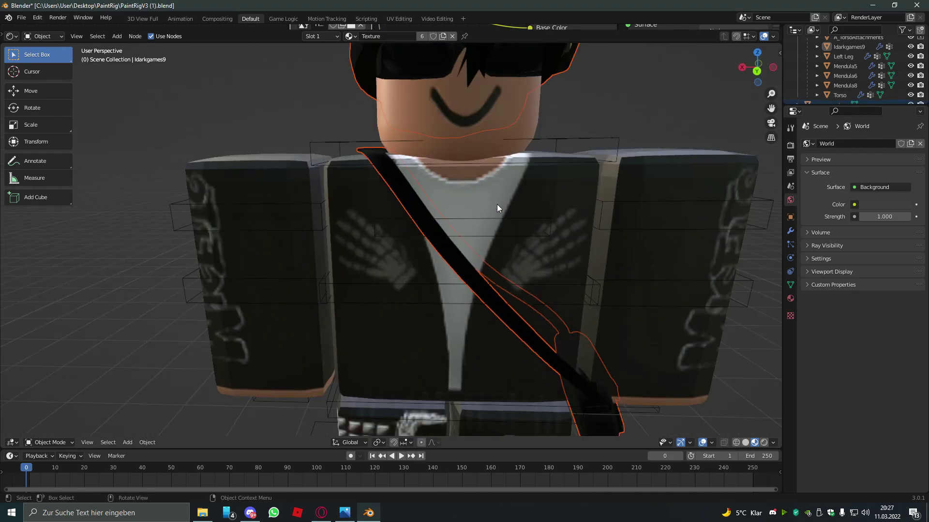
scroll(495, 204, "down", 6)
middle_click_drag(488, 203, 437, 219)
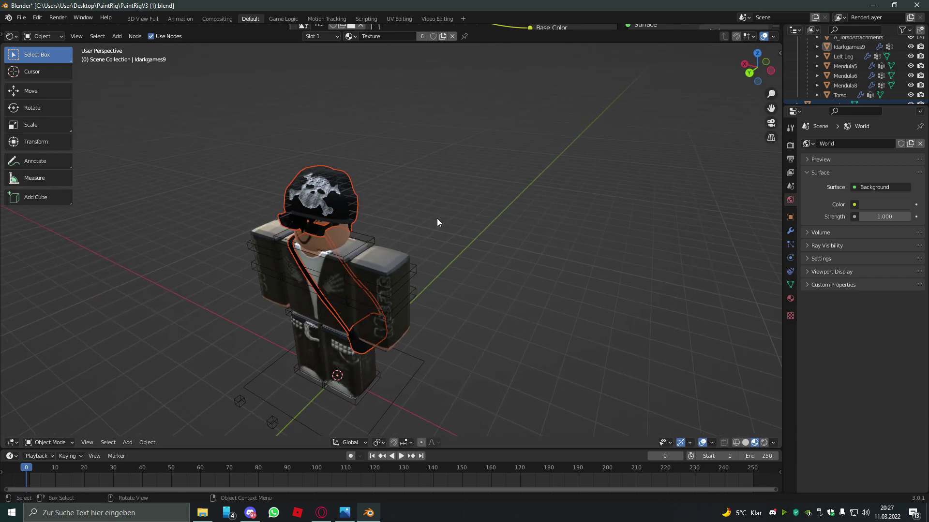
Switch the render engine to Eevee and set the accessories' material blend mode to Alpha Clip
left_click(791, 145)
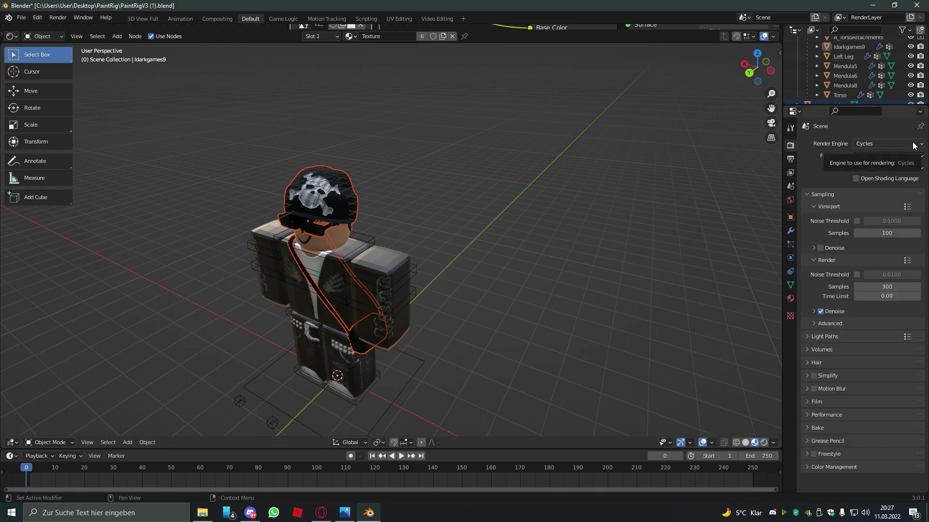
left_click(896, 143)
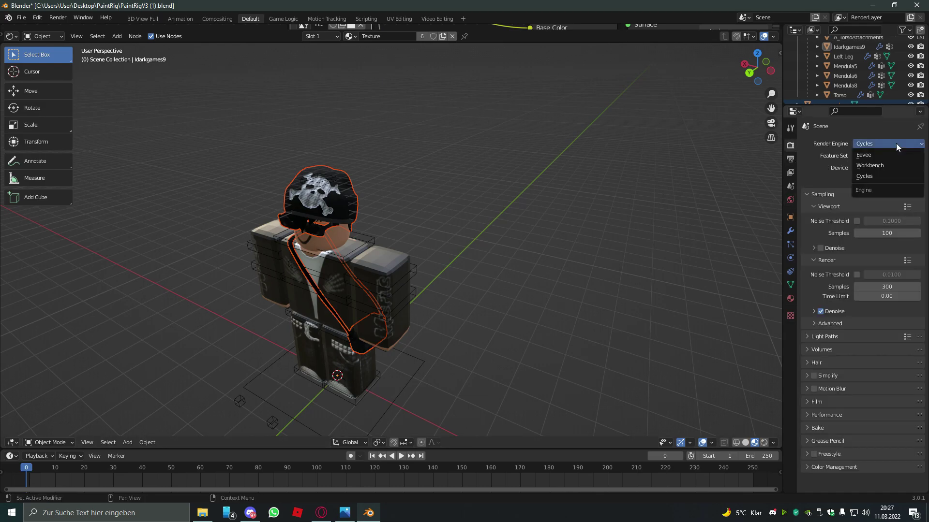
left_click(870, 155)
left_click(790, 298)
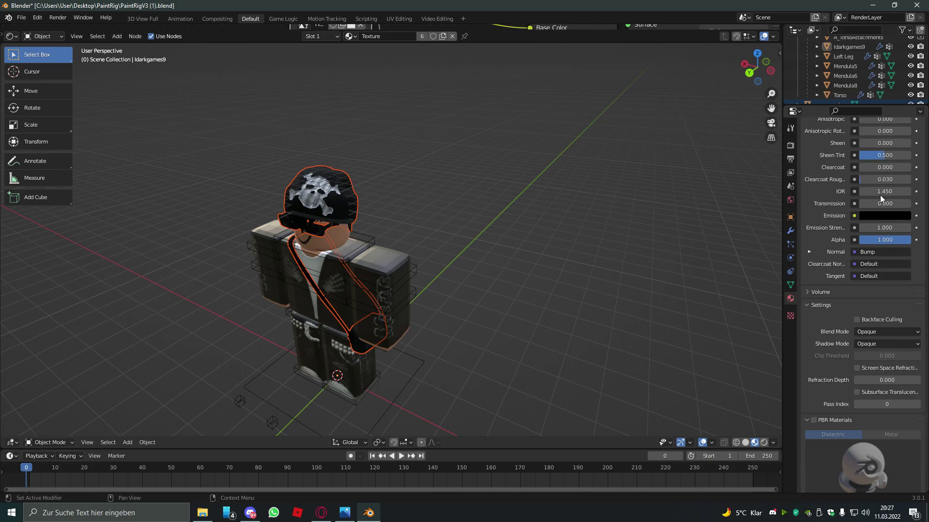
left_click(341, 190)
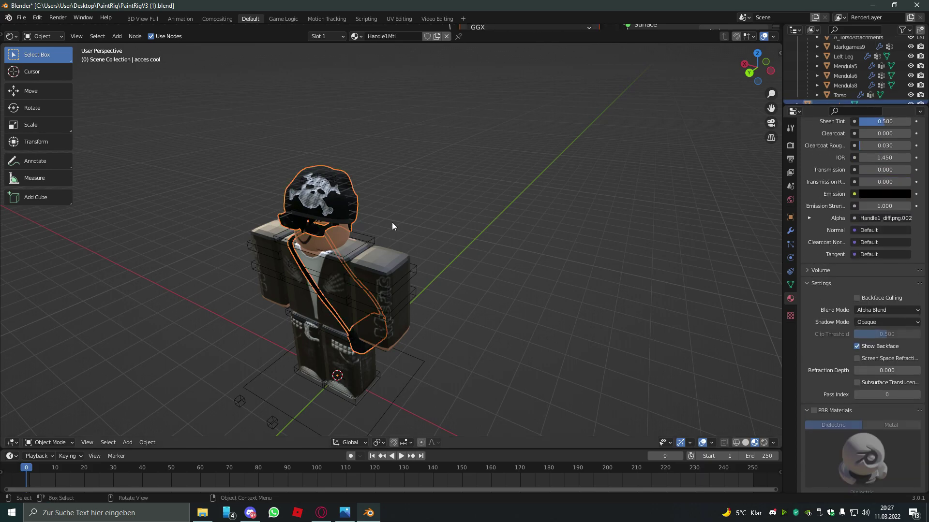
left_click(903, 310)
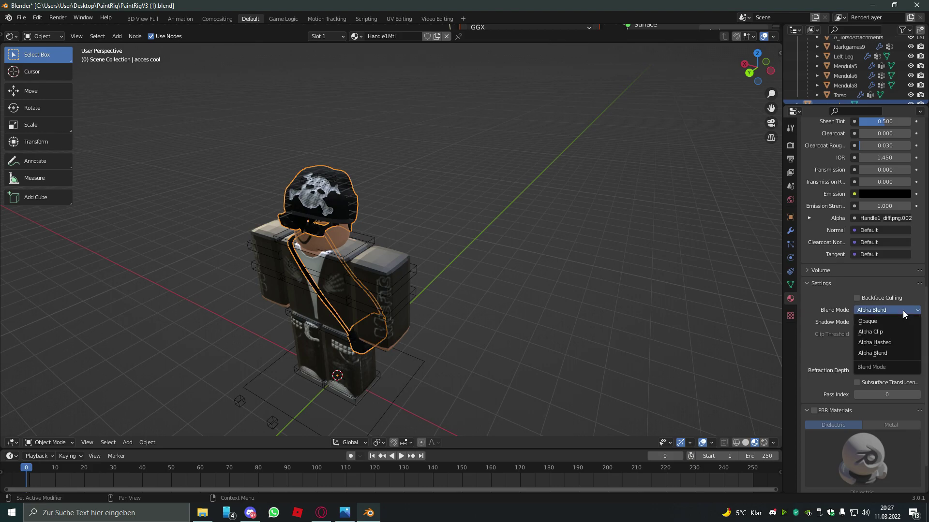
left_click(885, 329)
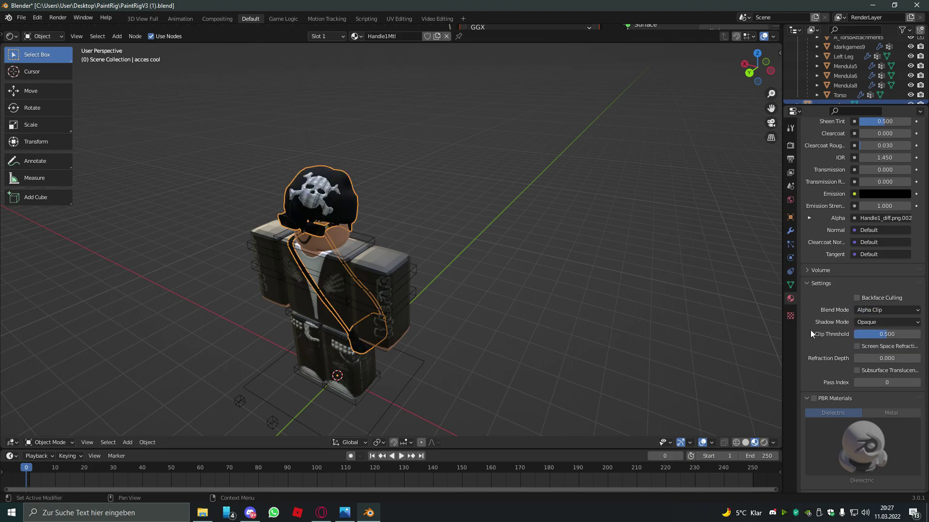
Orbit to a front view, enlarge the Outliner, and select the acces cool object
middle_click_drag(239, 312, 410, 224)
scroll(409, 210, "up", 5)
scroll(407, 213, "down", 4)
scroll(370, 233, "up", 5)
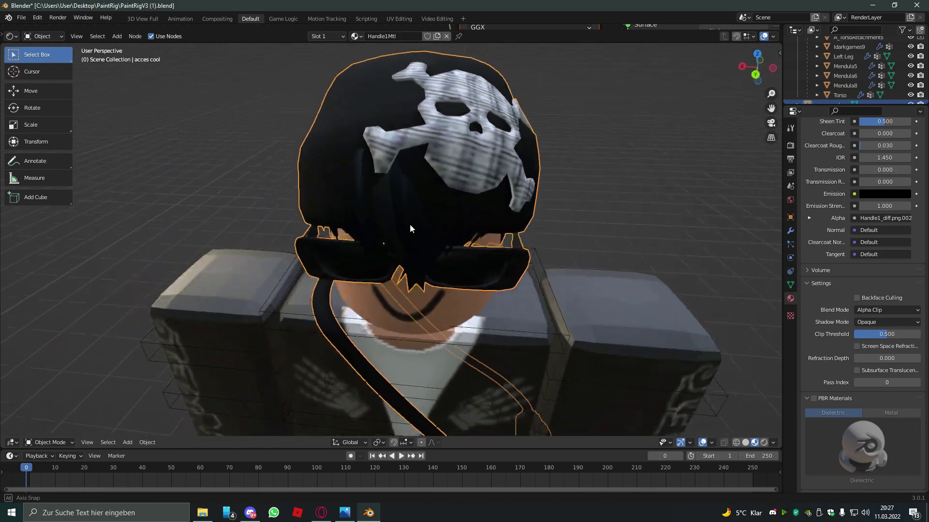
scroll(411, 225, "up", 3)
scroll(406, 203, "down", 1)
scroll(561, 167, "down", 5)
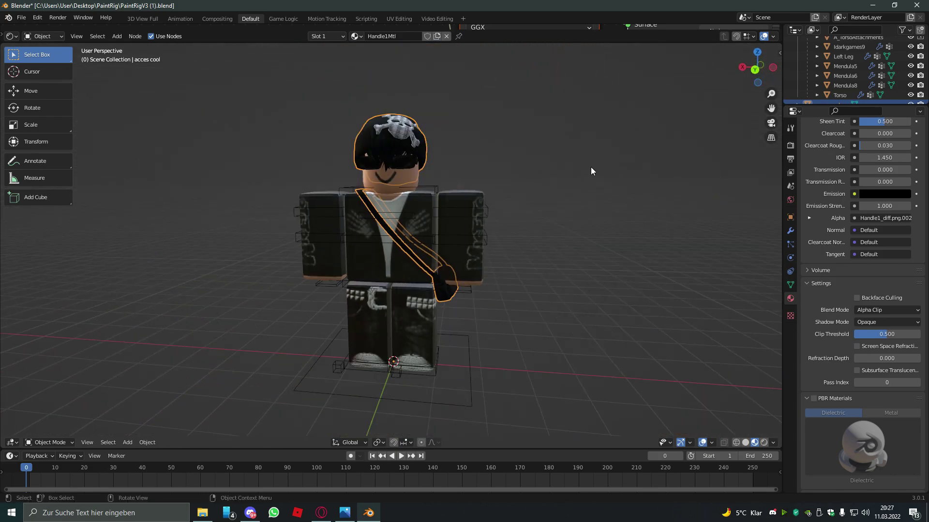
left_click_drag(831, 105, 831, 225)
left_click(390, 135)
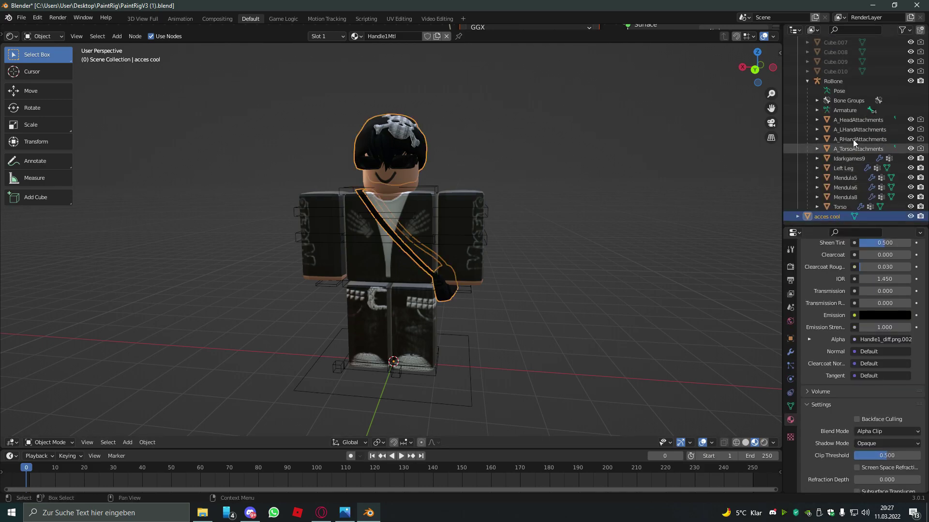
Make a first attempt at parenting acces cool to A_HeadAttachments, then clear the selection
left_click(852, 120)
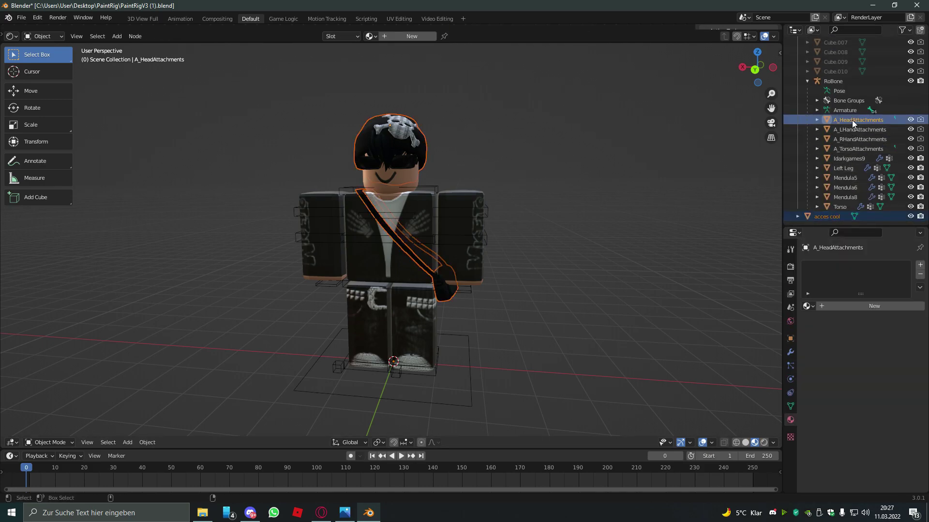
key("ctrl+p")
left_click(588, 126)
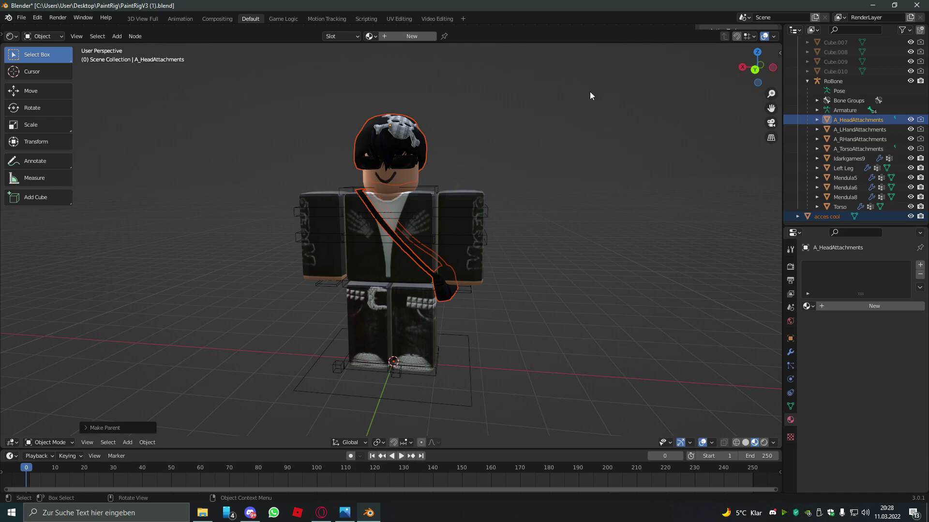
left_click(561, 112)
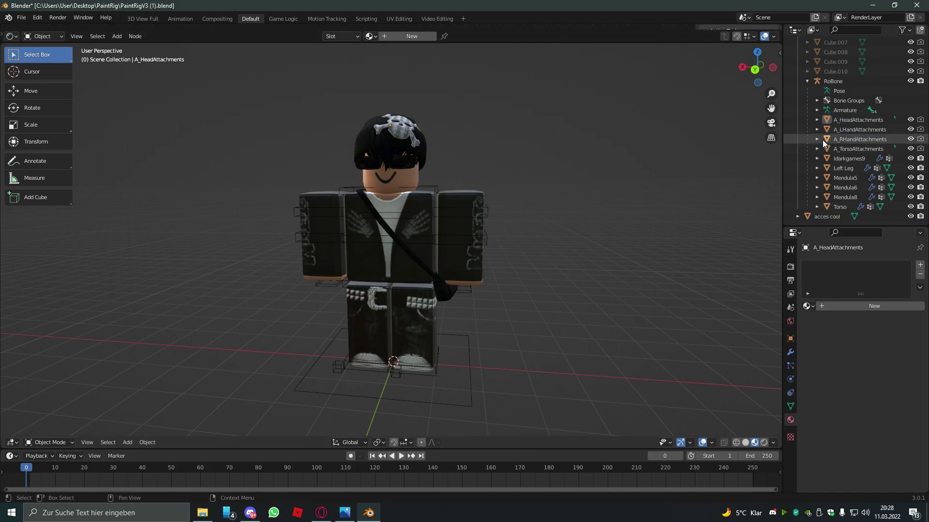
Reselect acces cool and A_HeadAttachments, parent them as Object, and orbit to check the result
left_click(818, 217)
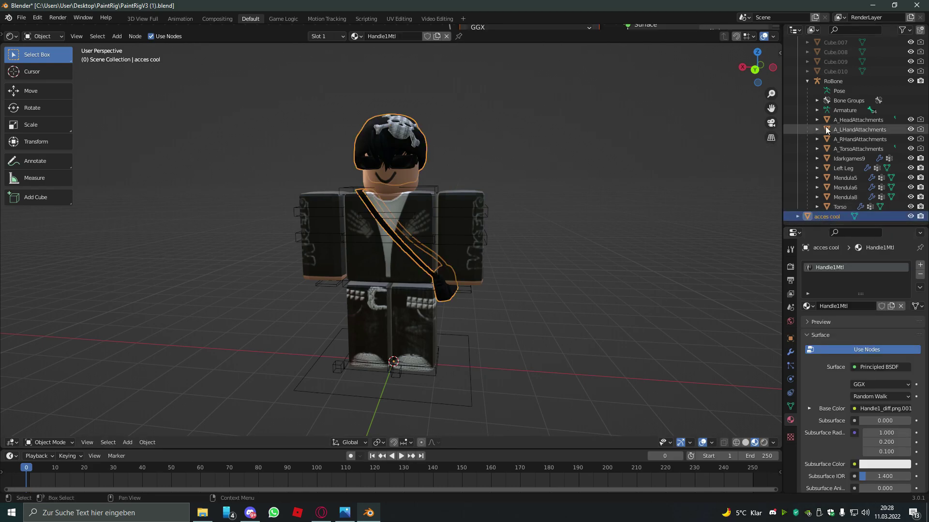
left_click(864, 120)
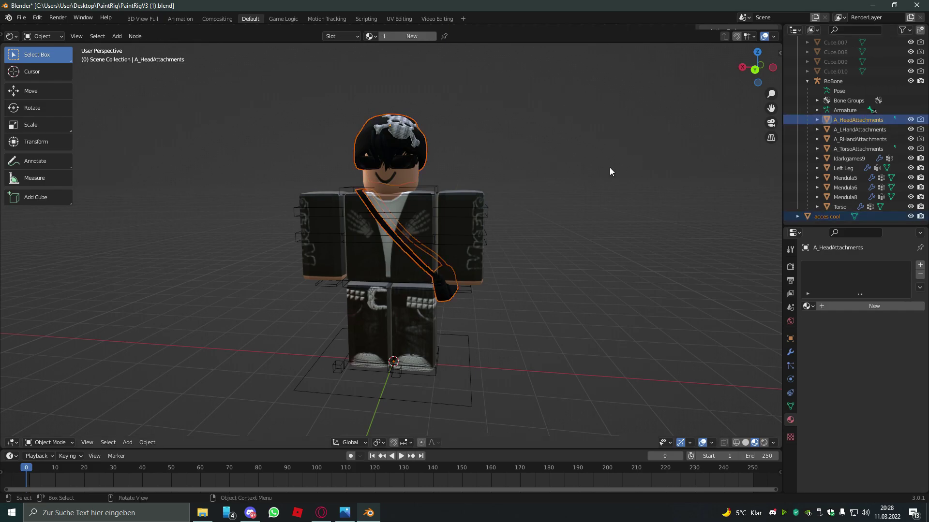
key("ctrl+p")
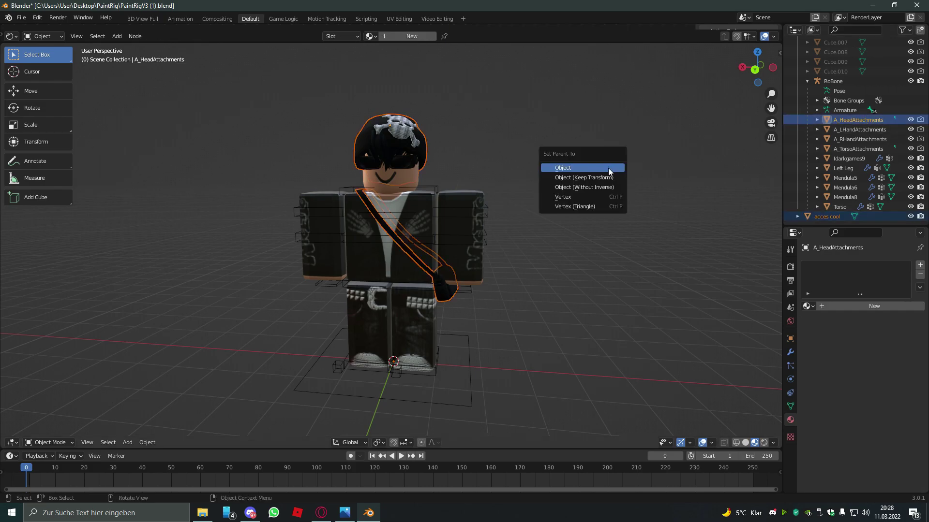
left_click(570, 170)
left_click(570, 169)
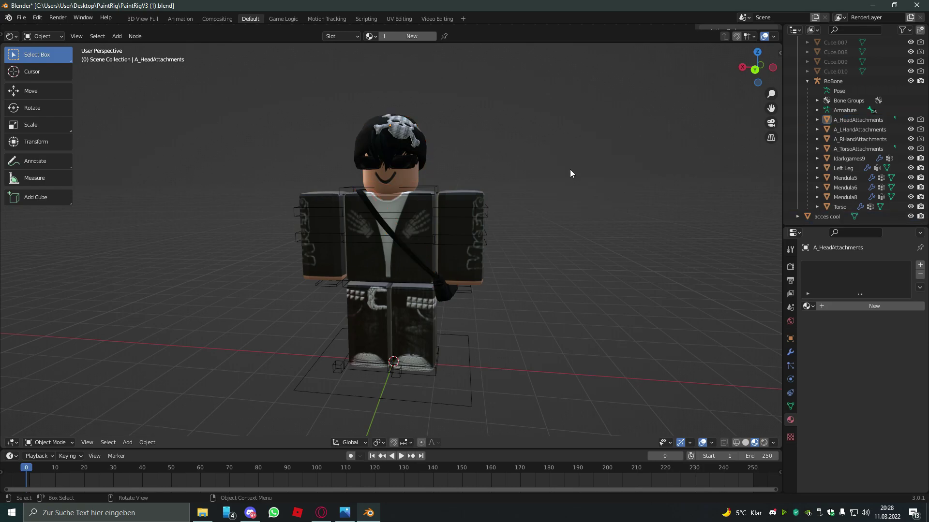
scroll(569, 169, "up", 5)
middle_click_drag(569, 169, 500, 176)
scroll(500, 176, "down", 8)
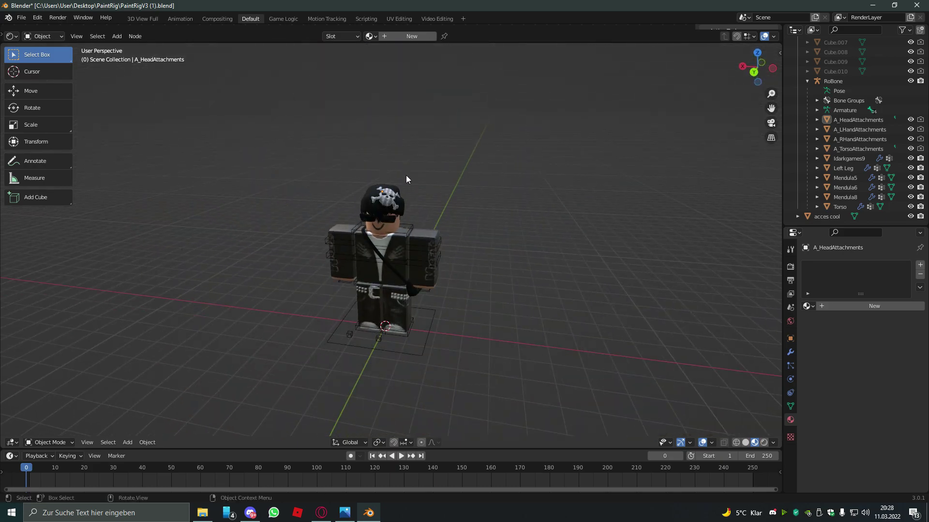
Select the RoBone rig in the viewport instead of the hat object
scroll(399, 199, "up", 4)
left_click(403, 147)
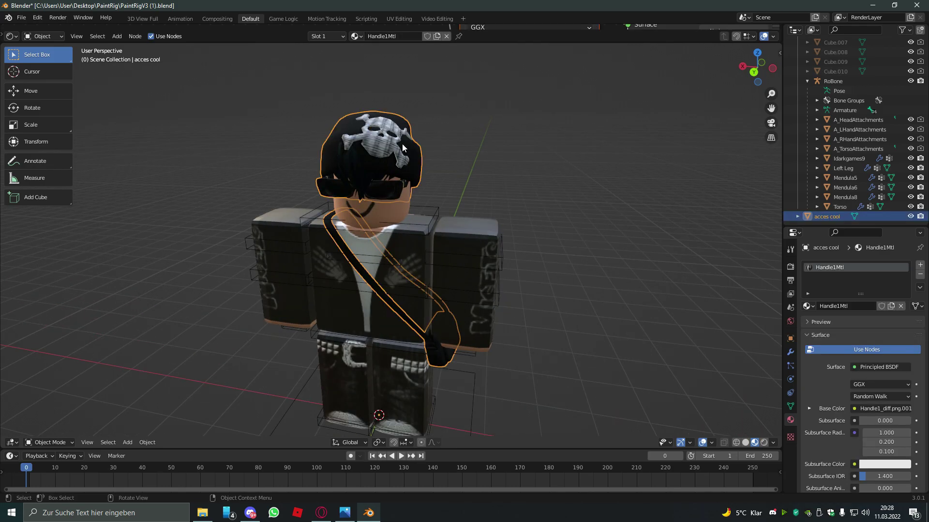
left_click(479, 147)
middle_click_drag(480, 147, 424, 200)
scroll(467, 184, "down", 3)
scroll(396, 215, "up", 5)
left_click(414, 193)
scroll(361, 222, "down", 5)
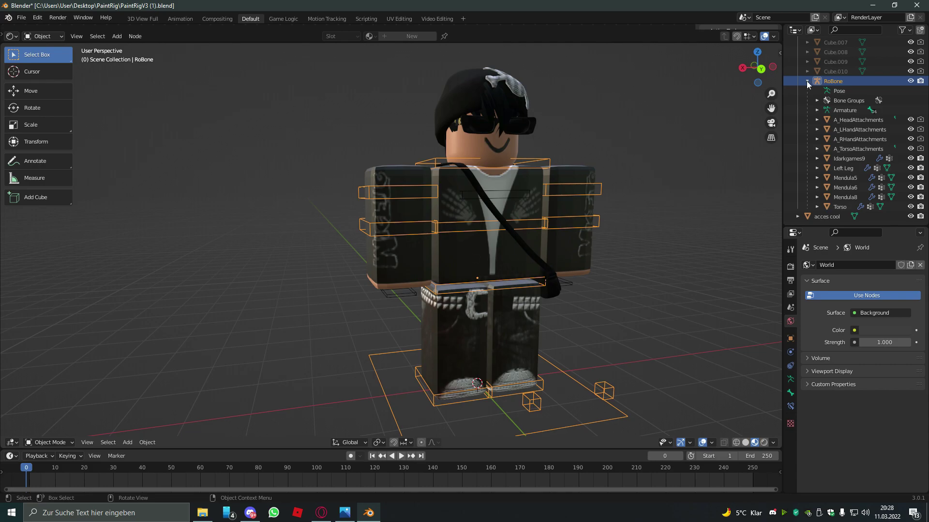
Shift the RoBone rig about 0.3 units along X, then reselect the armature
scroll(658, 271, "down", 2)
scroll(190, 352, "up", 5)
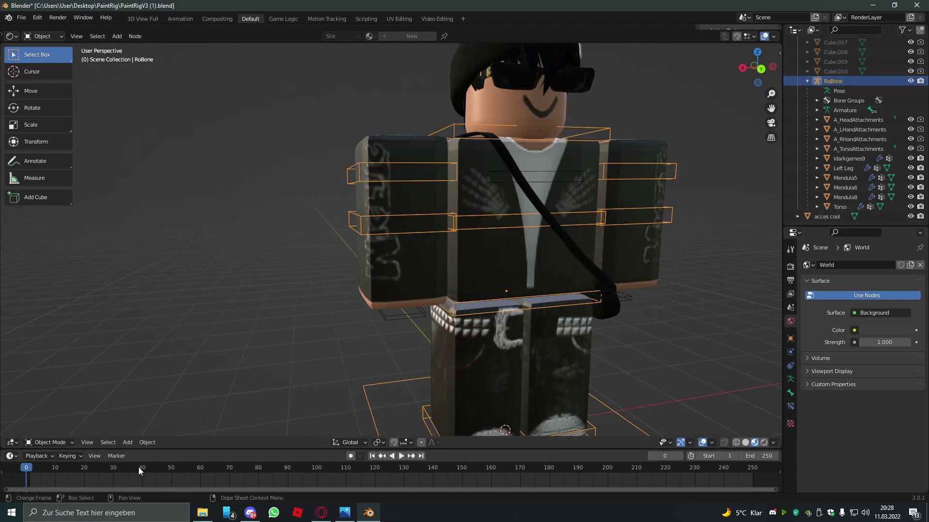
scroll(175, 363, "down", 2)
scroll(308, 279, "up", 2)
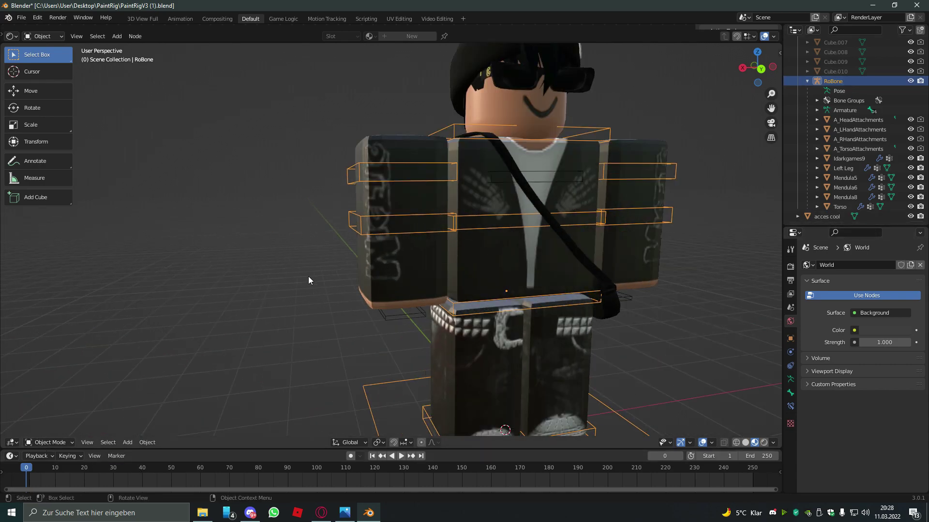
scroll(411, 283, "down", 2)
scroll(378, 175, "up", 2)
left_click(25, 97)
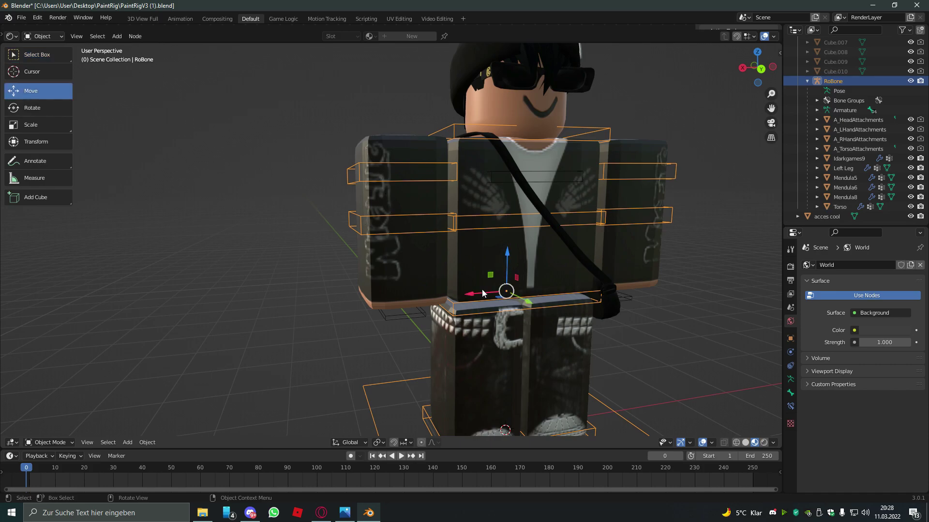
mouse_move(481, 295)
left_mouse_down()
mouse_move(470, 301)
mouse_move(478, 302)
left_mouse_up()
scroll(474, 302, "down", 3)
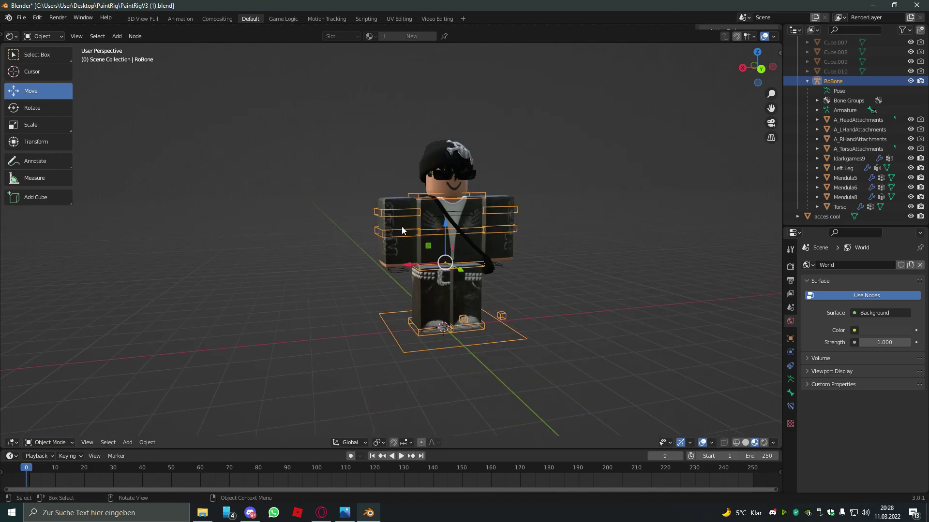
left_click(332, 233)
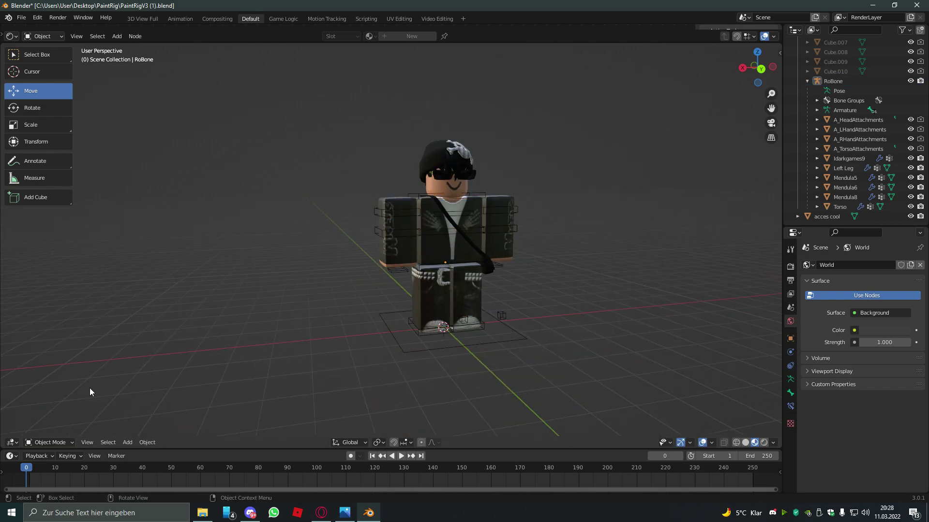
left_click(403, 232)
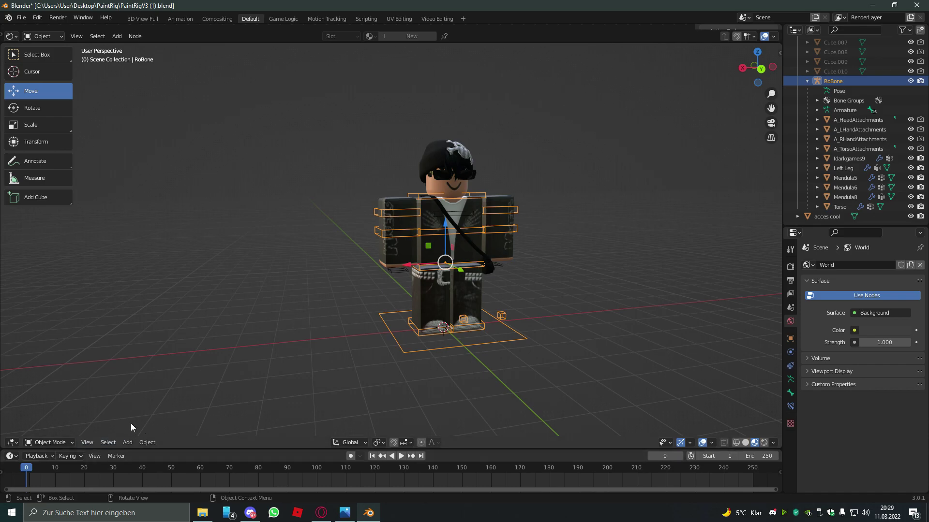
left_click(34, 443)
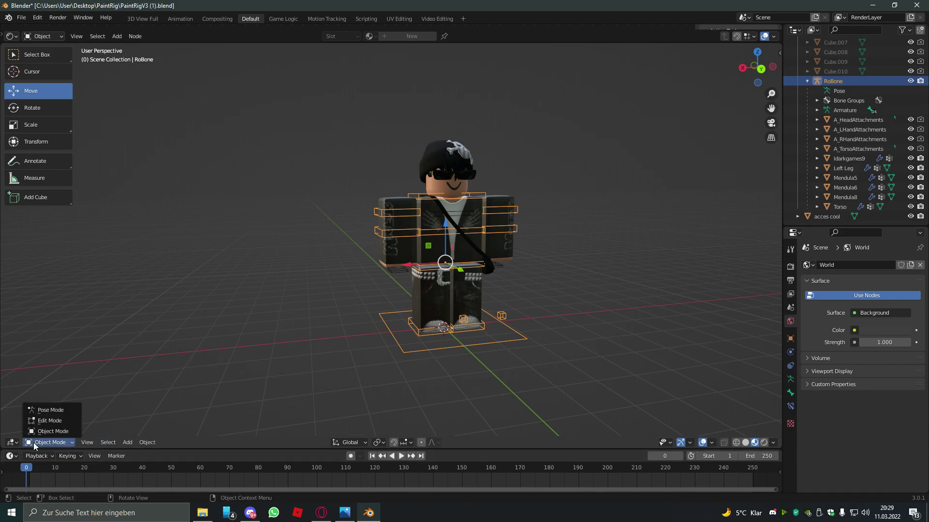
Switch RoBone to Pose Mode and select the R A right-arm bone
left_click(34, 412)
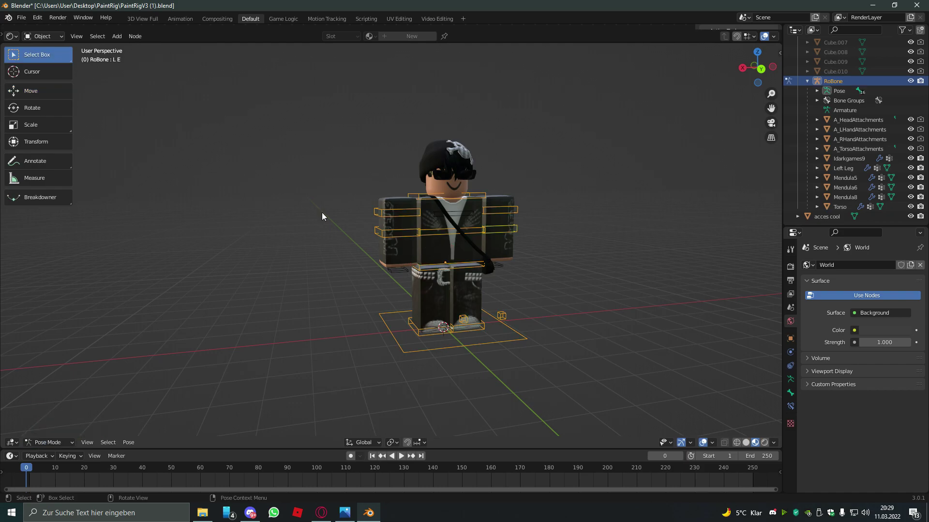
left_click(408, 235)
left_click(394, 209)
scroll(446, 250, "up", 5)
scroll(455, 230, "down", 6)
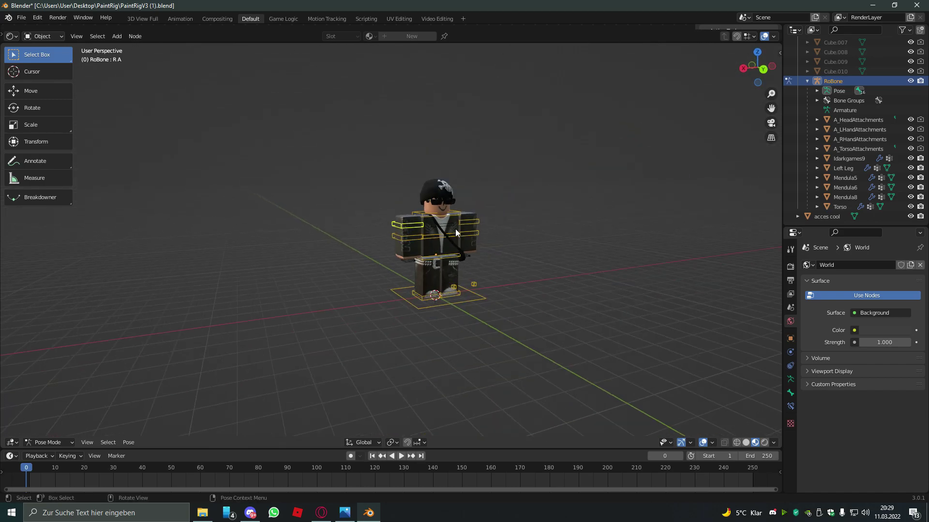
middle_click_drag(455, 228, 431, 234)
scroll(430, 235, "up", 5)
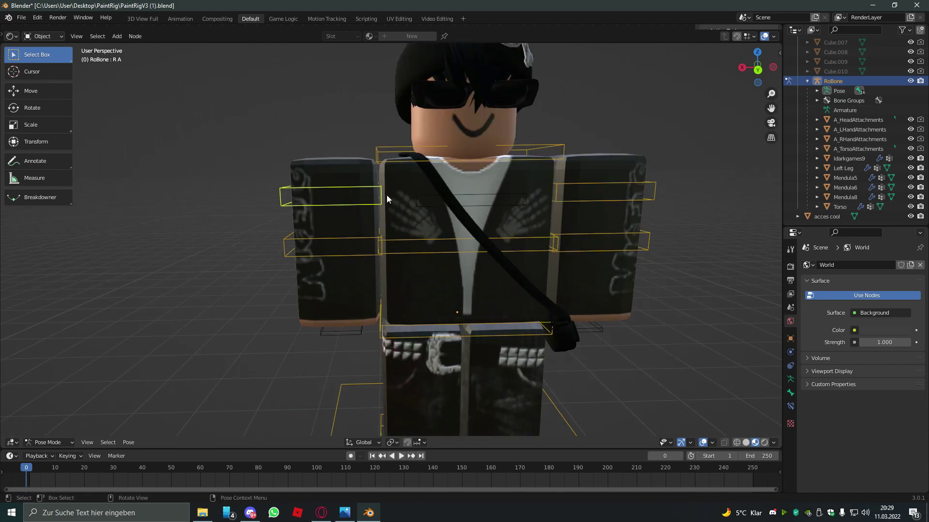
Rotate the R A arm bone up and outward and confirm the rotation
left_click(43, 108)
left_click_drag(341, 158, 303, 240)
middle_click_drag(383, 211, 471, 224)
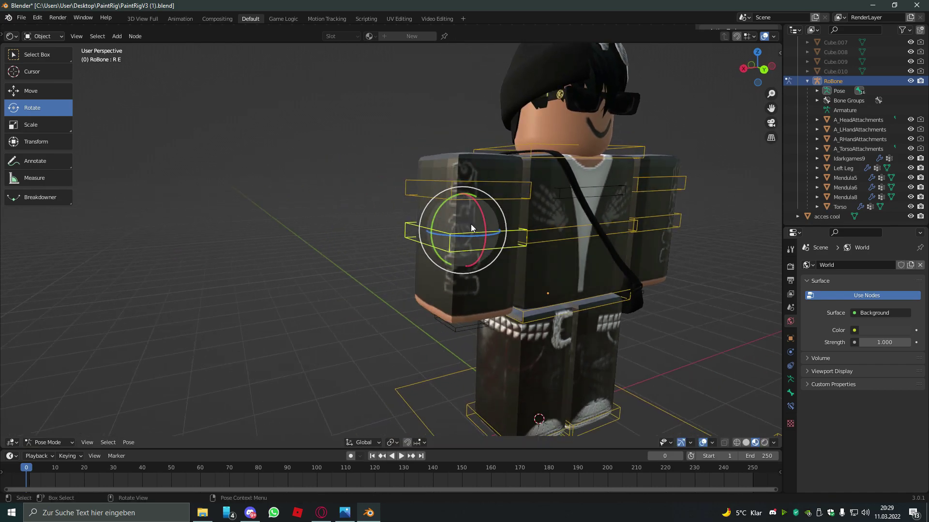
left_click_drag(483, 228, 536, 201)
left_click(536, 200)
middle_click_drag(536, 201, 535, 197)
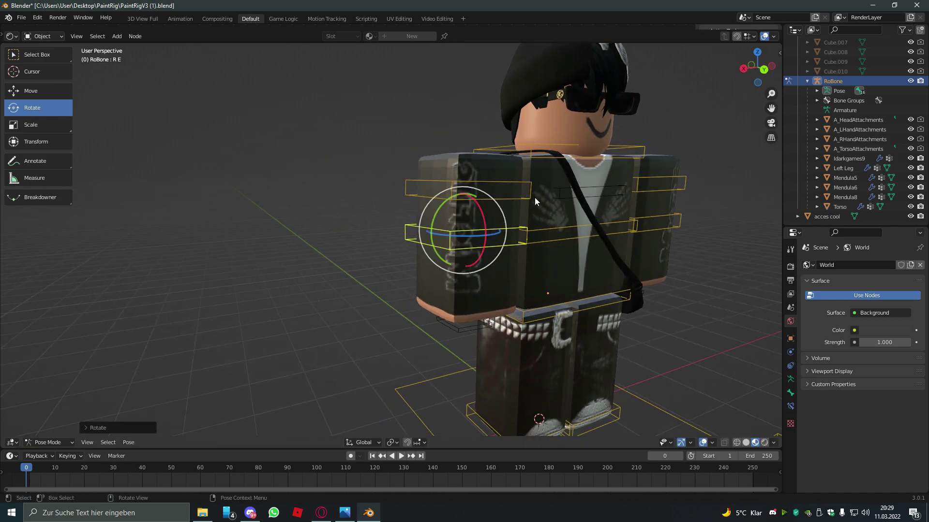
scroll(543, 182, "up", 2)
Try tilting the Upper torso bone, then cancel the tilt
left_click(400, 289)
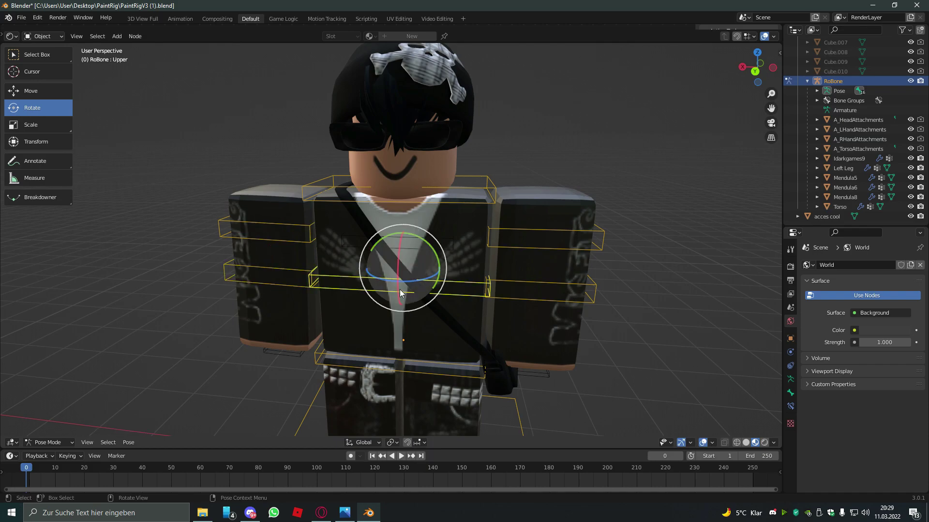
left_click_drag(400, 289, 256, 258)
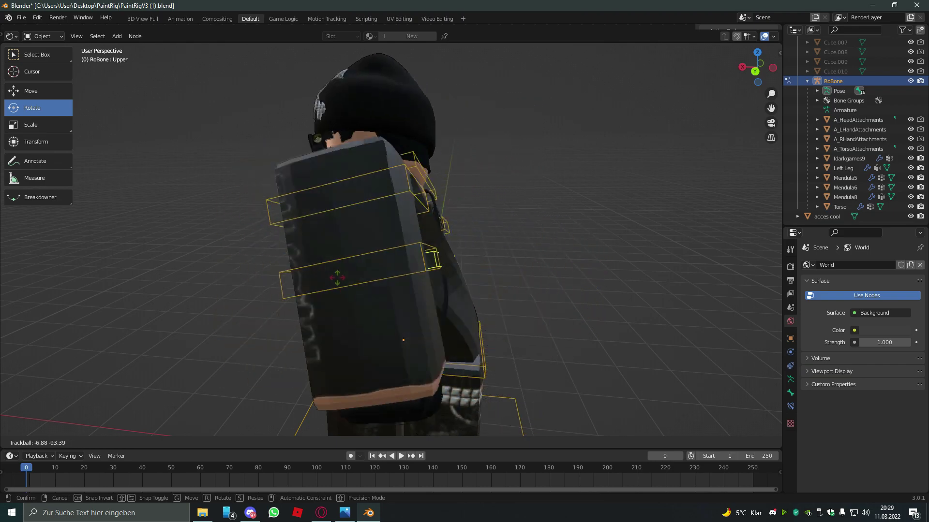
right_click(255, 258)
scroll(294, 177, "down", 5)
Move the Lower waist bone to reposition the avatar's hips vertically
key("shift+space")
key("g")
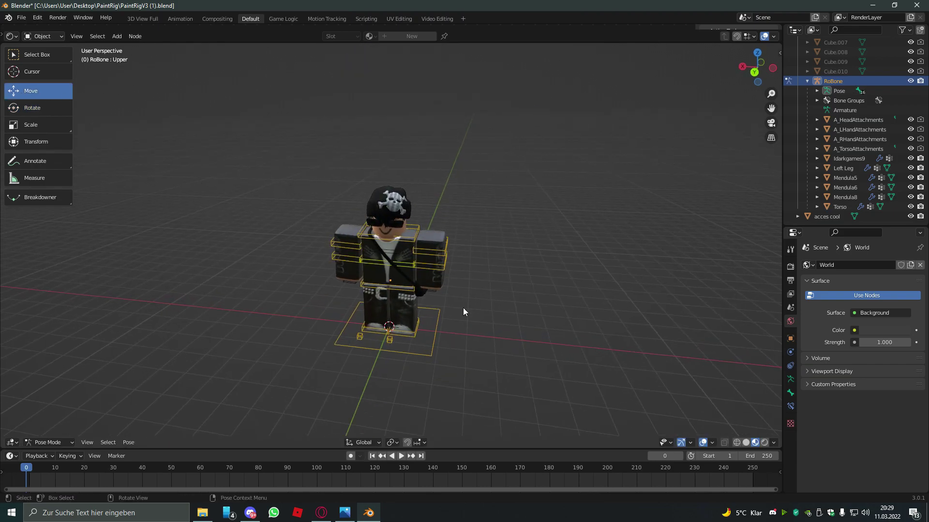
left_click(381, 283)
middle_click_drag(466, 315, 527, 251)
scroll(492, 306, "up", 6)
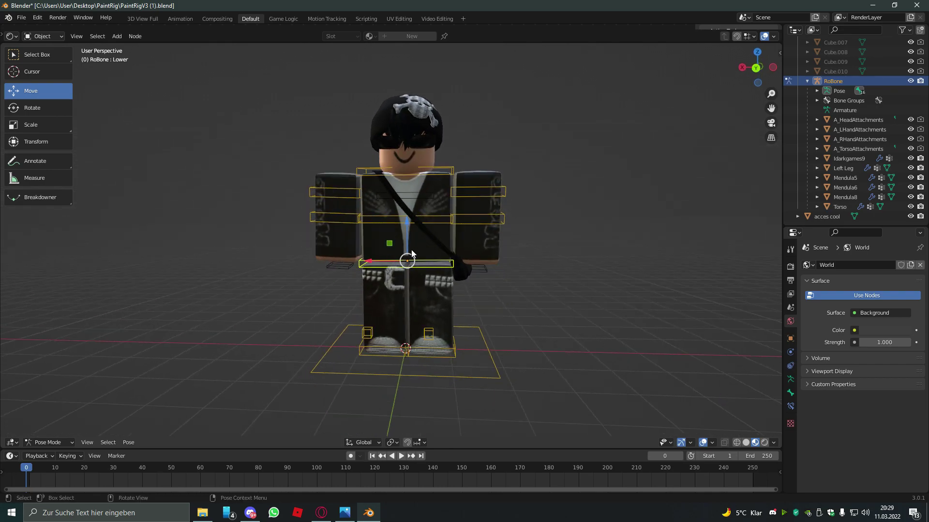
scroll(451, 265, "up", 5)
scroll(451, 265, "down", 5)
left_click_drag(405, 236, 411, 242)
middle_click_drag(610, 199, 497, 297)
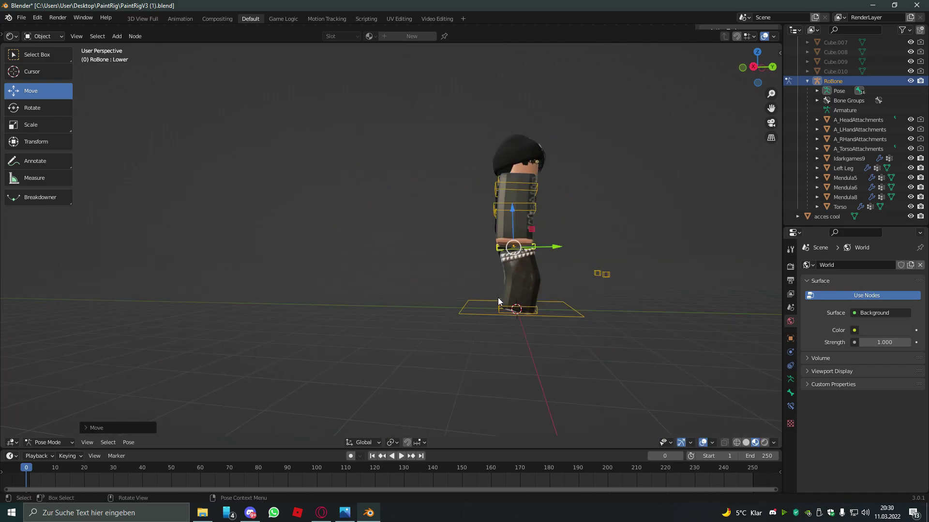
middle_click_drag(565, 209, 510, 230)
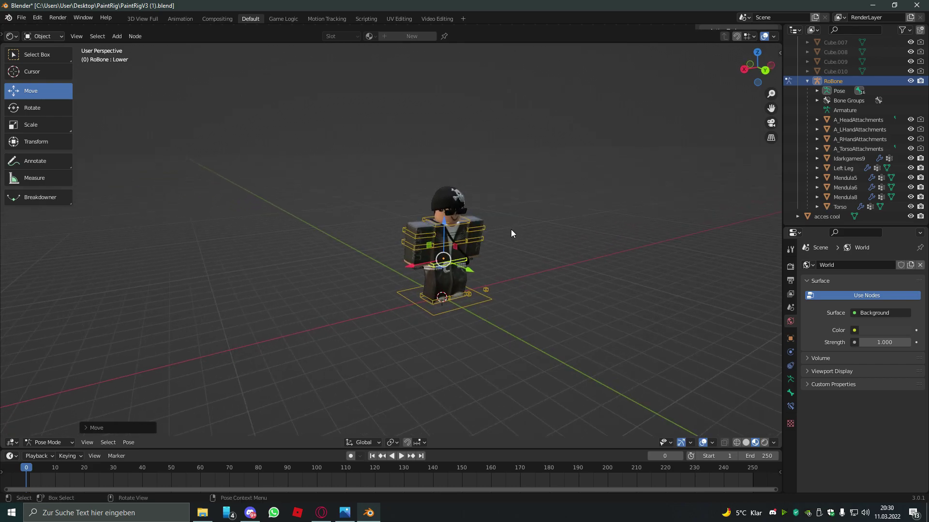
Shift the right and left leg bones sideways along X, then select the Upper bone
left_click(428, 302)
scroll(501, 245, "up", 6)
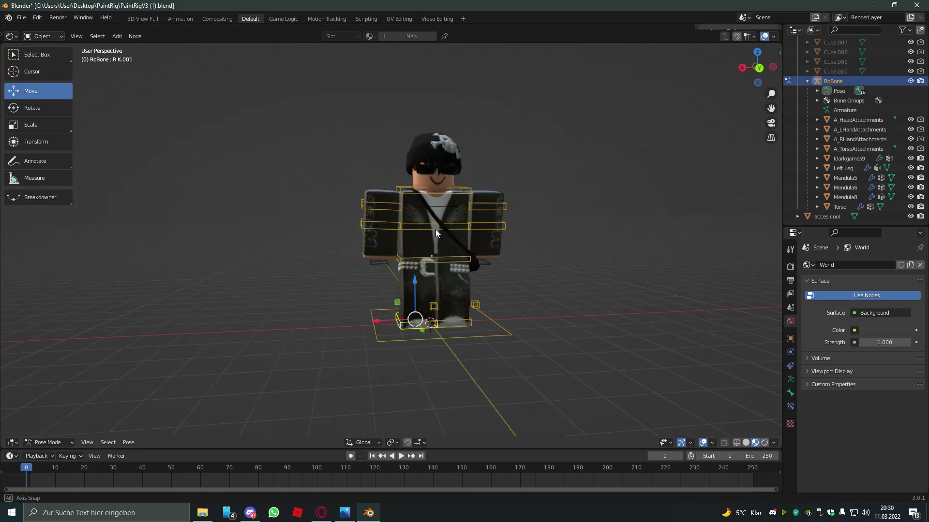
middle_click_drag(436, 234, 403, 299)
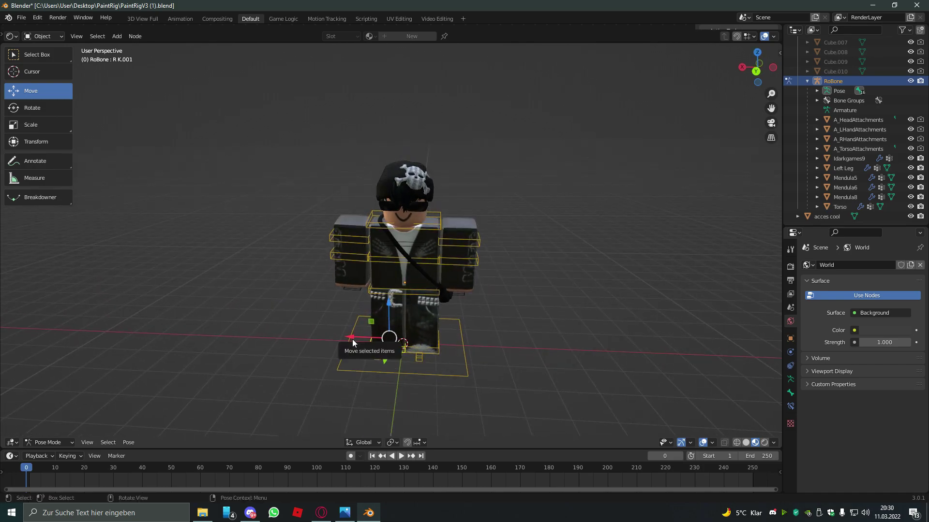
left_click_drag(352, 338, 344, 343)
left_click(428, 349)
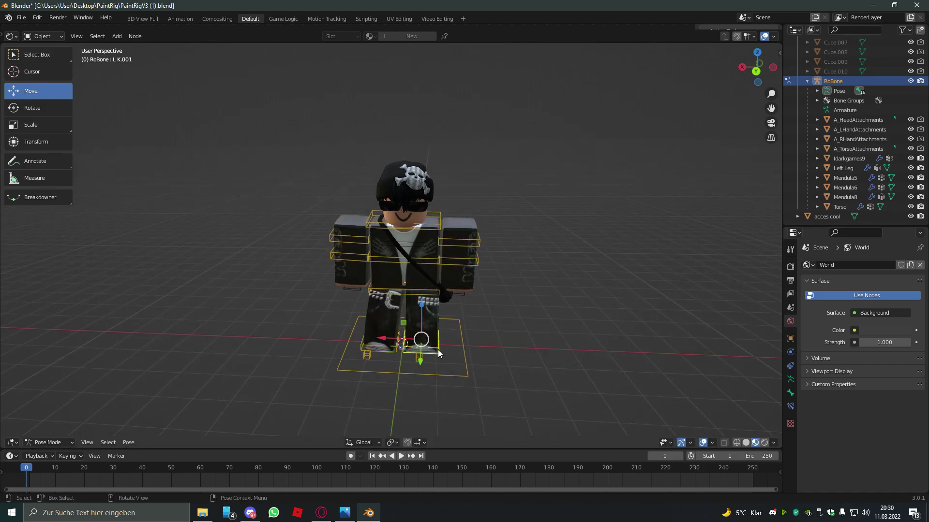
left_click_drag(405, 343, 407, 343)
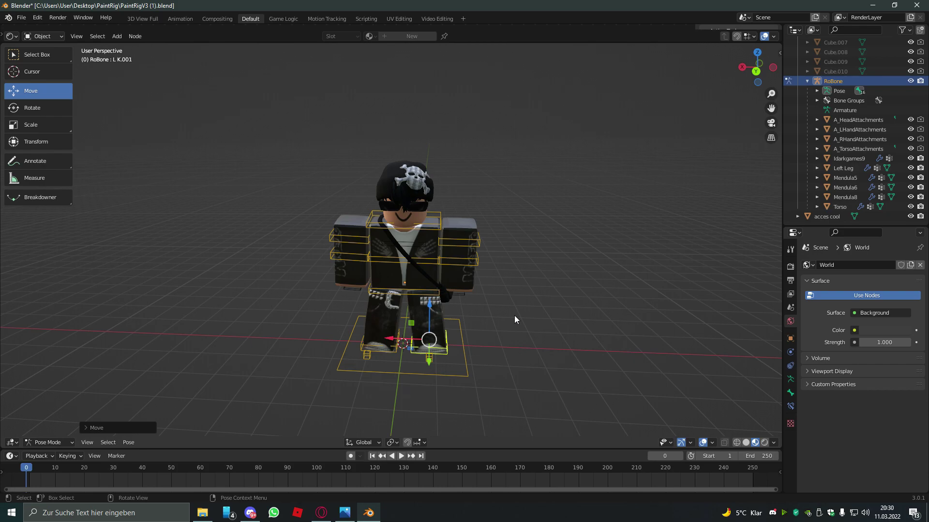
middle_click_drag(514, 315, 484, 285)
scroll(393, 263, "up", 2)
left_click(399, 270)
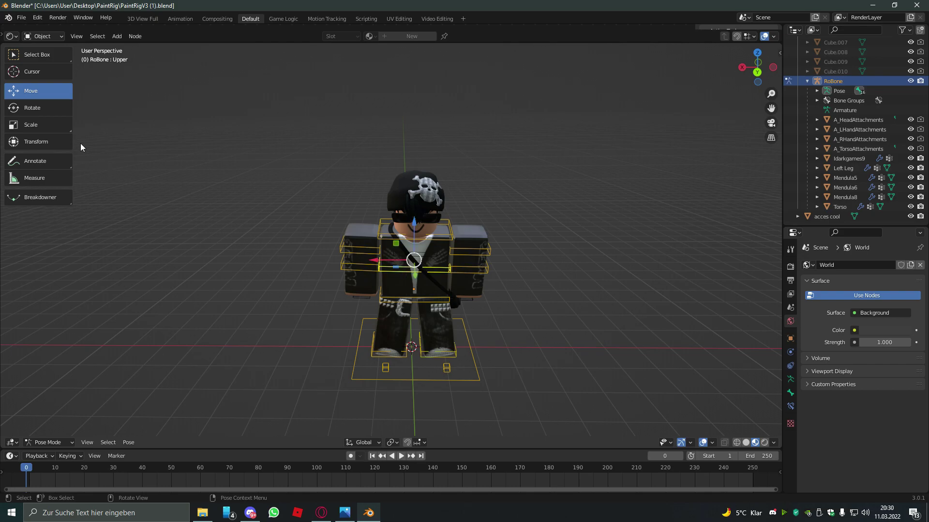
left_click(32, 107)
Tilt the Upper torso slightly and rotate the R A arm bone up beside the head
left_click_drag(404, 274, 408, 235)
left_click(353, 251)
left_click_drag(354, 251, 363, 257)
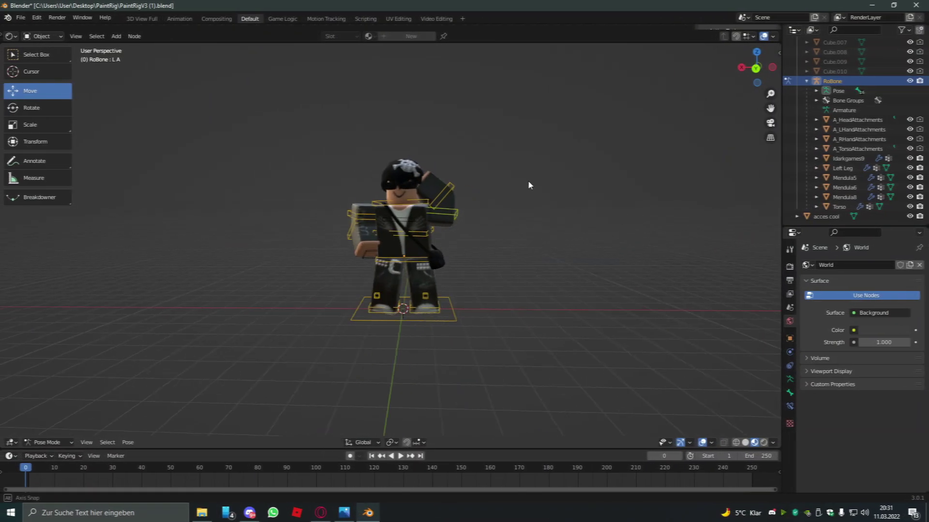
middle_click_drag(544, 197, 588, 164)
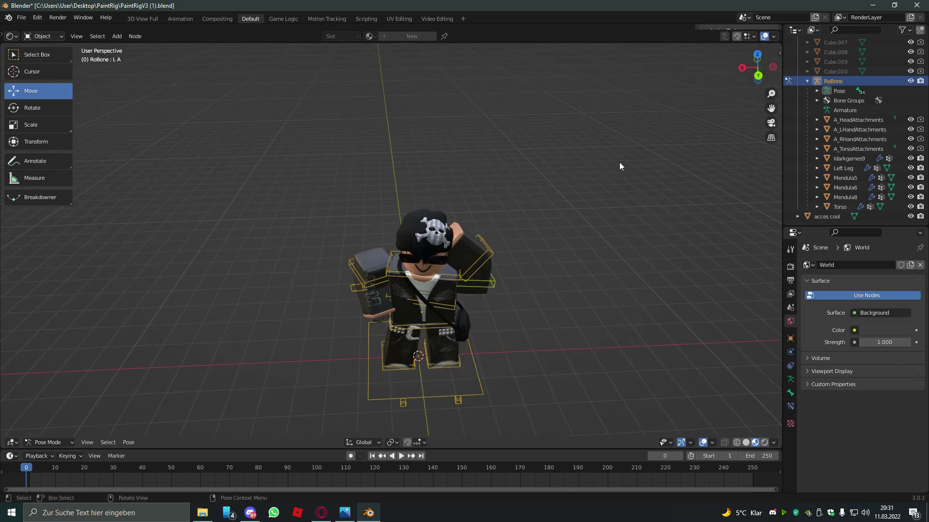
scroll(620, 166, "down", 2)
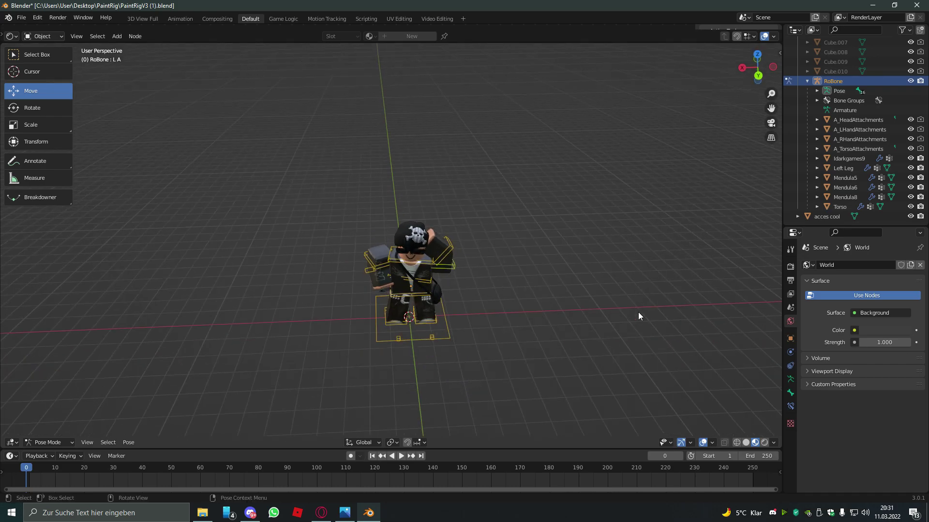
scroll(638, 312, "up", 3)
middle_click_drag(638, 313, 680, 167)
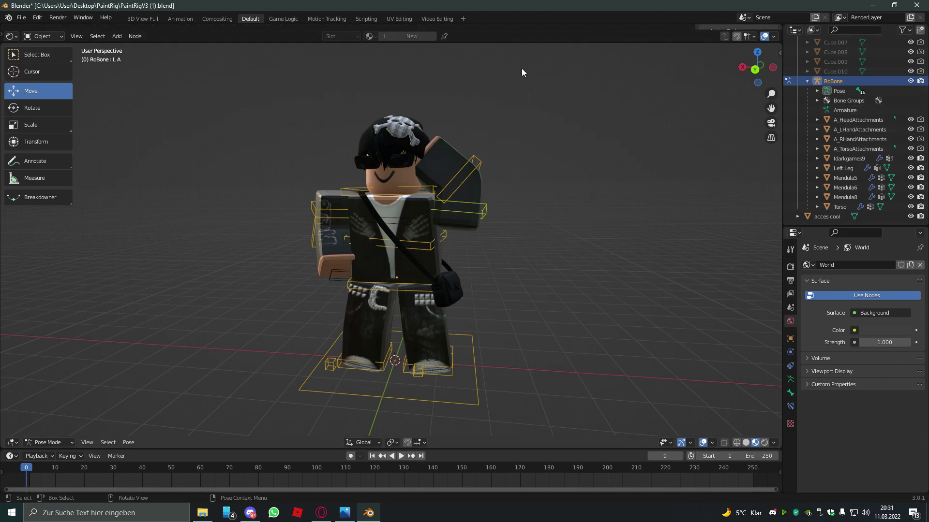
scroll(358, 91, "down", 2)
scroll(490, 69, "up", 8)
scroll(491, 69, "down", 8)
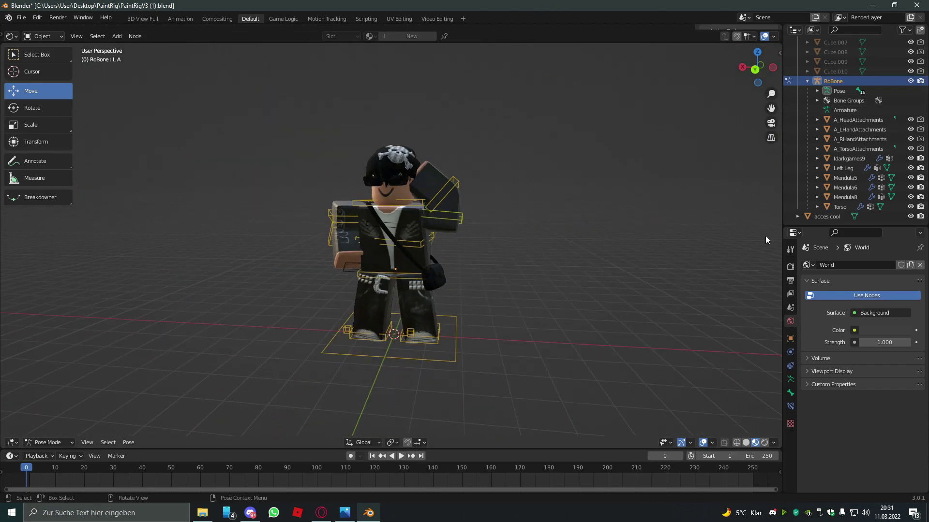
Set the render engine to Cycles in the Render properties
left_click(790, 266)
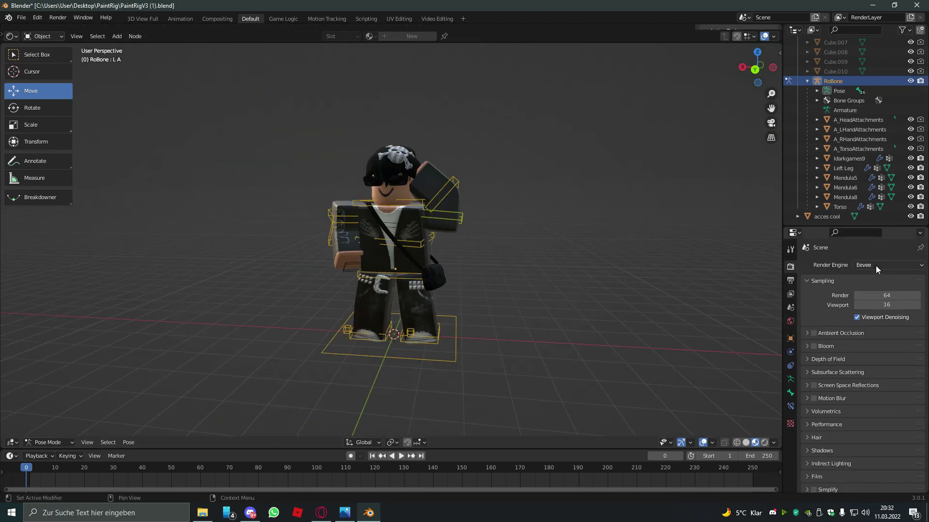
left_click(896, 267)
left_click(890, 301)
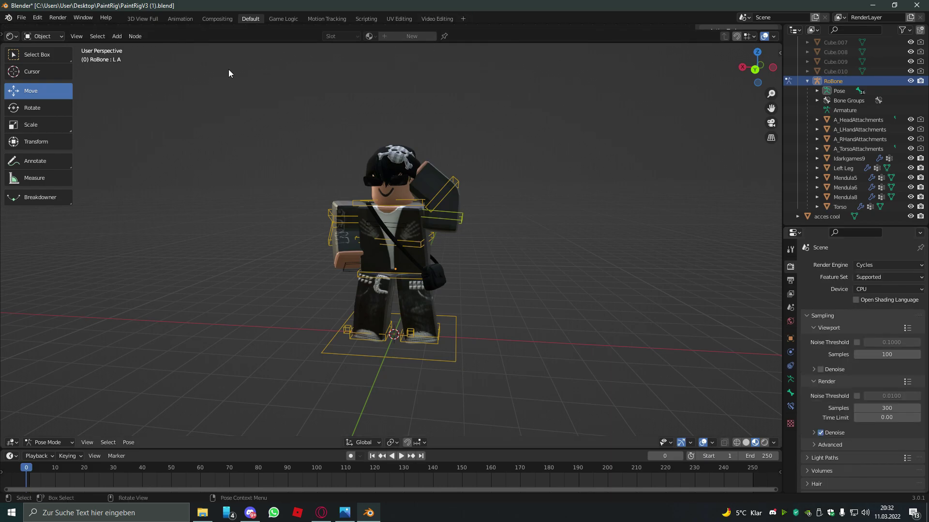
Add the Shading workspace from the Sculpting group and open it
left_click(463, 19)
mouse_move(445, 57)
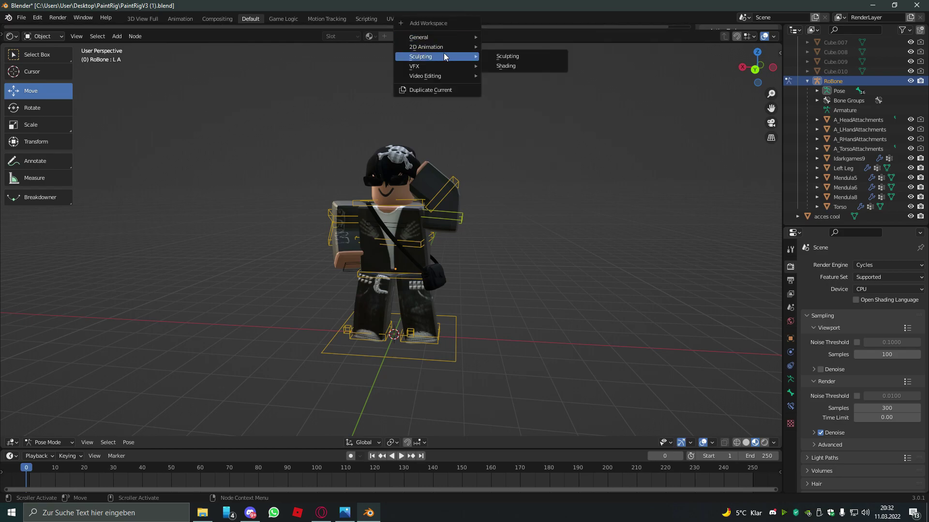
left_click(506, 67)
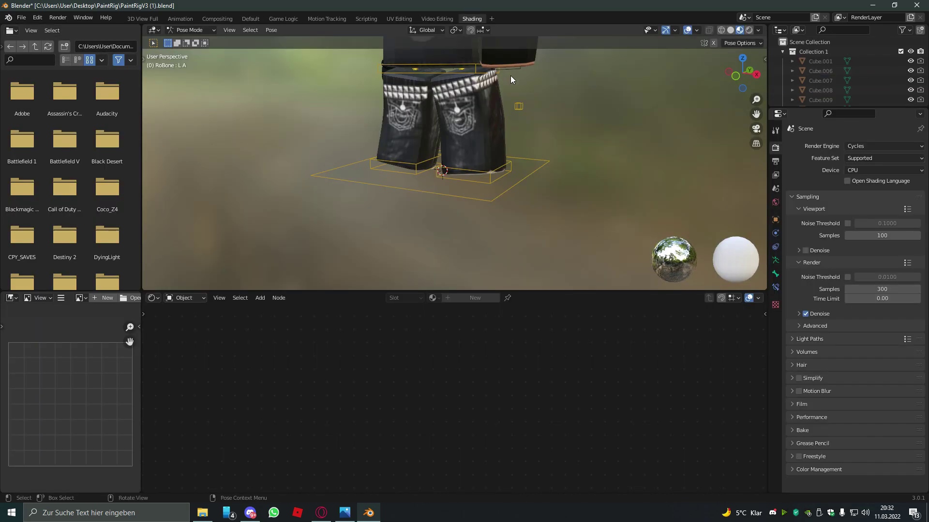
scroll(551, 122, "up", 2)
scroll(551, 123, "down", 6)
middle_click_drag(551, 123, 342, 158)
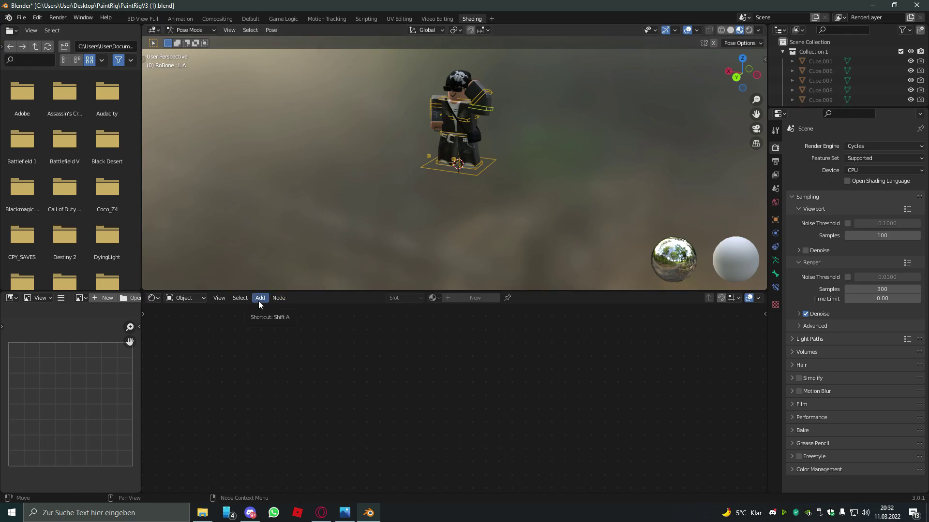
left_click(193, 296)
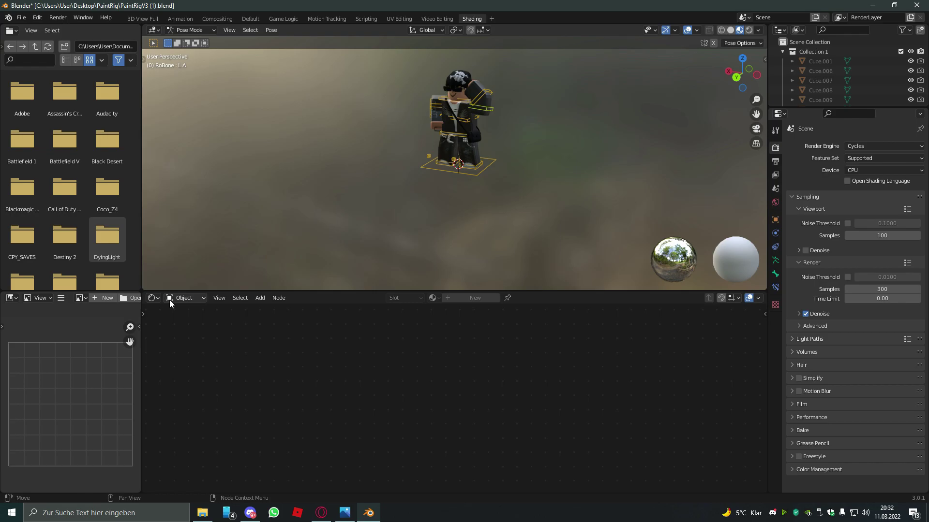
Switch the node editor to the World shader and frame its nodes
left_click(200, 299)
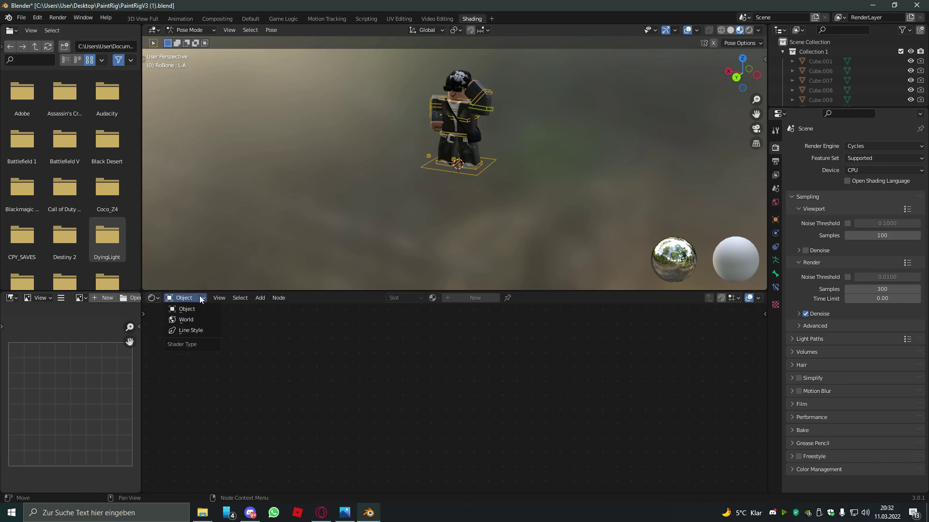
left_click(180, 320)
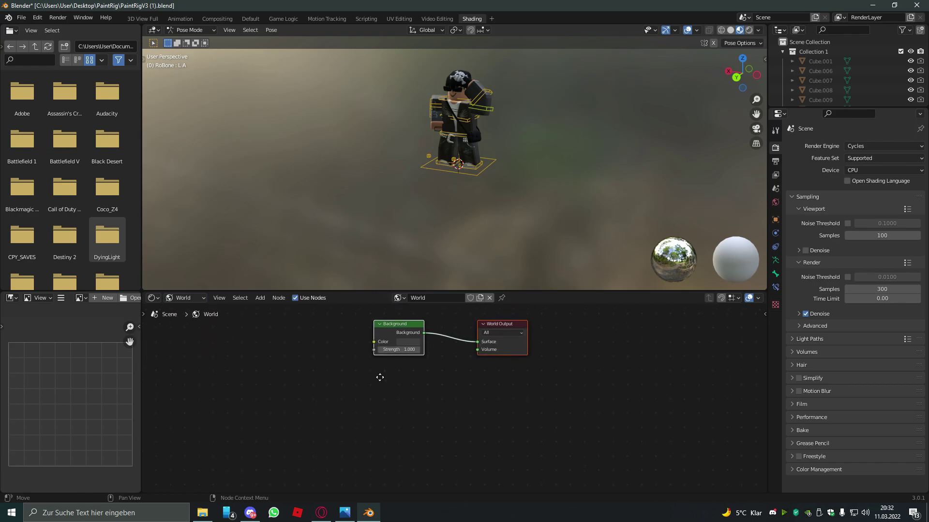
scroll(467, 393, "up", 1)
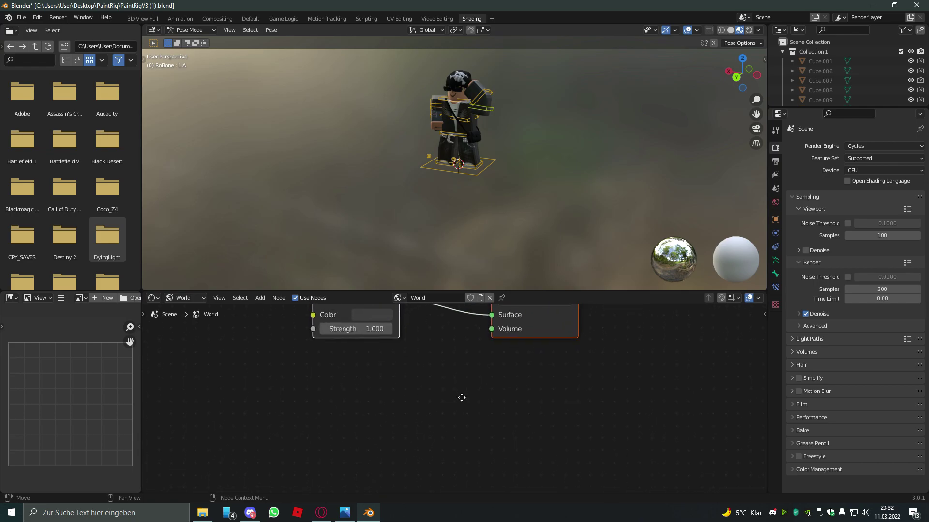
key("Home")
Delete the Background node, leaving only the World Output node
left_click_drag(373, 359, 413, 344)
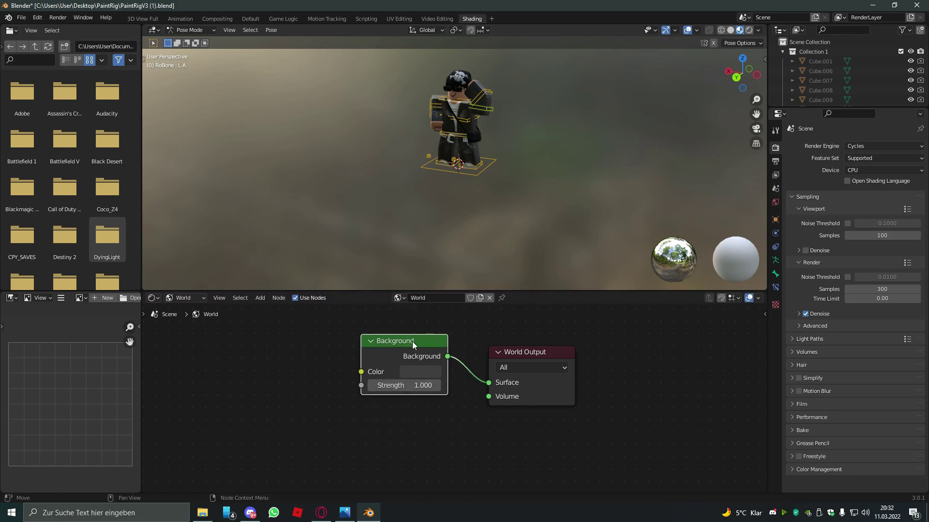
key("x")
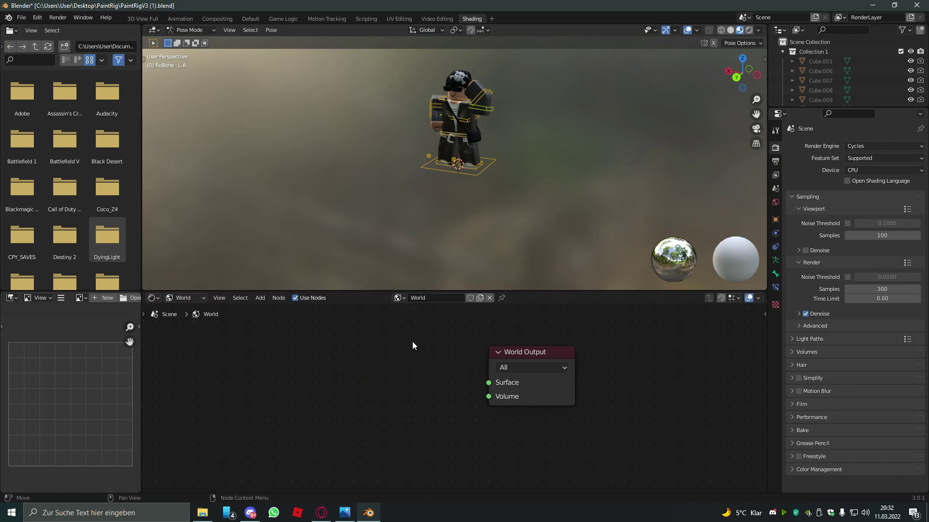
key("ctrl+z")
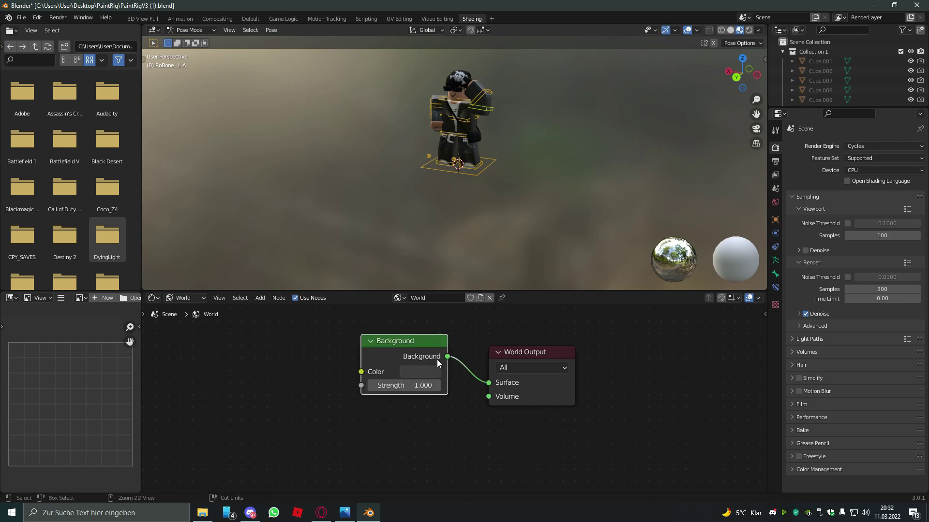
right_click(438, 353)
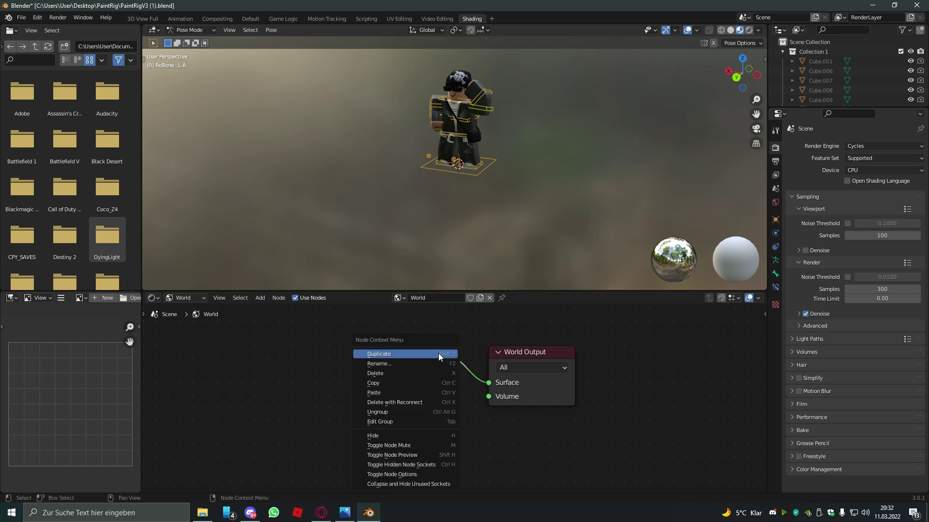
left_click(393, 376)
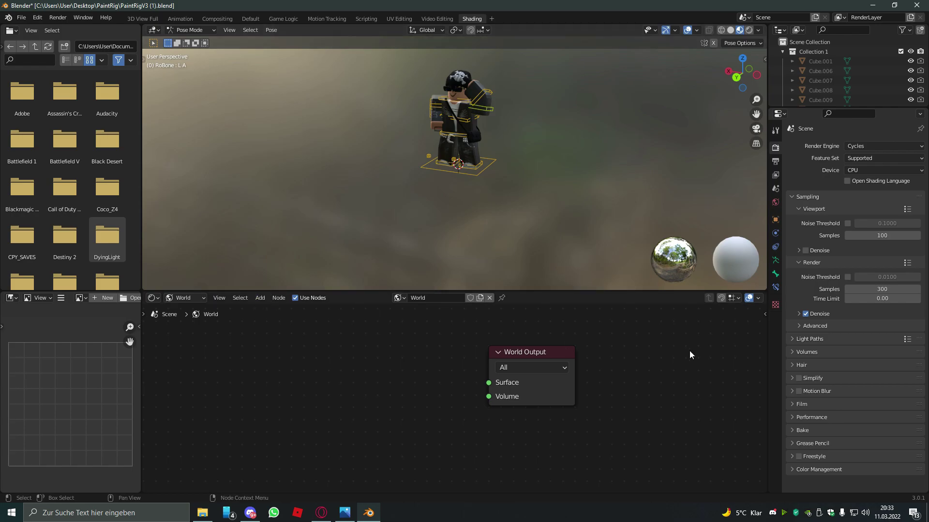
left_click(254, 301)
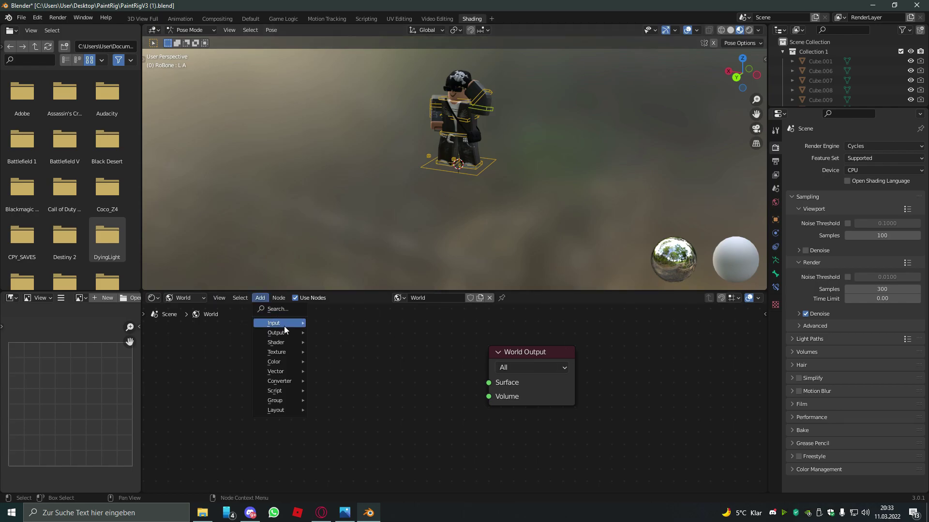
Add an Environment Texture node beside World Output and frame both nodes
mouse_move(281, 356)
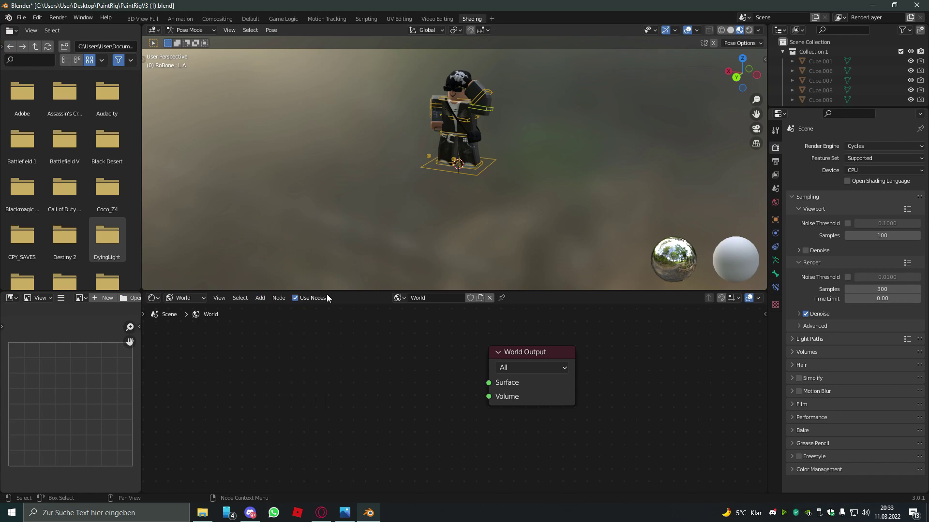
left_click(259, 298)
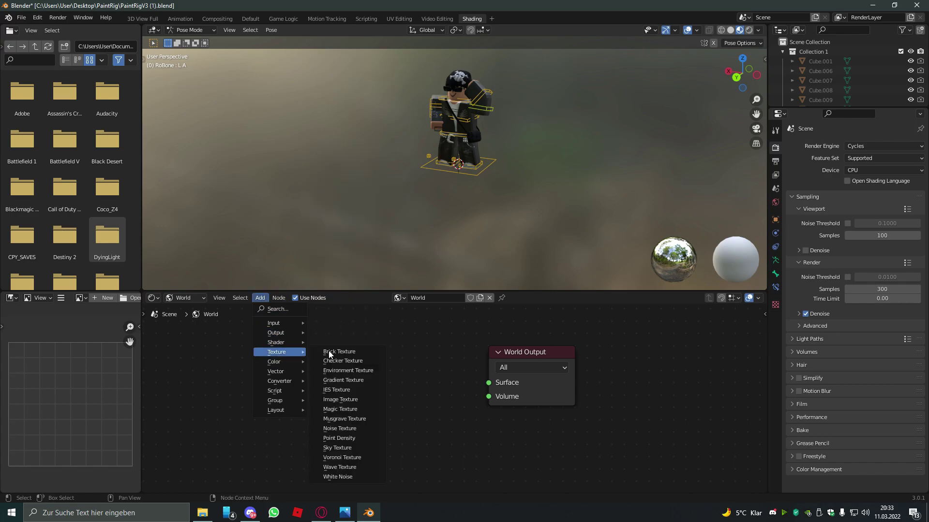
left_click(373, 370)
left_click(372, 360)
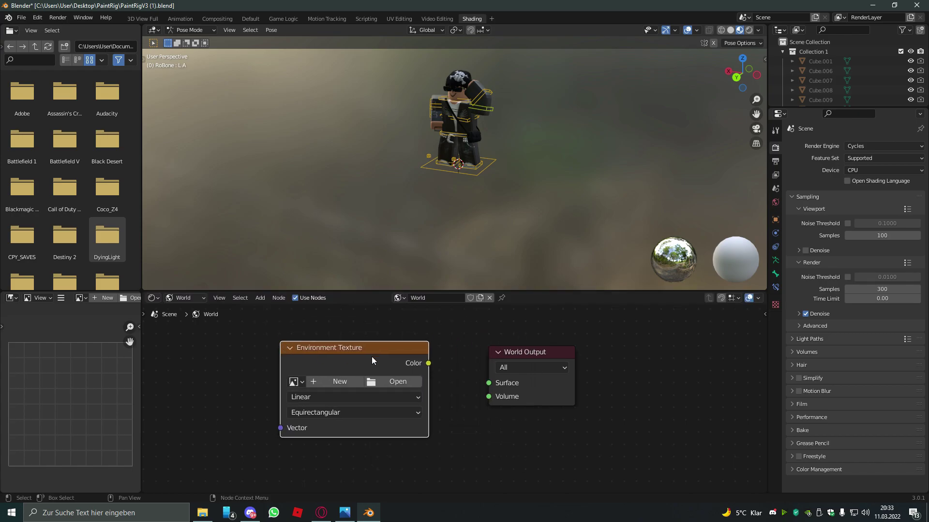
scroll(465, 329, "down", 3)
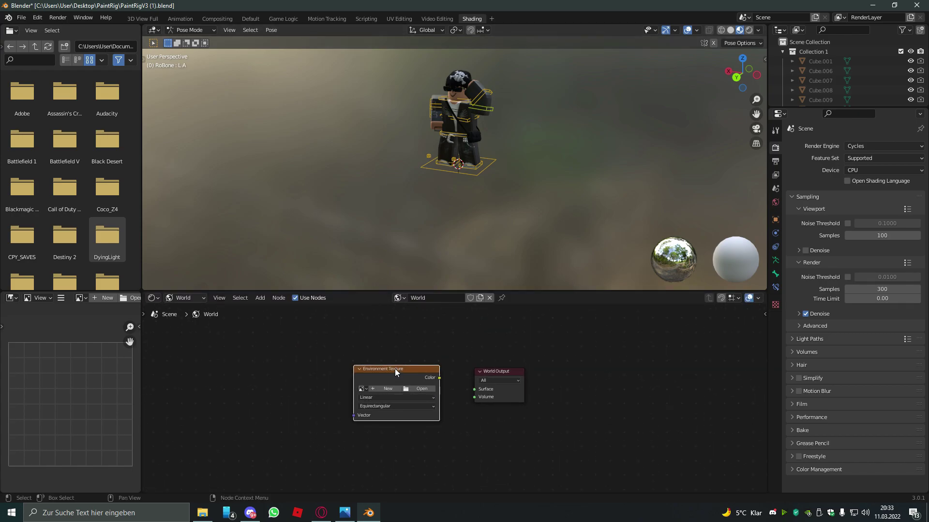
left_click_drag(394, 369, 474, 391)
key("Home")
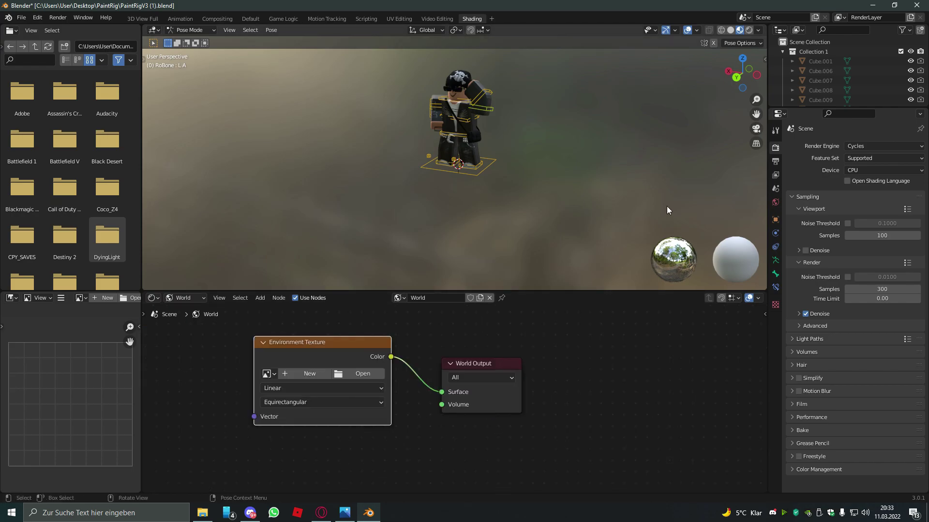
Preview the scene in Rendered shading, showing magenta, with the character facing front
left_click(748, 31)
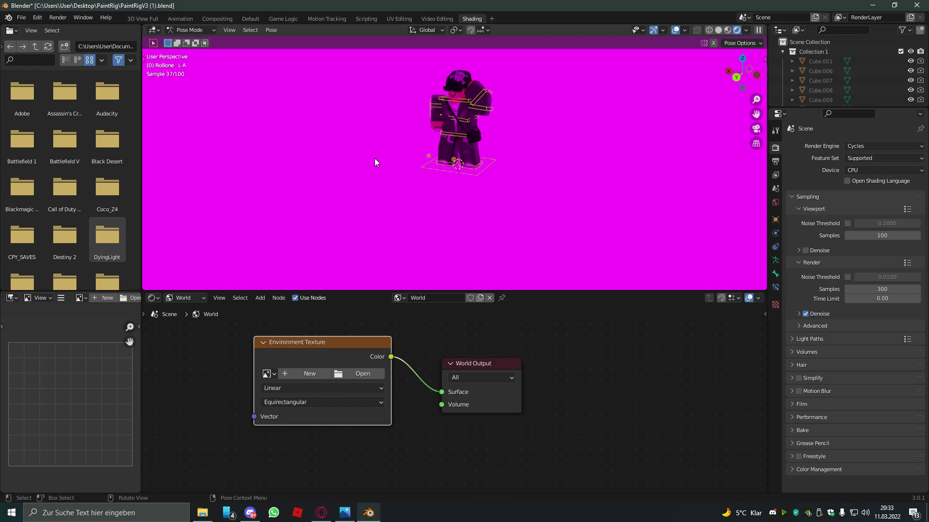
scroll(475, 155, "up", 5)
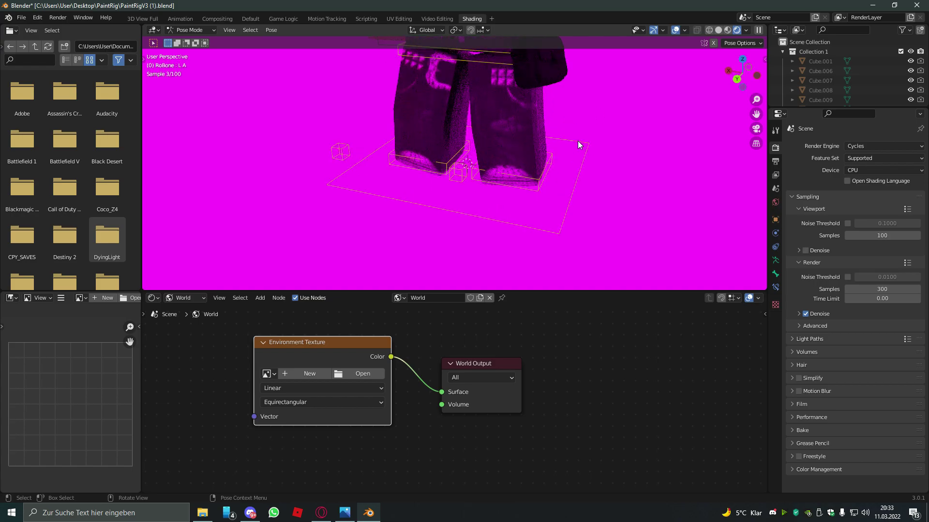
scroll(578, 141, "down", 5)
middle_click_drag(570, 127, 581, 89)
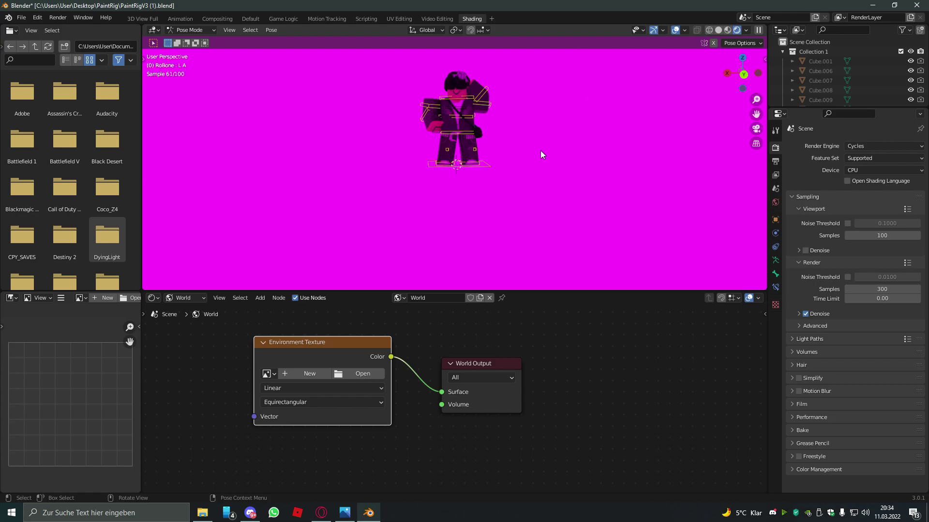
key("alt+Tab")
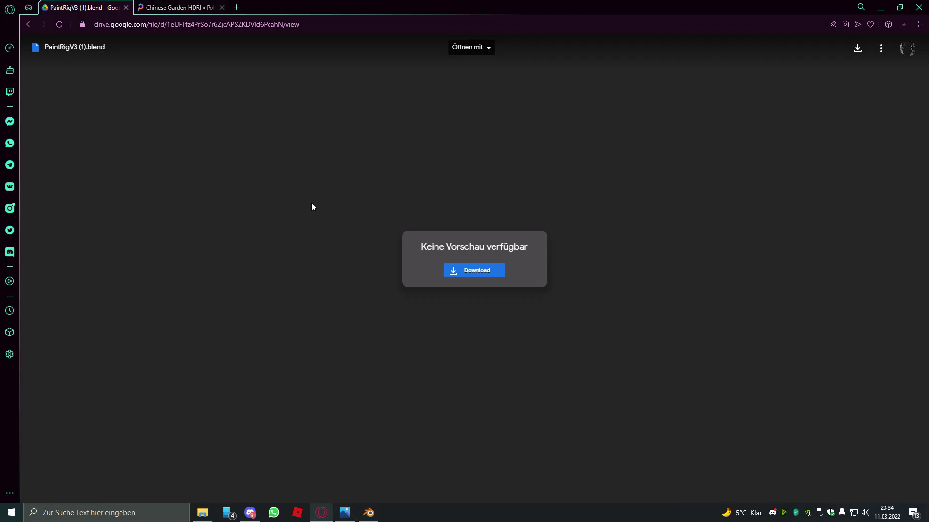
Return to the Poly Haven home page and open the Browse HDRIs catalogue
left_click(208, 7)
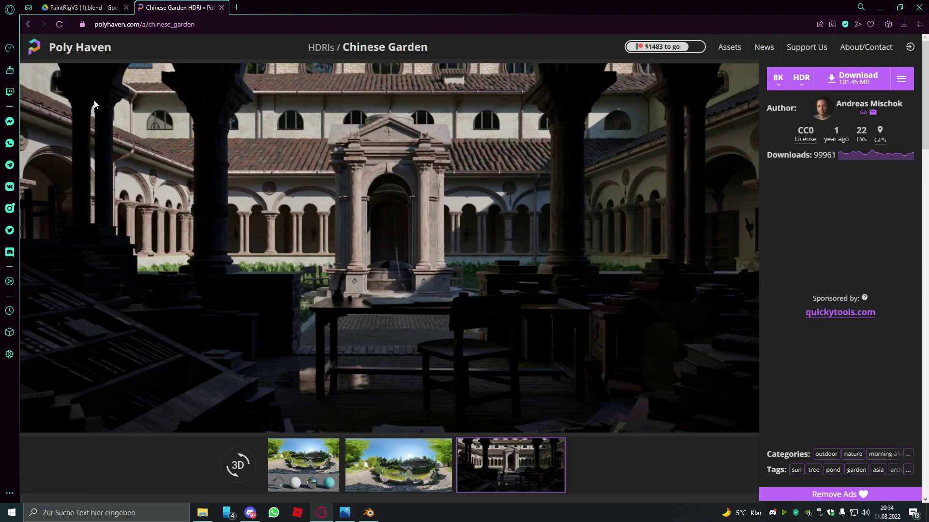
key("alt+Left")
scroll(699, 218, "up", 5)
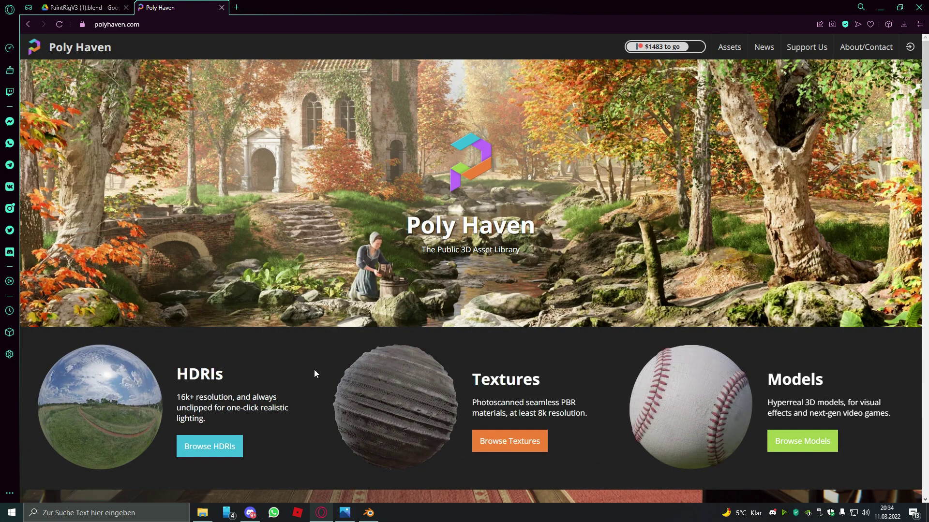
left_click(230, 448)
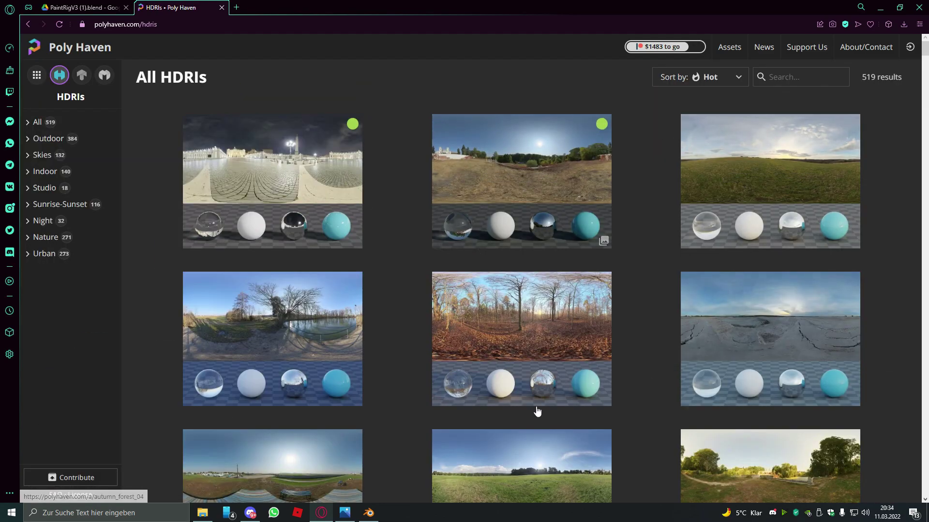
Preview the Spaichingen Hill HDRI, then return to the All HDRIs listing
scroll(586, 332, "down", 5)
scroll(586, 332, "up", 5)
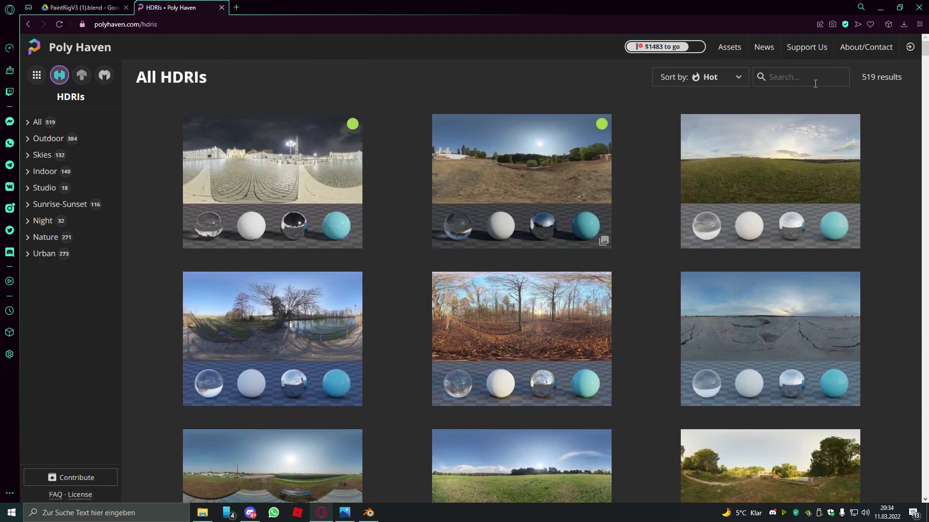
scroll(726, 160, "down", 10)
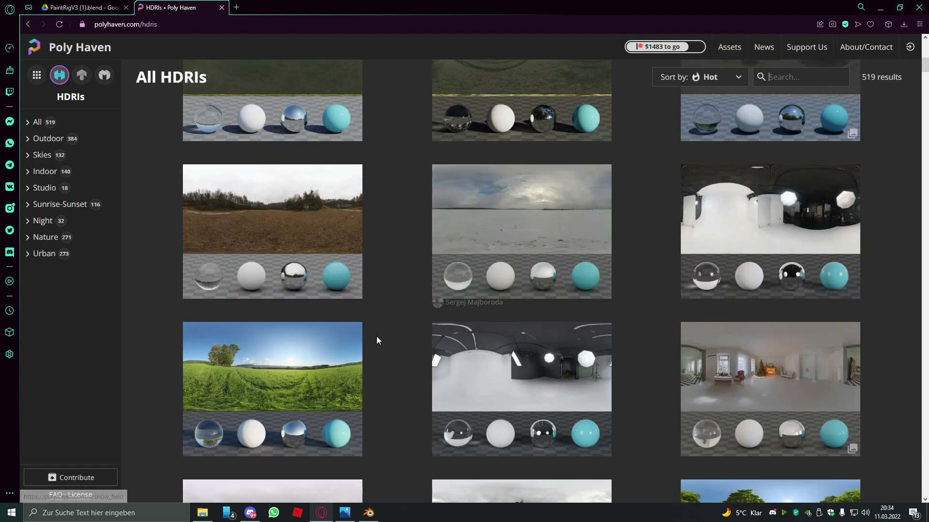
left_click(322, 370)
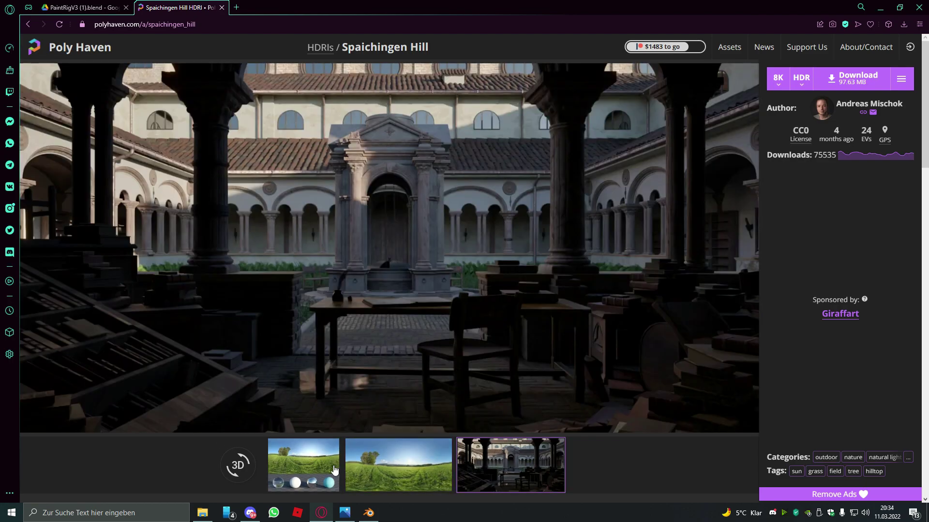
left_click(304, 464)
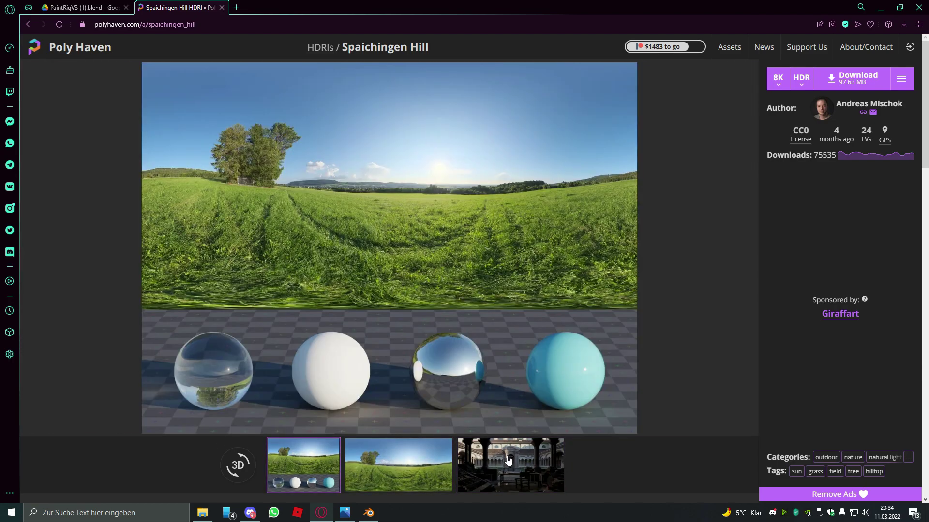
key("alt+Left")
key("alt+Left")
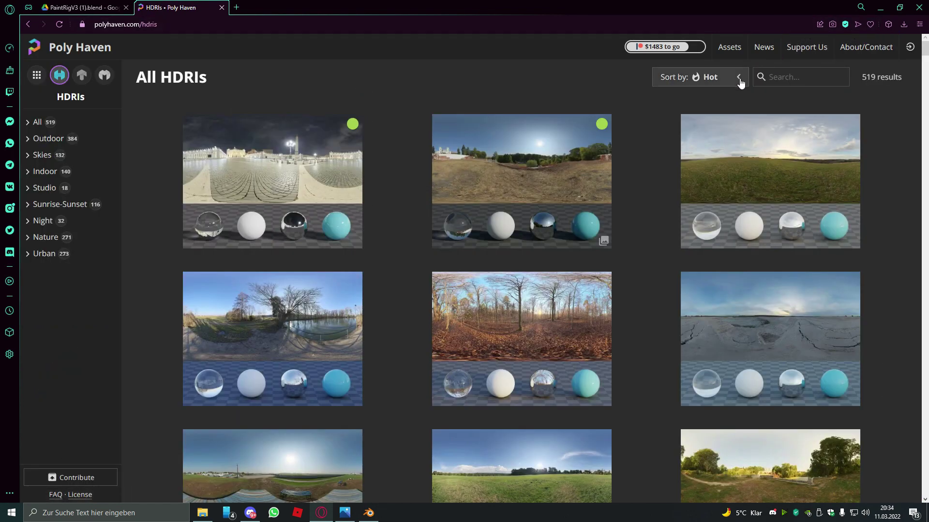
left_click(781, 77)
Search 'chinese garden' and open the Chinese Garden HDRI set to 8K HDR
type("chinese ")
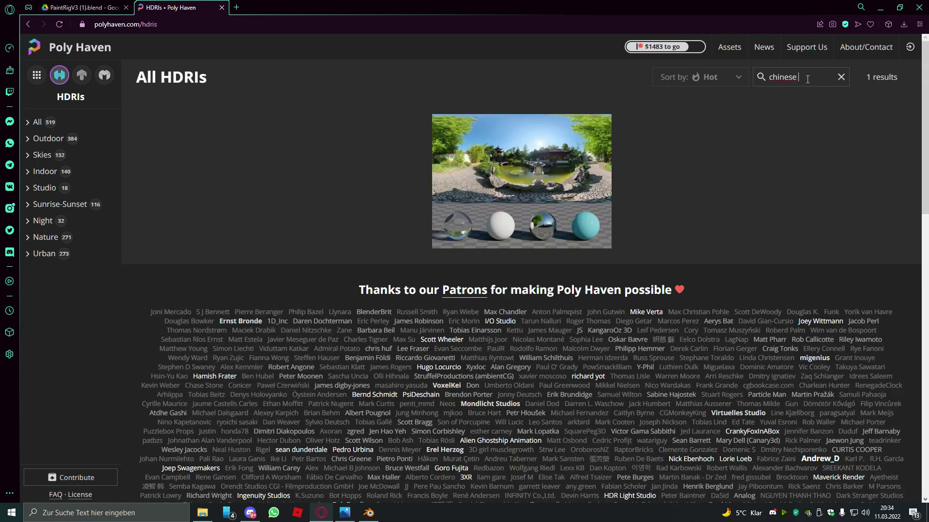
type("garden")
left_click(558, 182)
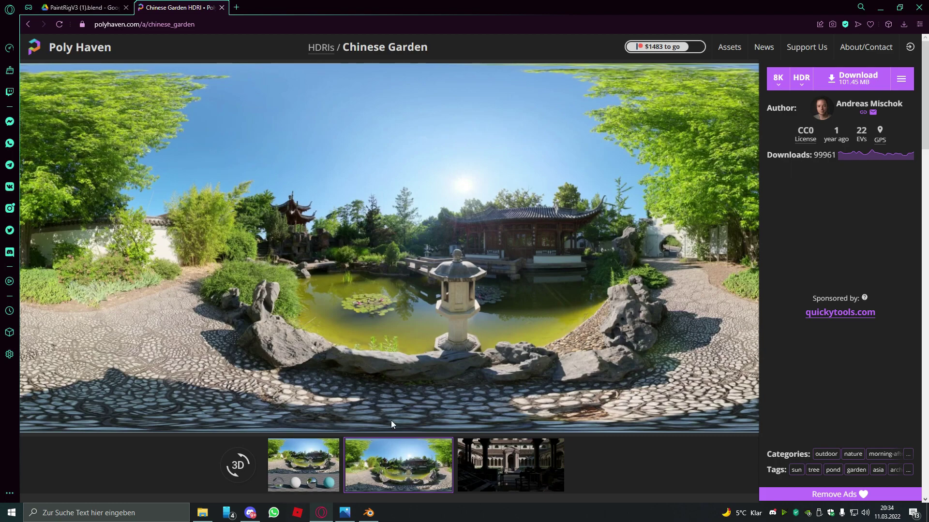
left_click(778, 79)
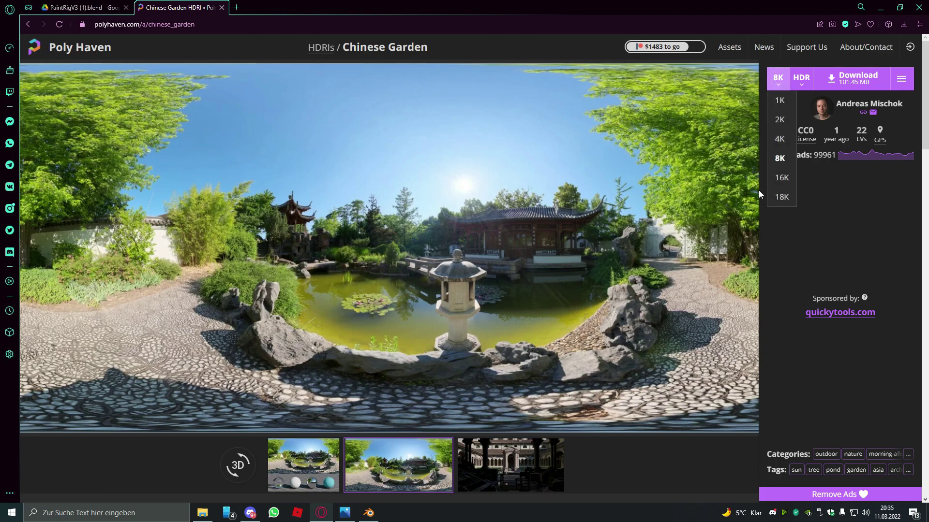
left_click(778, 164)
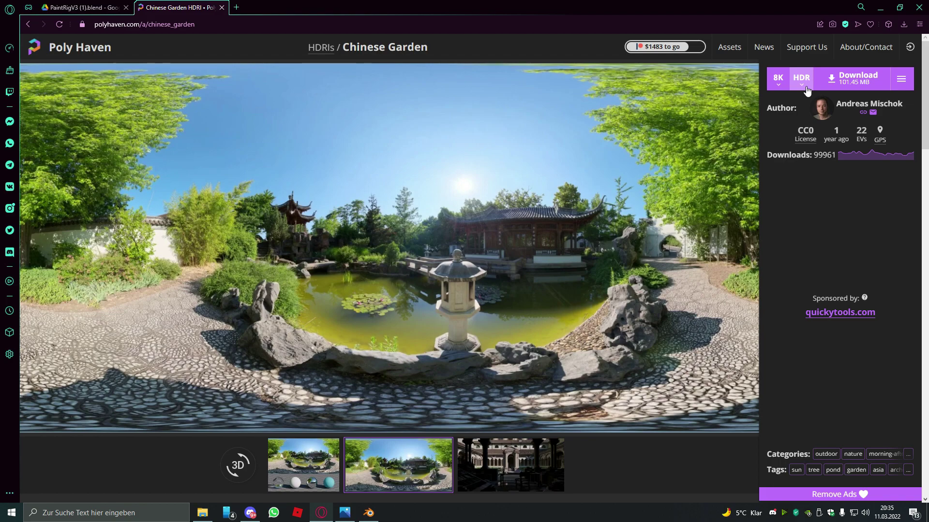
left_click(807, 90)
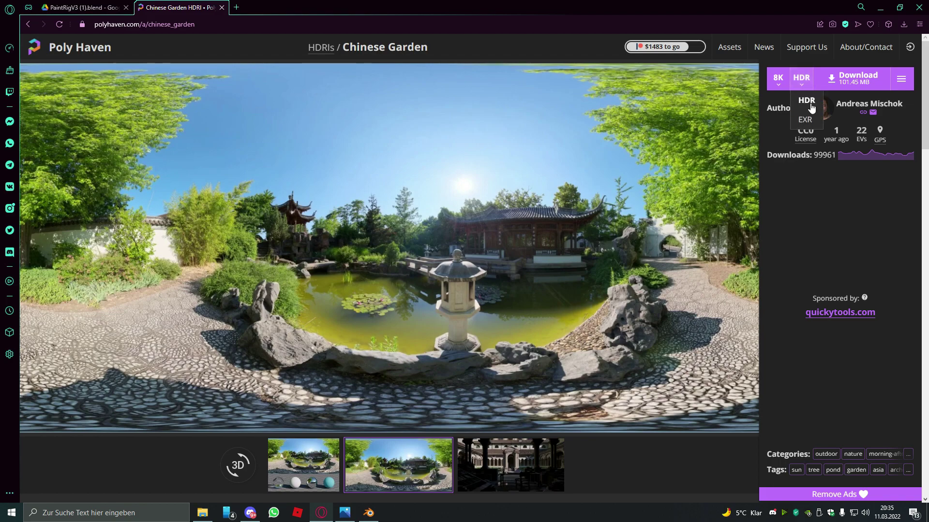
left_click(811, 104)
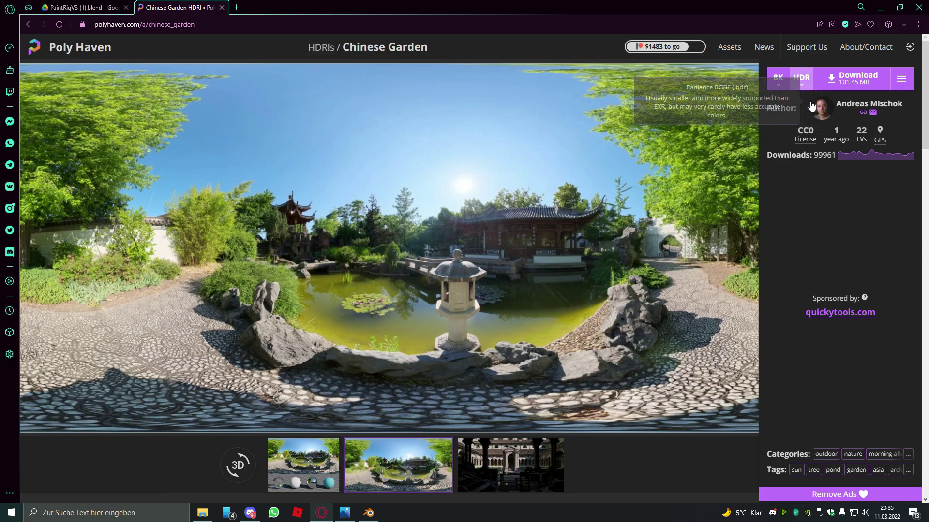
Start the 8K HDR download, cancel the repeat download, and return to Blender
left_click(854, 82)
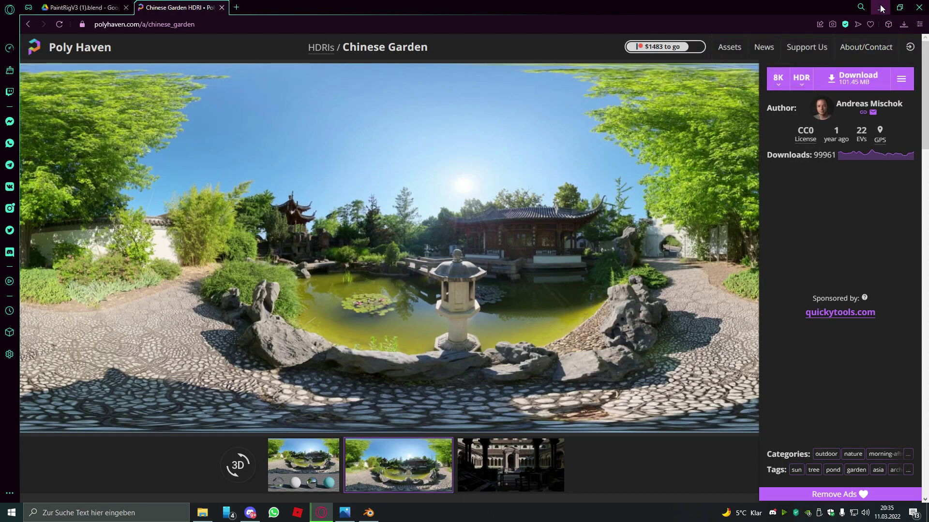
left_click(903, 24)
left_click(909, 89)
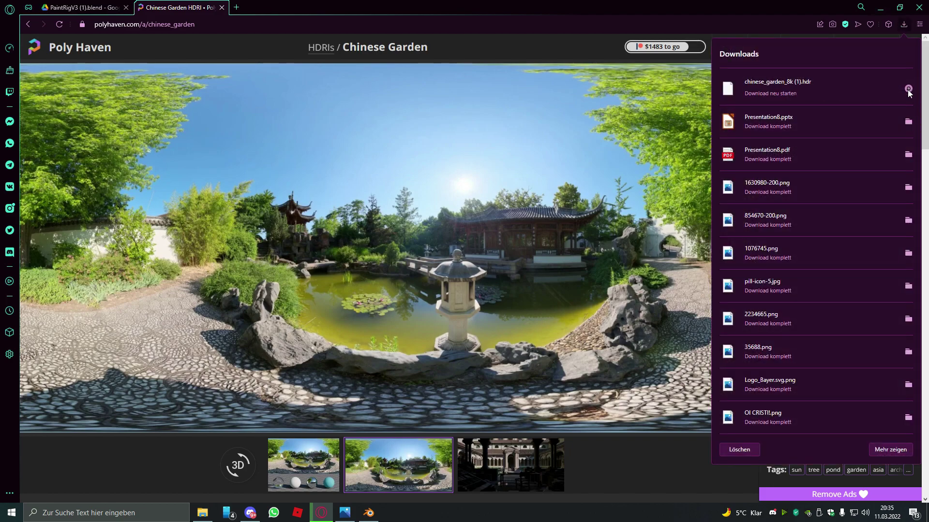
left_click(373, 514)
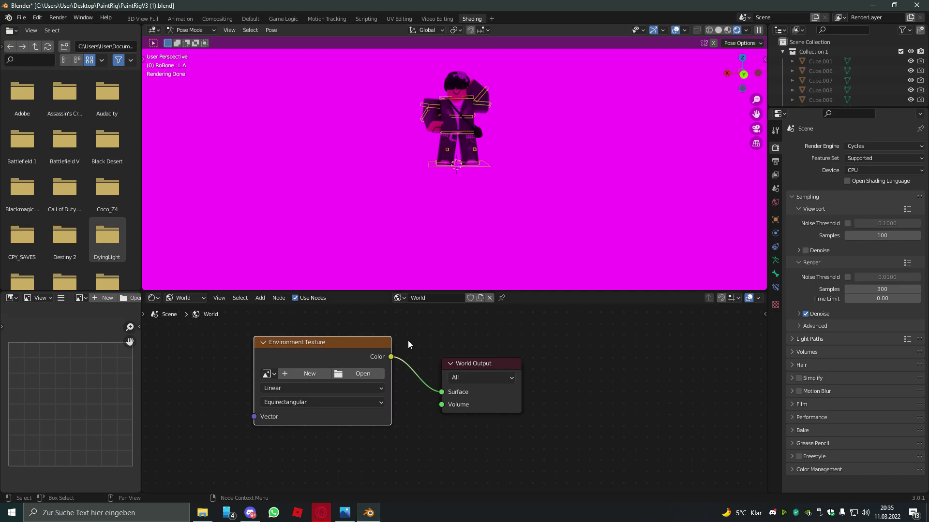
Load chinese_garden_8k.hdr from Downloads into the Environment Texture node
left_click(358, 375)
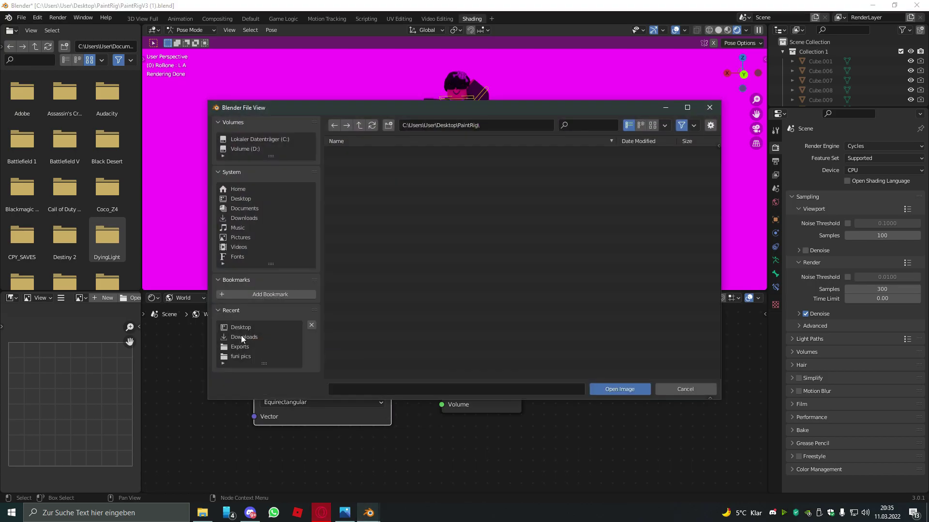
left_click(232, 219)
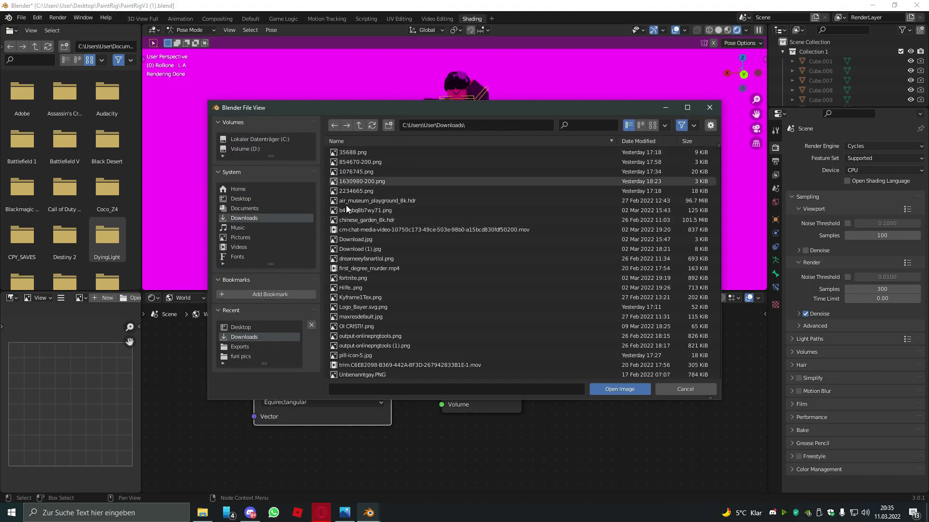
left_click(709, 107)
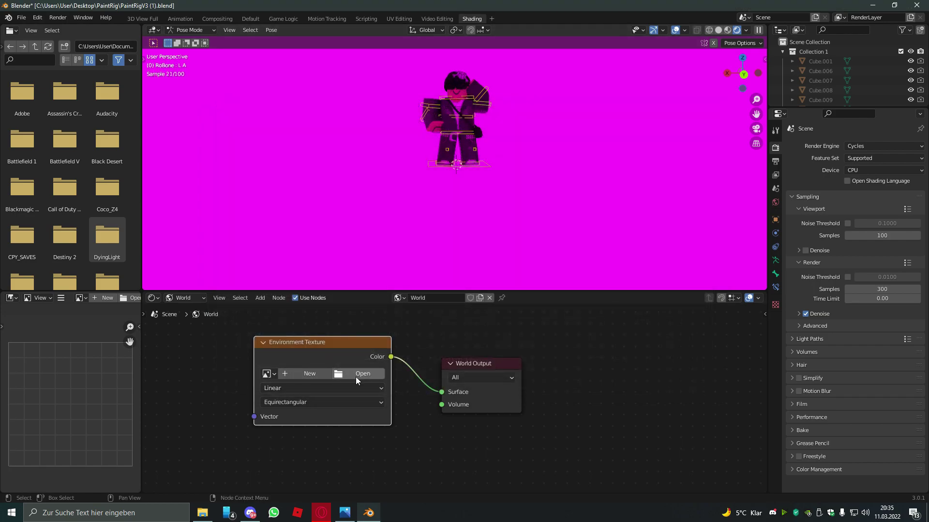
left_click(350, 373)
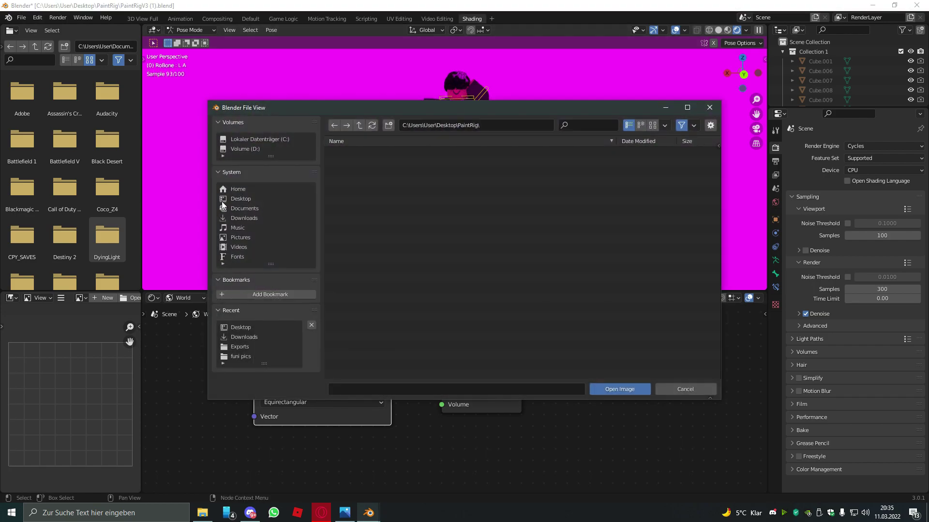
left_click(242, 217)
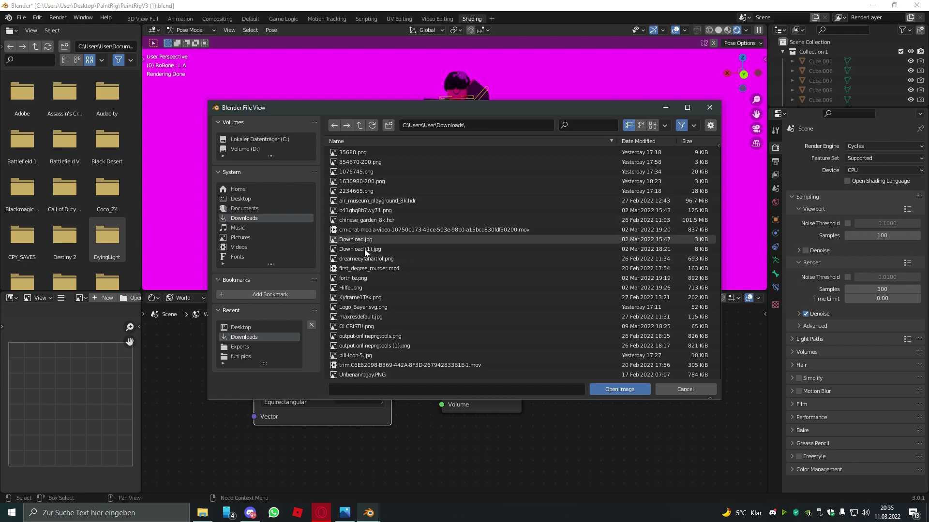
double_click(387, 222)
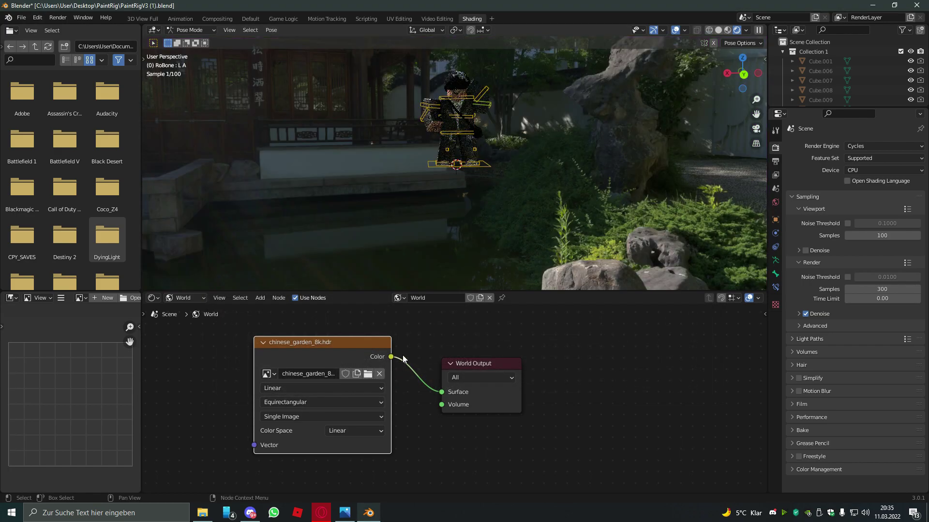
Orbit around the character, then return to the Default workspace
scroll(552, 84, "down", 2)
scroll(551, 85, "up", 3)
middle_click_drag(551, 84, 575, 76)
scroll(576, 76, "up", 2)
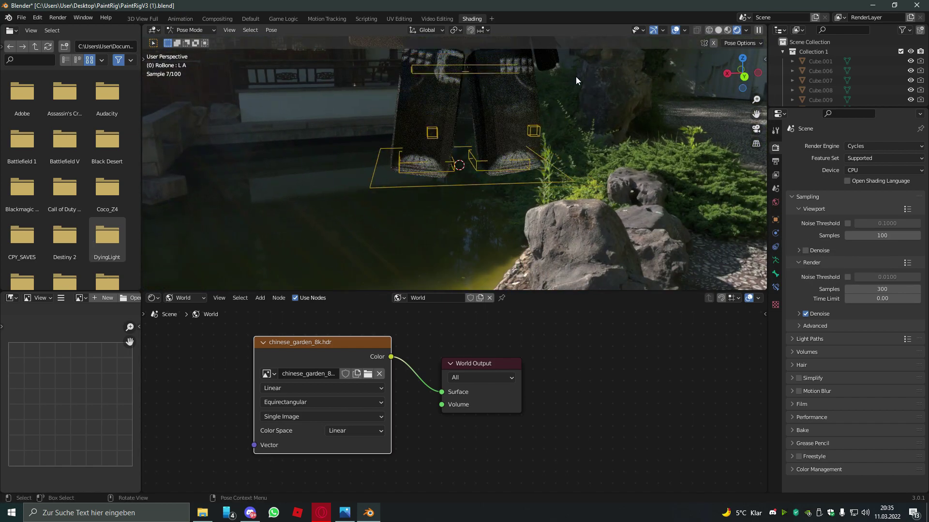
left_click(254, 19)
Preview the avatar in Rendered shading, drop back to Material Preview, and select the rig's Base bone
left_click(765, 442)
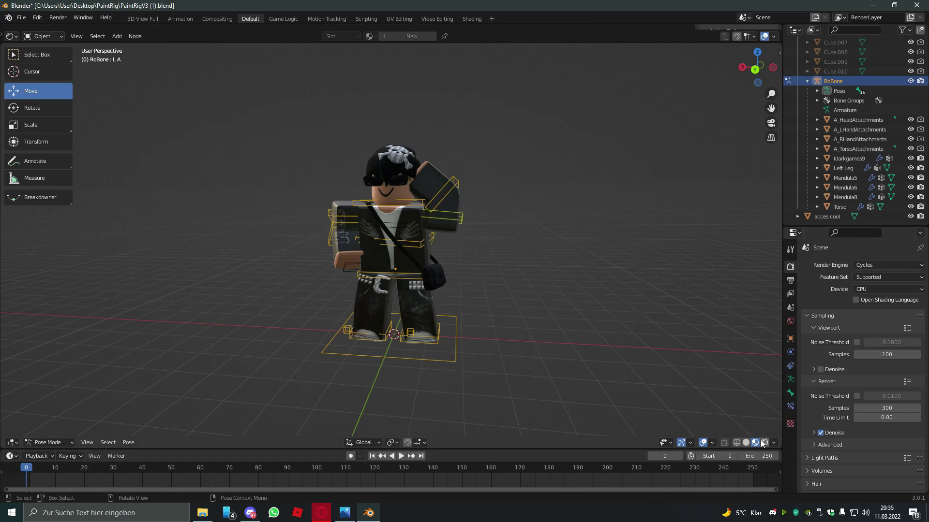
middle_click_drag(596, 349, 614, 342)
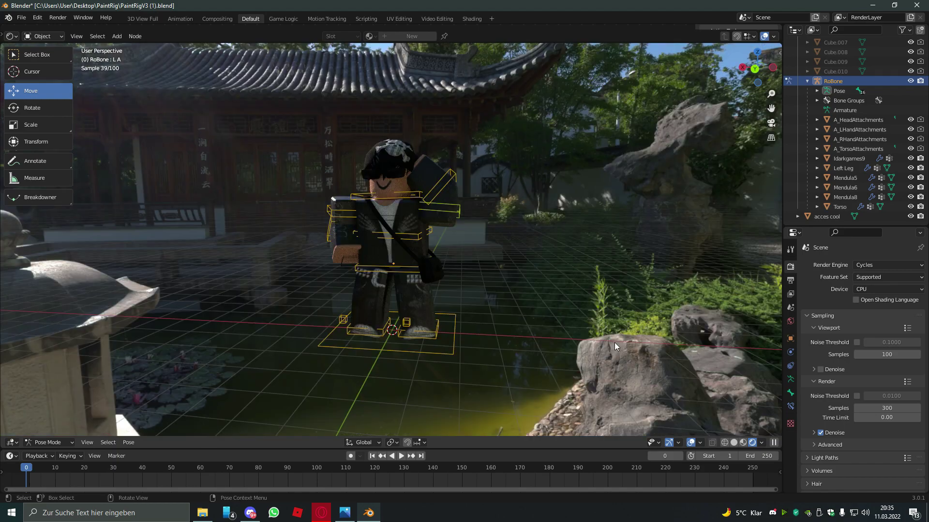
scroll(616, 346, "down", 2)
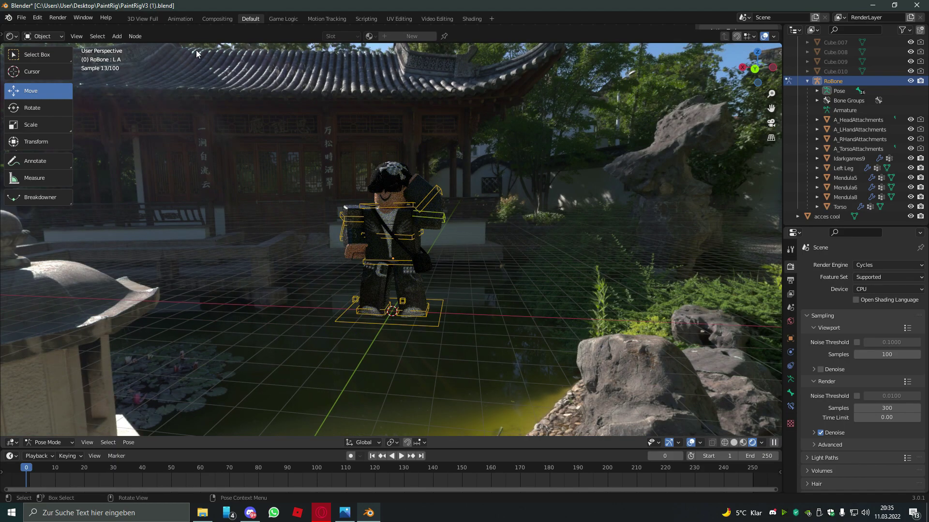
left_click(744, 443)
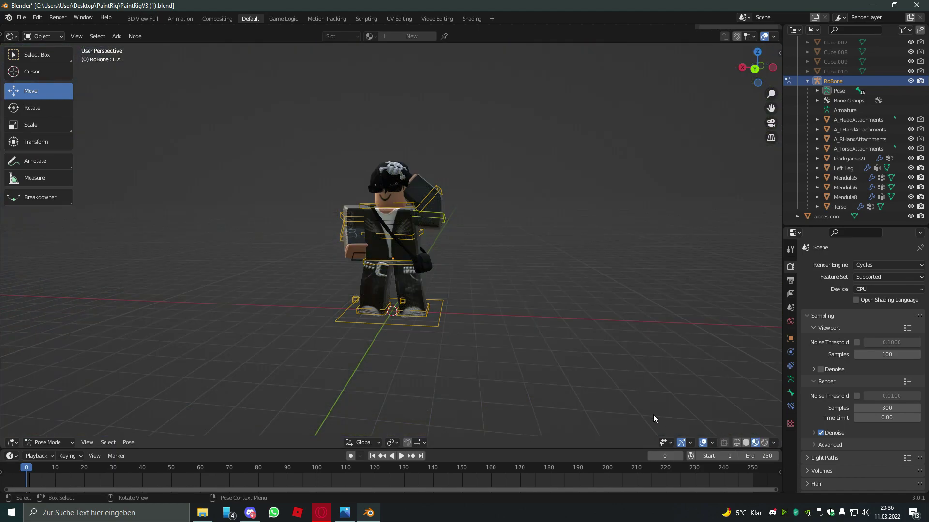
scroll(485, 370, "down", 1)
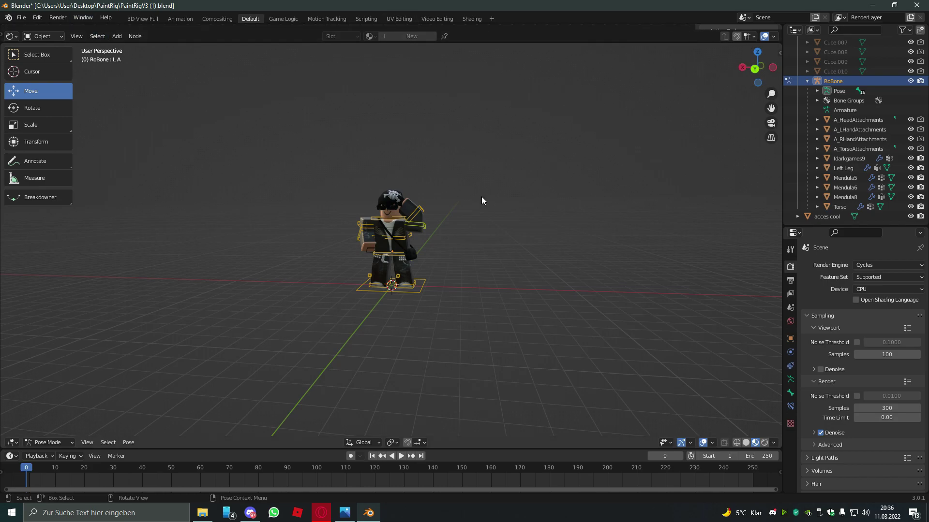
left_click(371, 290)
scroll(527, 300, "up", 5)
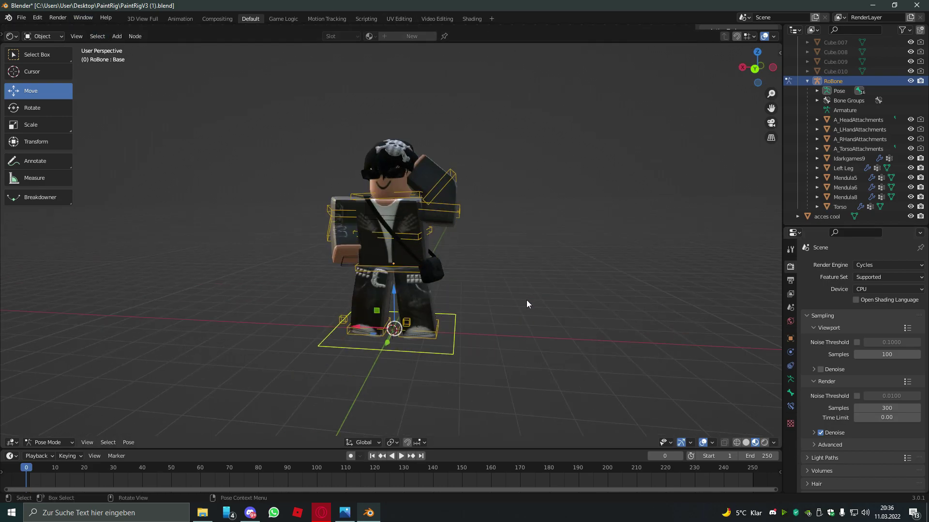
Re-enable Rendered shading and orbit to see the avatar against the garden, sky, path and pond
left_click(766, 443)
middle_click_drag(535, 317, 439, 328)
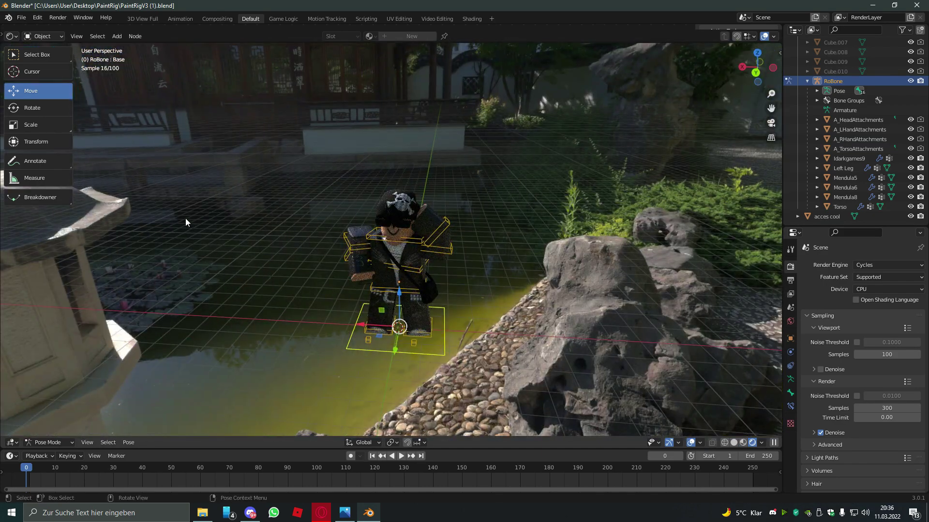
scroll(249, 177, "down", 1)
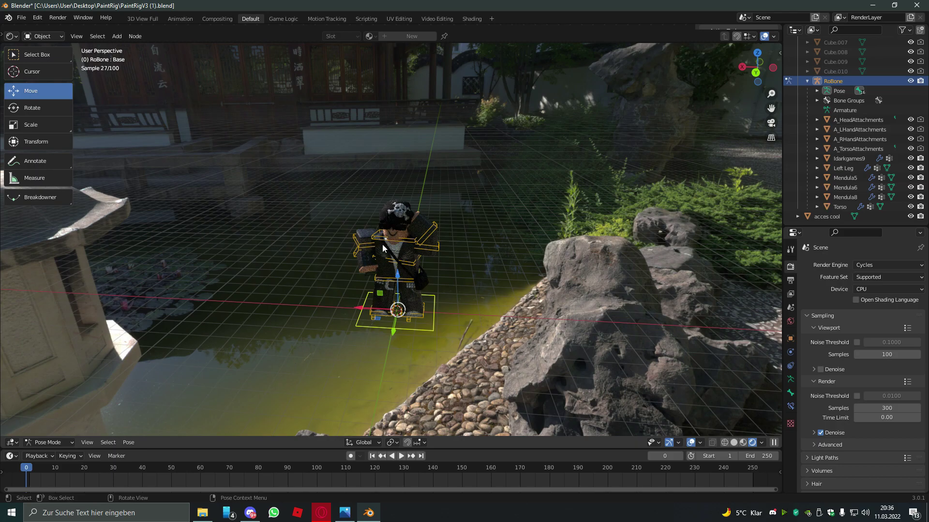
middle_click_drag(211, 248, 715, 164)
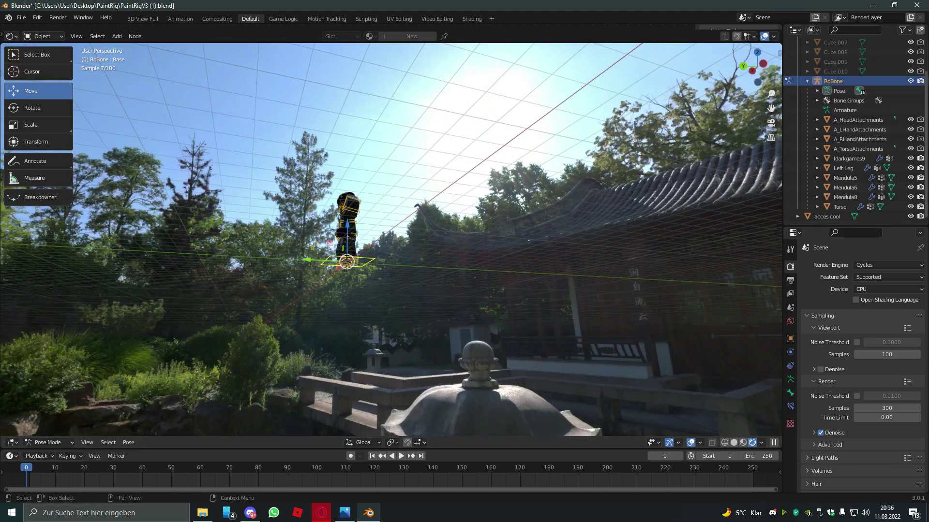
middle_click_drag(489, 186, 626, 216)
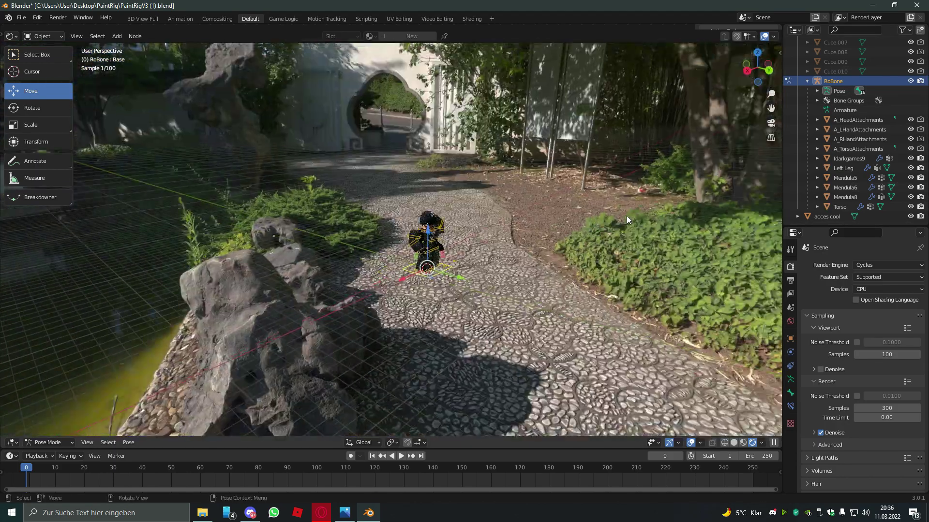
middle_click_drag(405, 239, 505, 185)
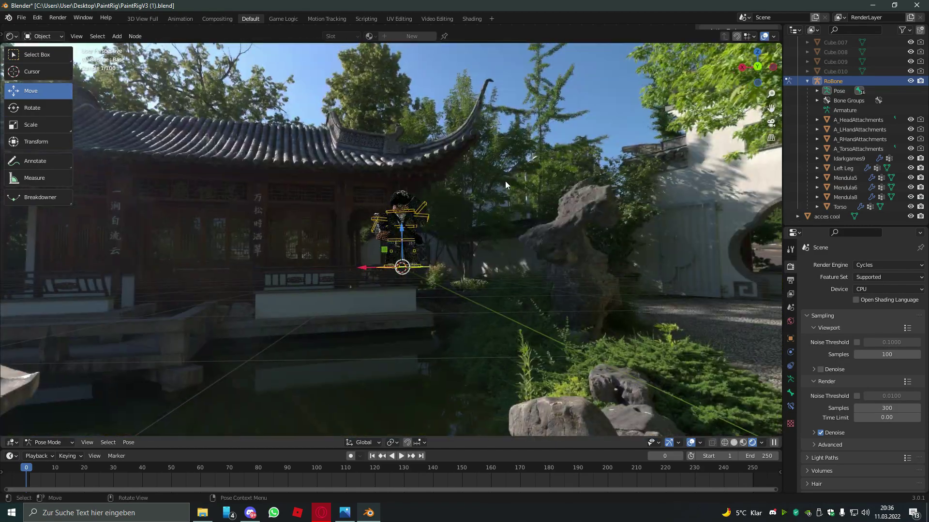
scroll(505, 181, "down", 3)
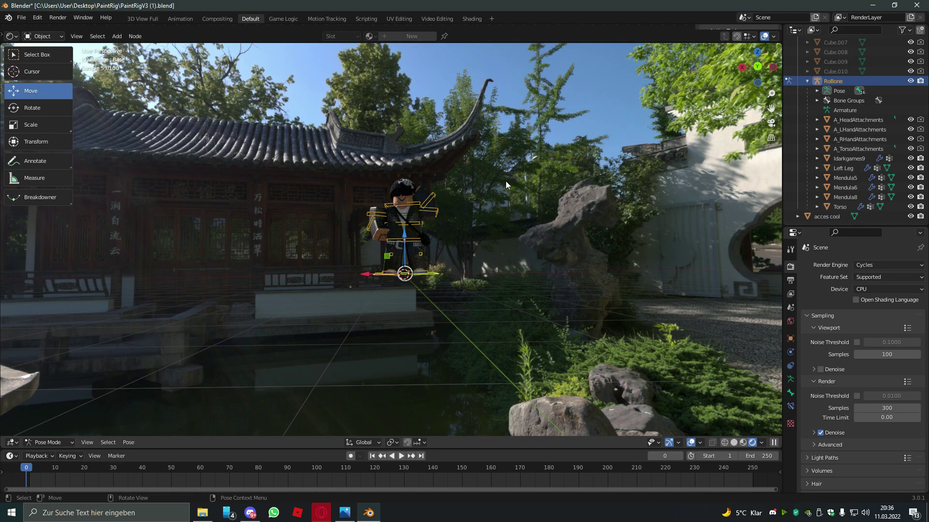
scroll(478, 190, "up", 6)
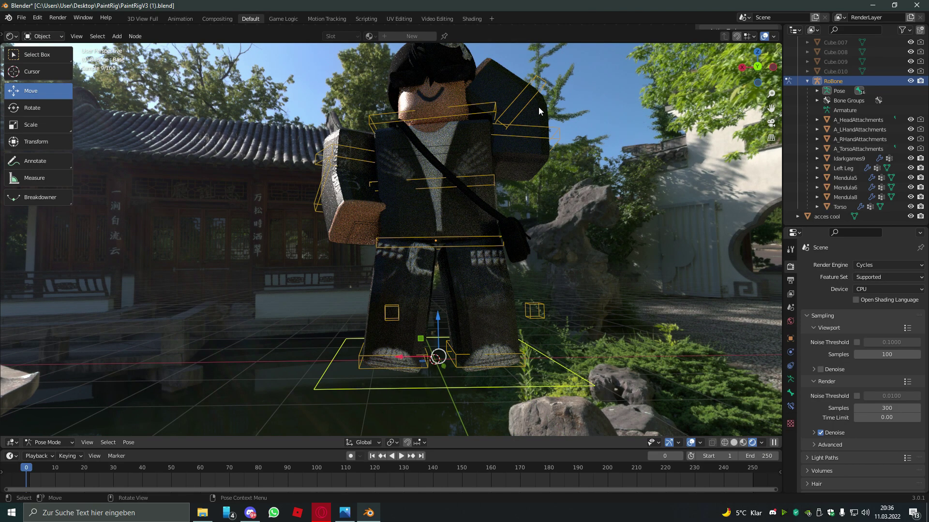
middle_click_drag(476, 184, 490, 385)
scroll(516, 237, "down", 4)
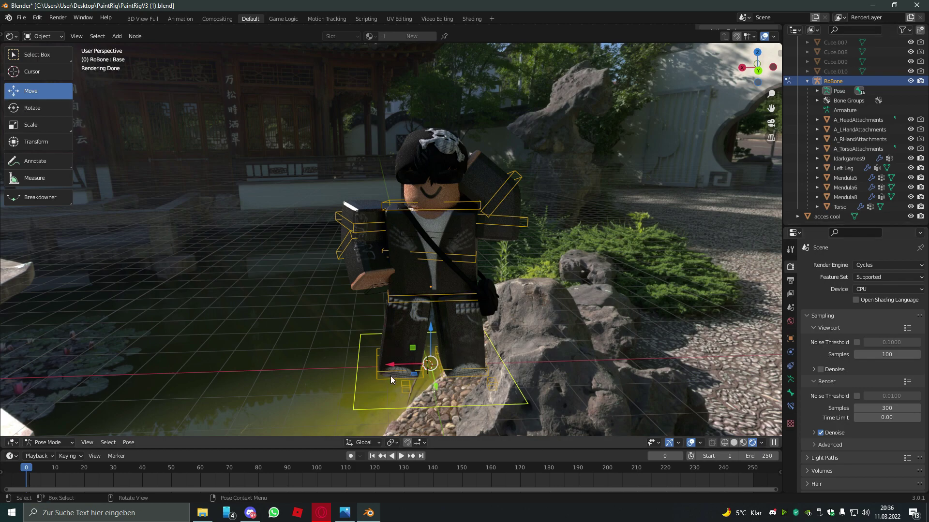
Rotate the rig's Base bone about Z by roughly 19° so the avatar faces the rocks
left_click(379, 387)
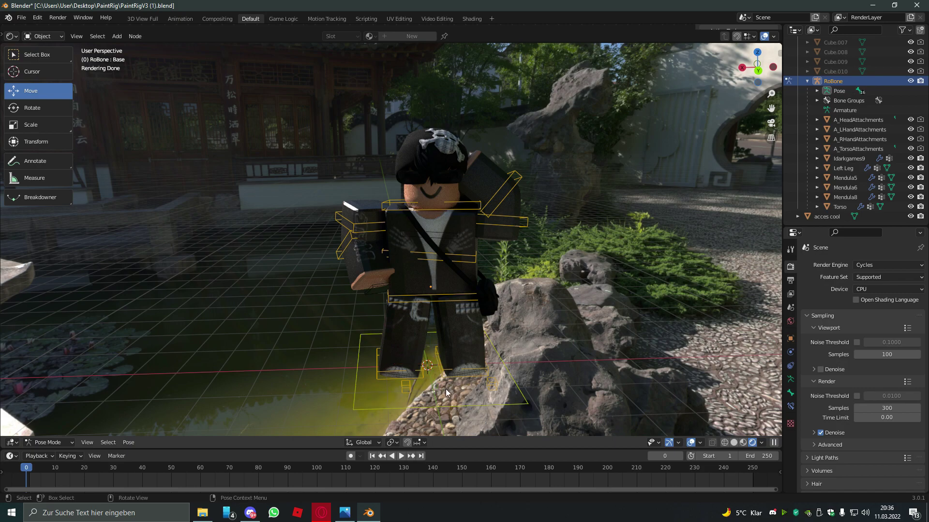
left_click(454, 399)
left_click(511, 399)
left_click(511, 408)
left_click(49, 108)
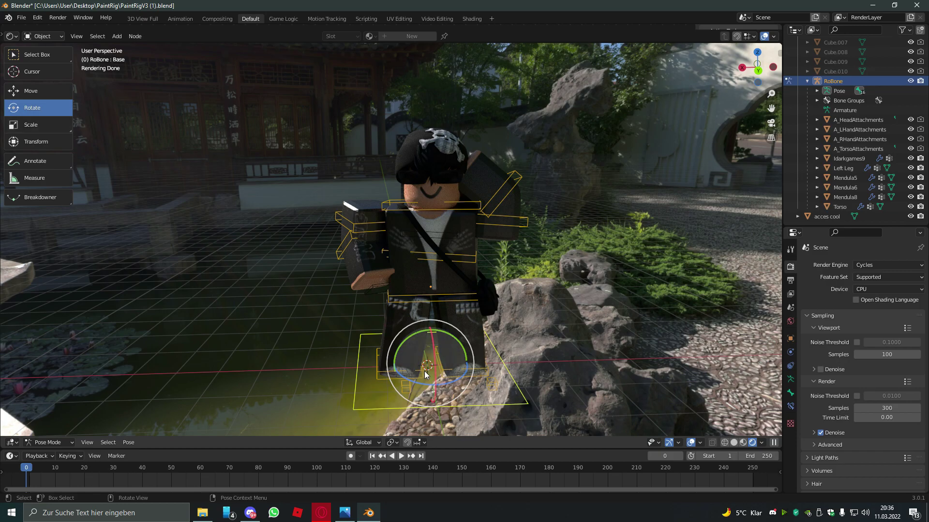
left_click_drag(417, 381, 454, 331)
middle_click_drag(454, 331, 497, 331)
middle_click_drag(155, 367, 244, 332)
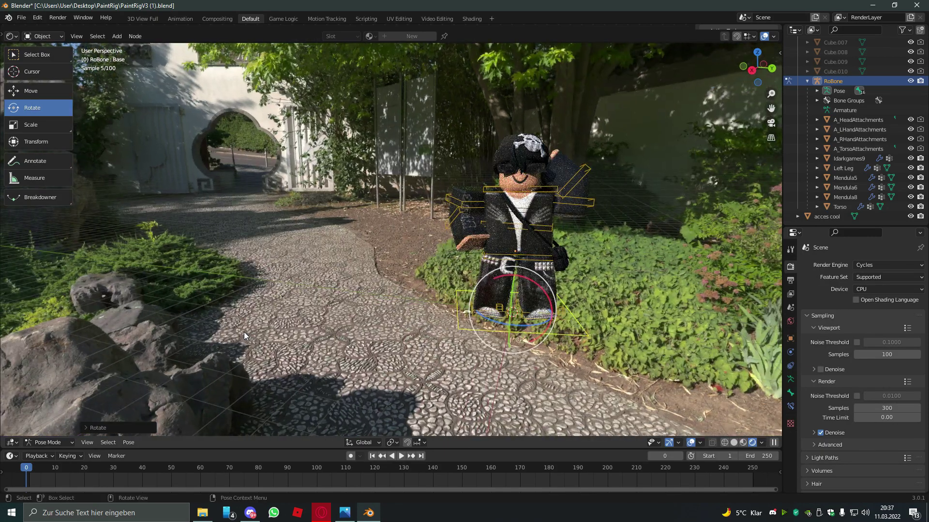
left_click_drag(490, 325, 483, 329)
middle_click_drag(484, 329, 476, 326)
middle_click_drag(622, 217, 485, 282)
key("g")
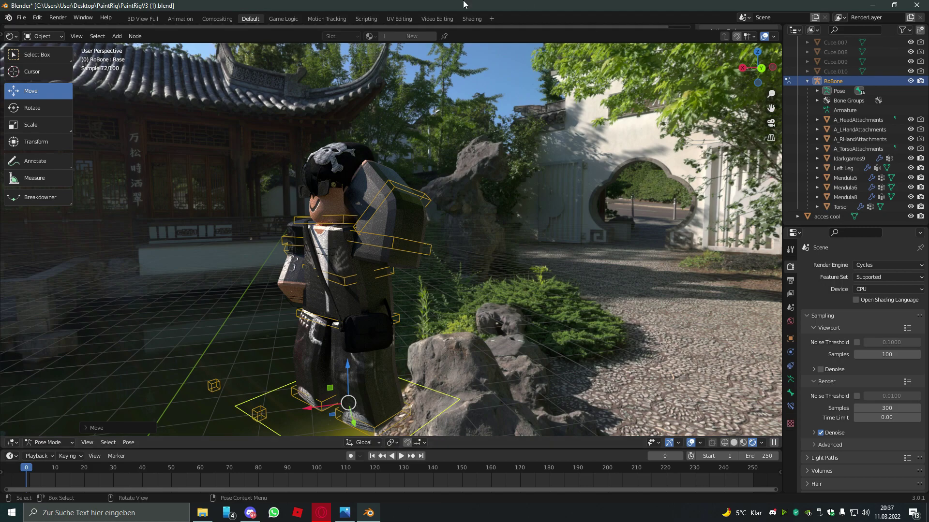
Turn on Transparent under Render Properties > Film, then go back to the Default workspace
left_click(471, 19)
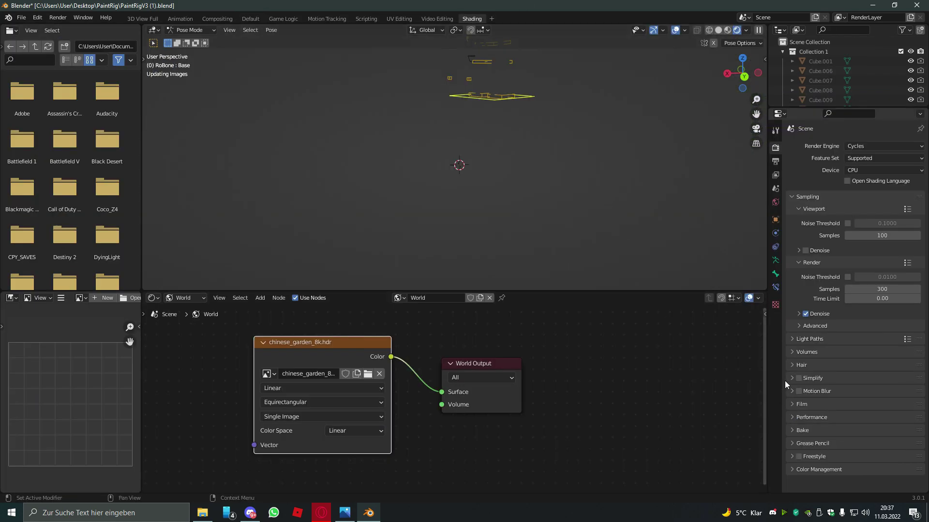
left_click(799, 404)
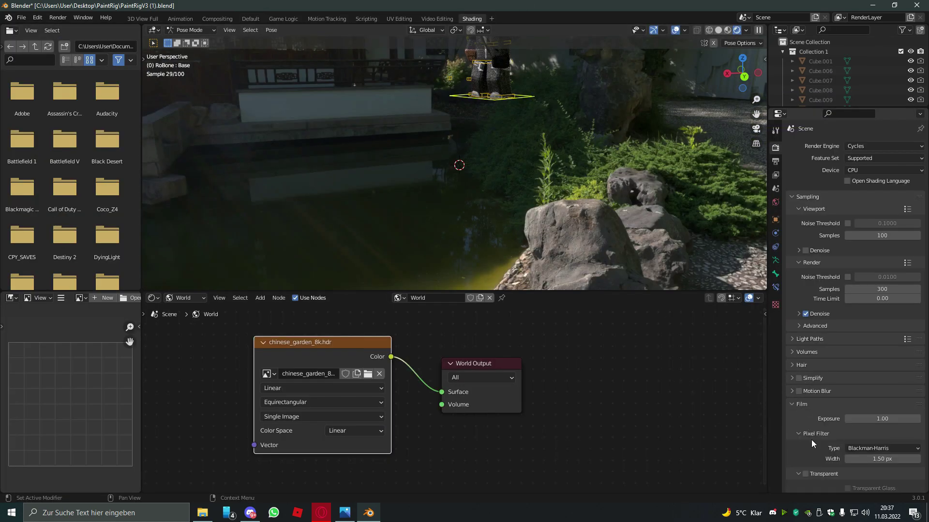
scroll(811, 440, "down", 4)
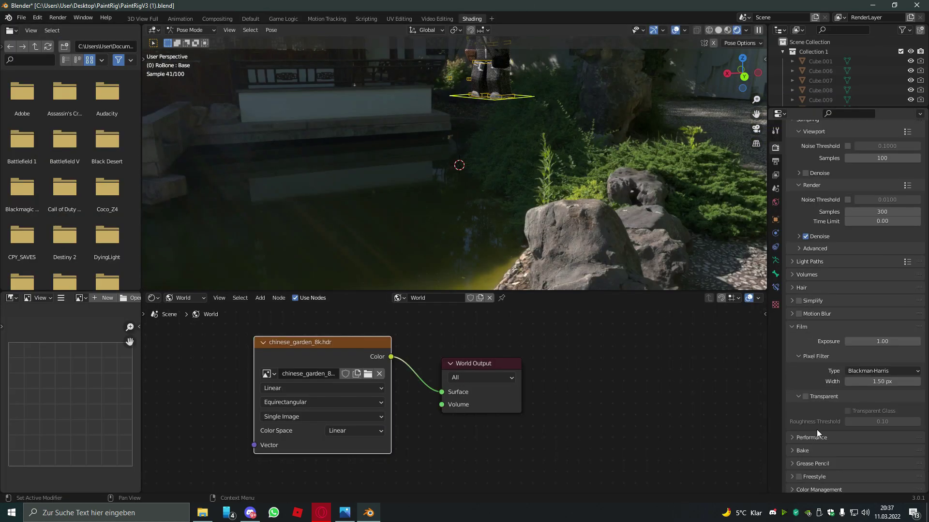
left_click(805, 393)
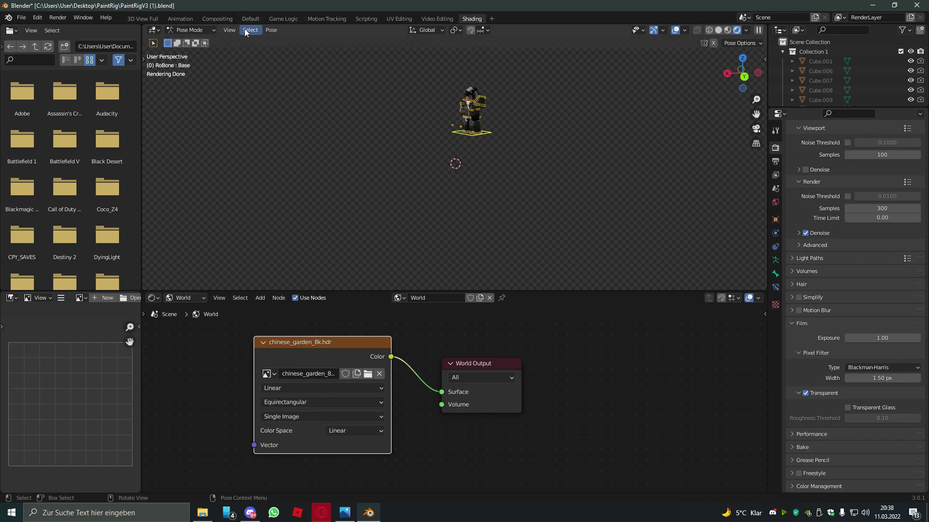
left_click(256, 18)
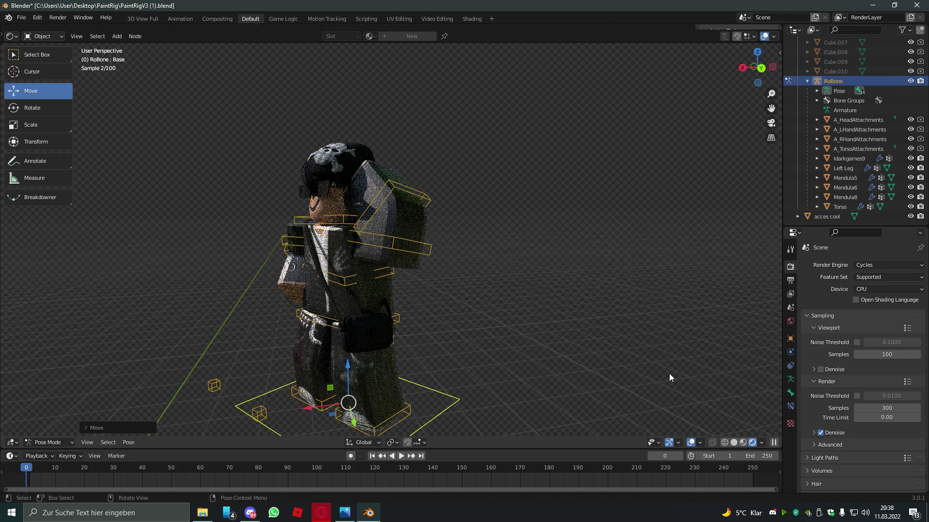
Switch to Object mode, add a camera, and align it to the current view of the avatar
left_click(743, 443)
scroll(476, 243, "up", 2)
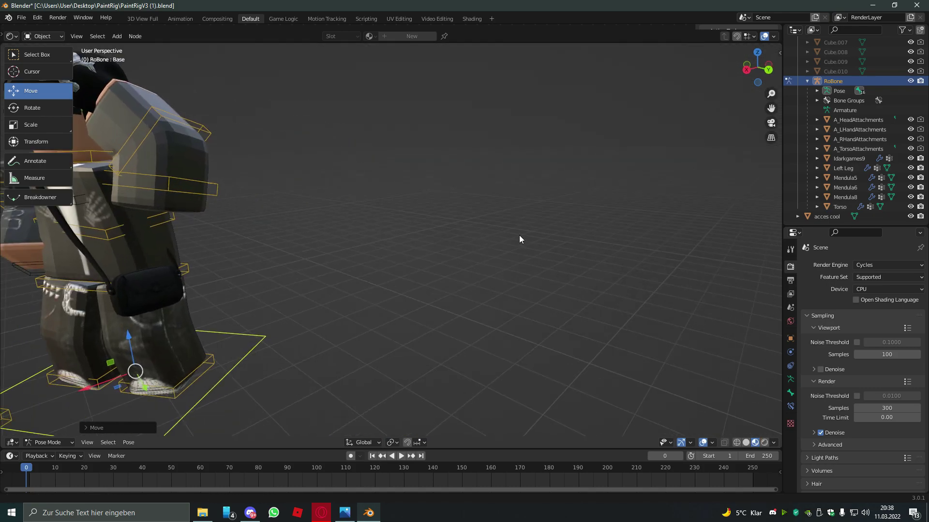
middle_click_drag(519, 235, 45, 419)
left_click(48, 436)
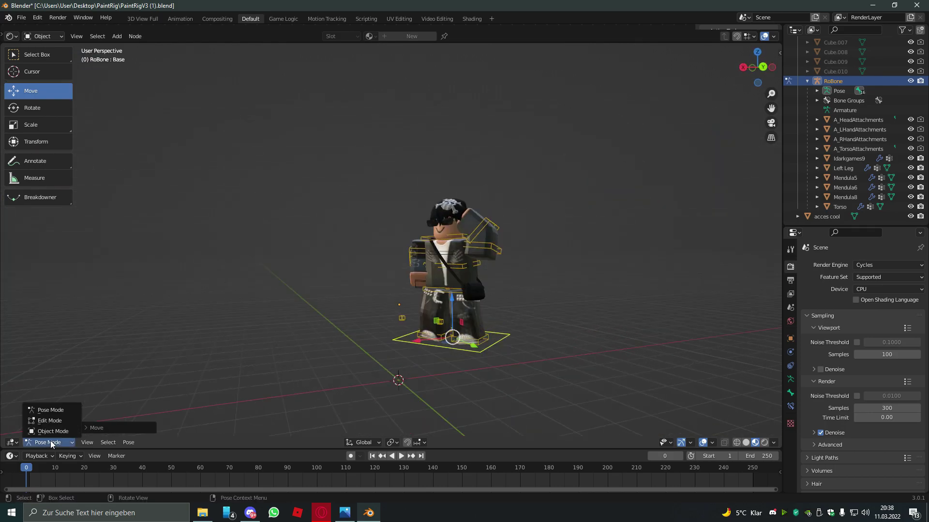
left_click(44, 409)
left_click(126, 441)
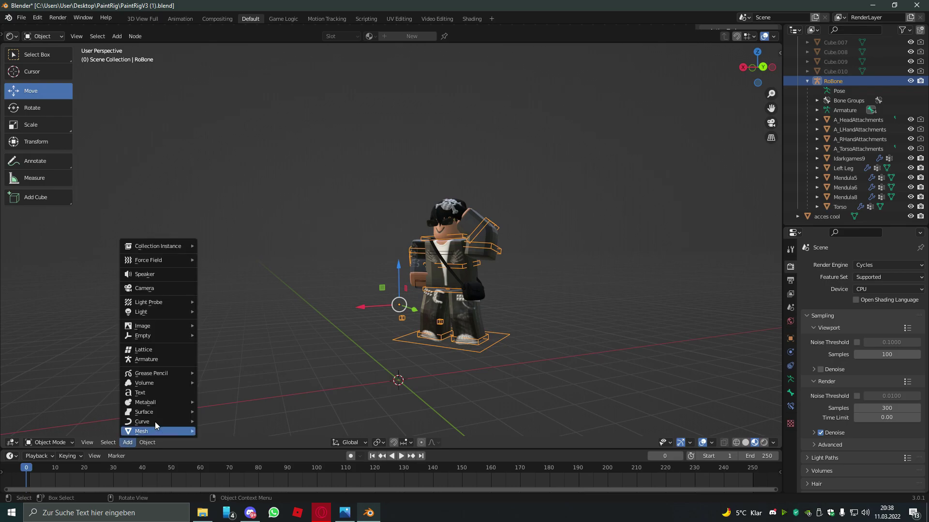
left_click(156, 290)
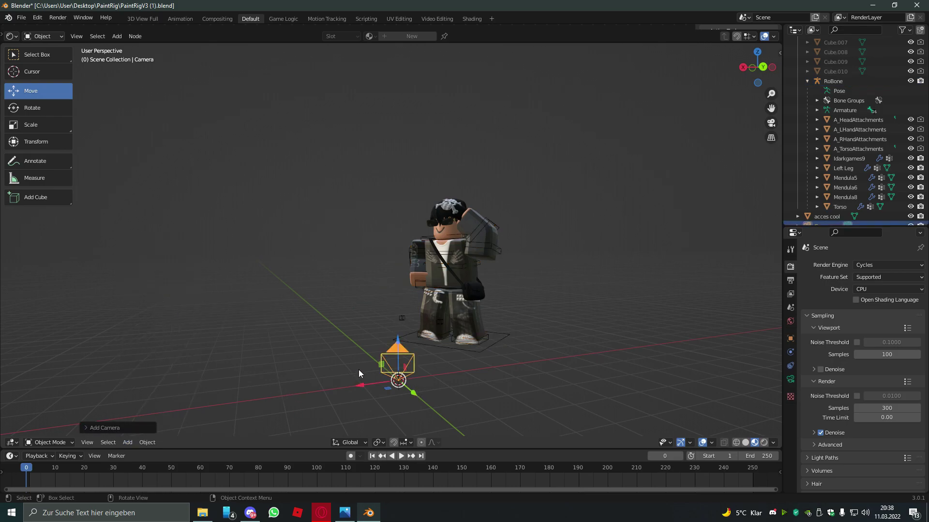
key("ctrl+alt+KP_0")
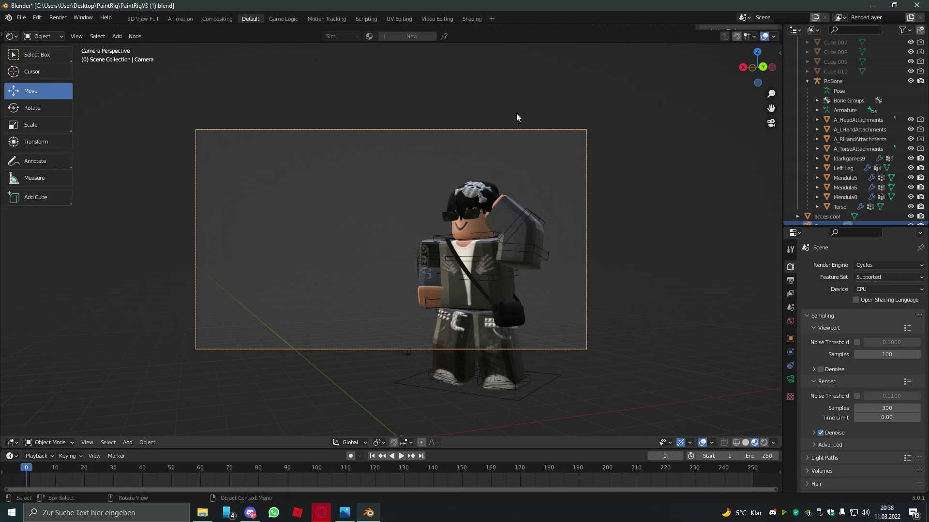
Move the camera to frame the avatar's head and shoulders, checking the shot in Rendered shading
left_click(771, 123)
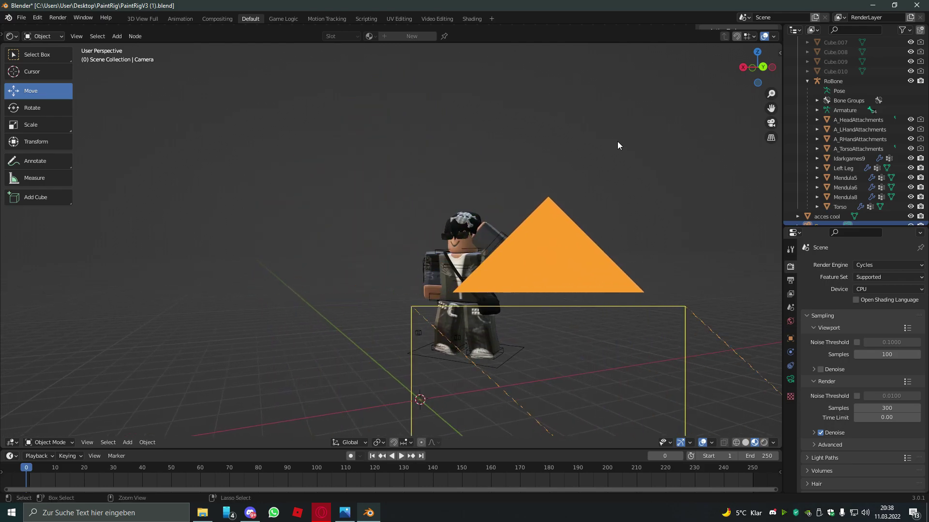
key("KP_0")
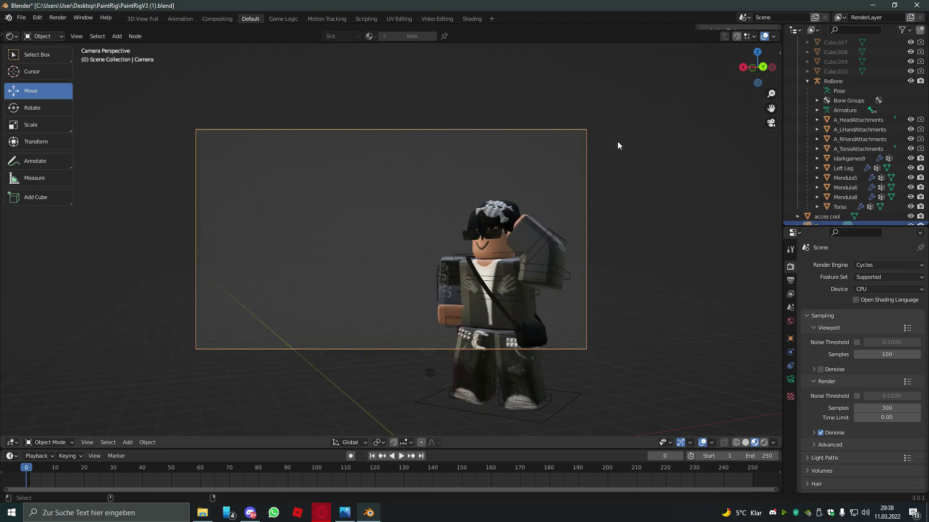
left_click(771, 123)
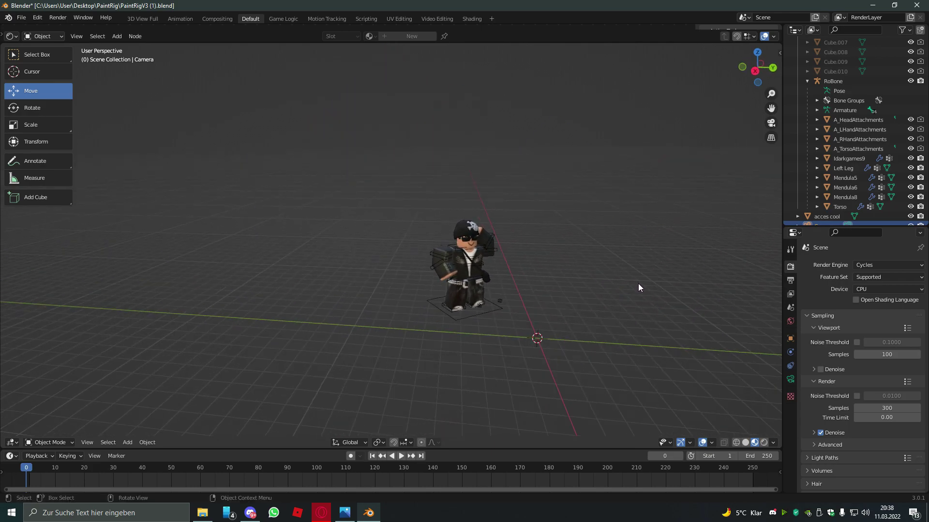
left_click_drag(628, 285, 598, 270)
left_click(771, 123)
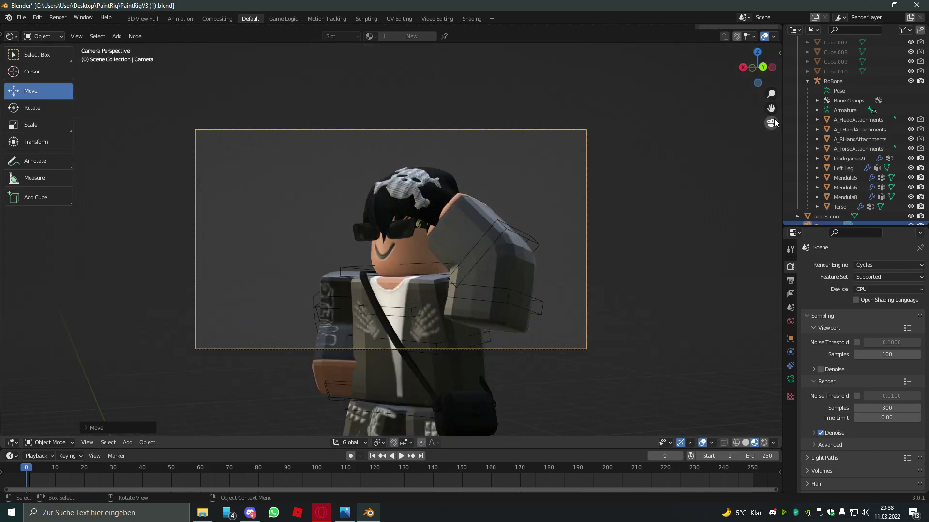
left_click(771, 123)
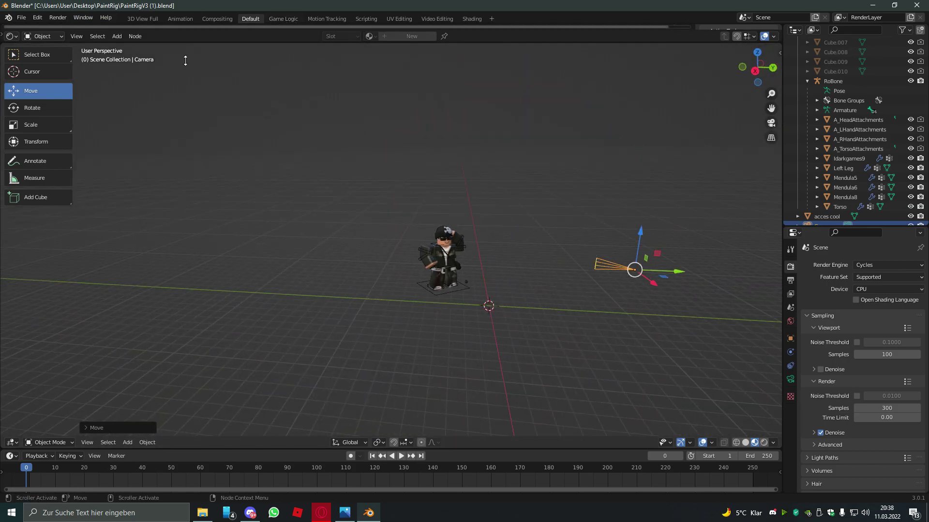
left_click(764, 443)
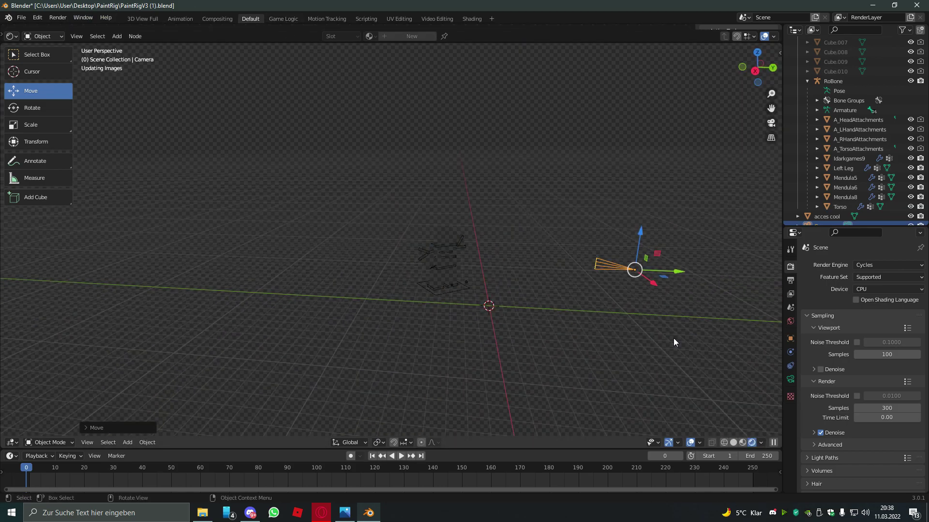
left_click(771, 123)
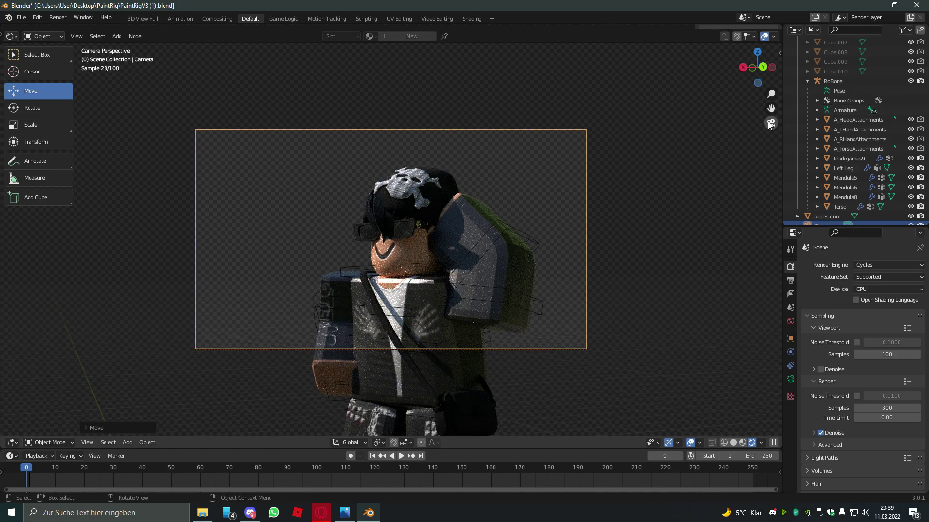
left_click(770, 123)
Run Render > Render Image and inspect the finished 300-sample Cycles render of the avatar
left_click(58, 19)
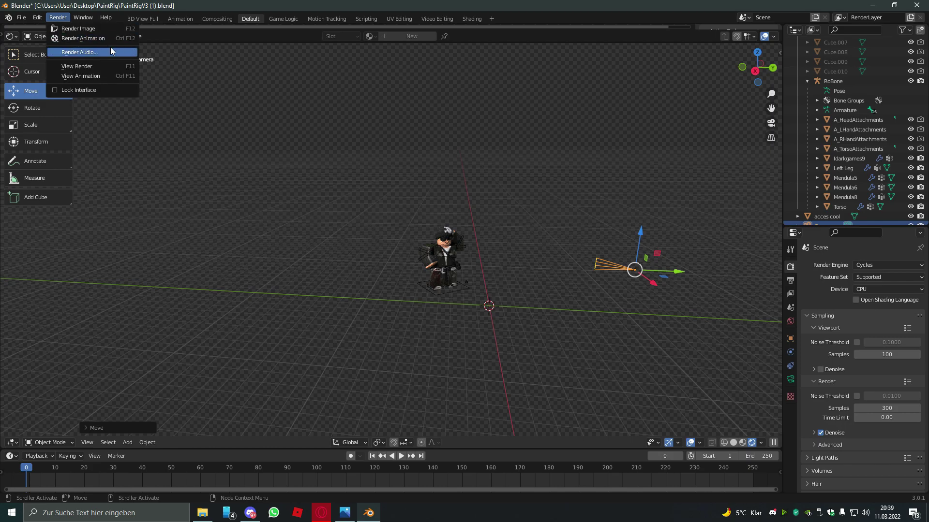
left_click(98, 28)
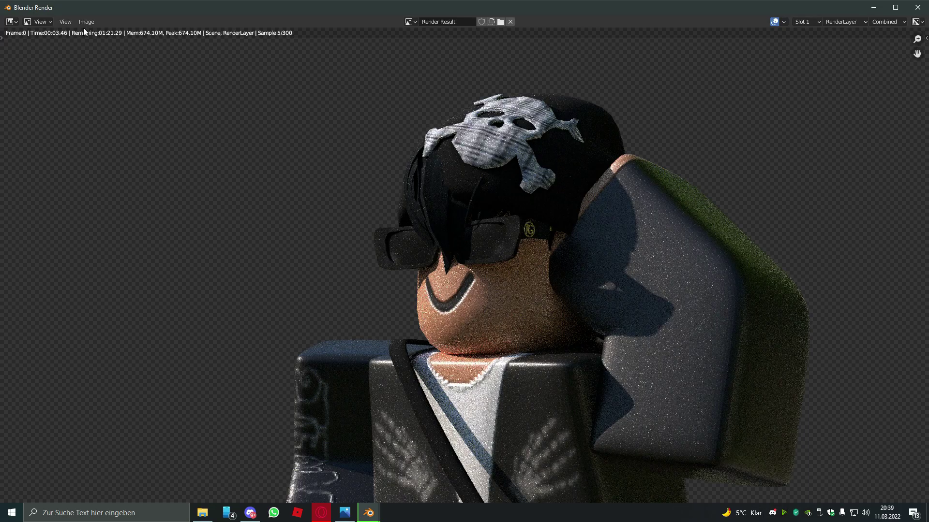
scroll(454, 349, "down", 3)
scroll(454, 350, "up", 4)
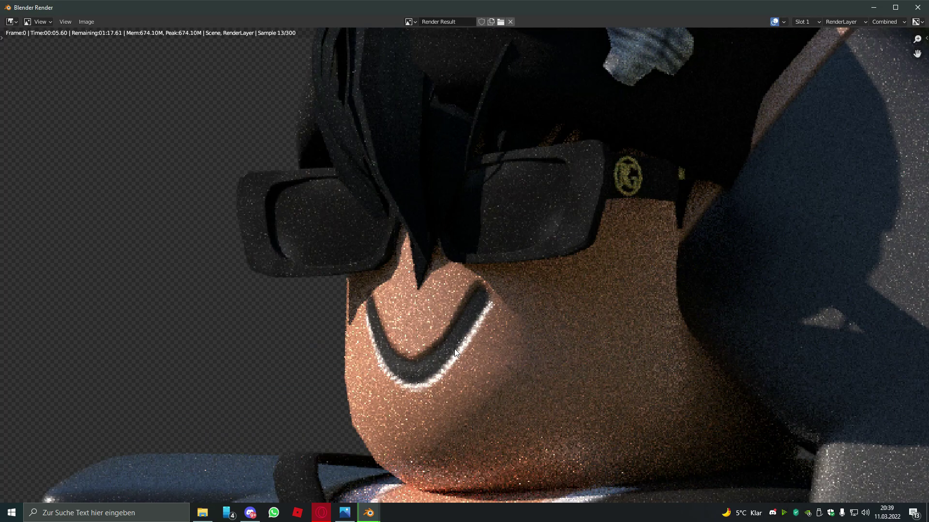
scroll(503, 329, "down", 3)
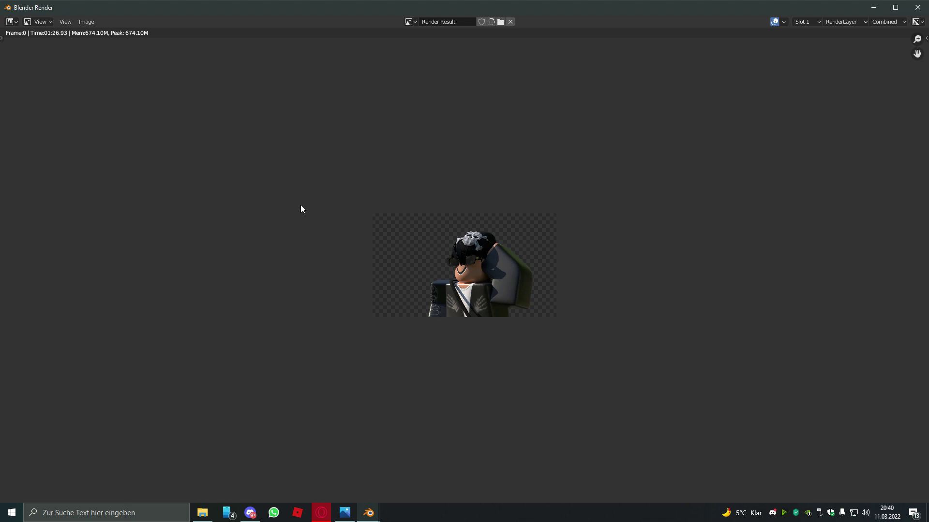
scroll(296, 221, "up", 5)
scroll(309, 220, "up", 1)
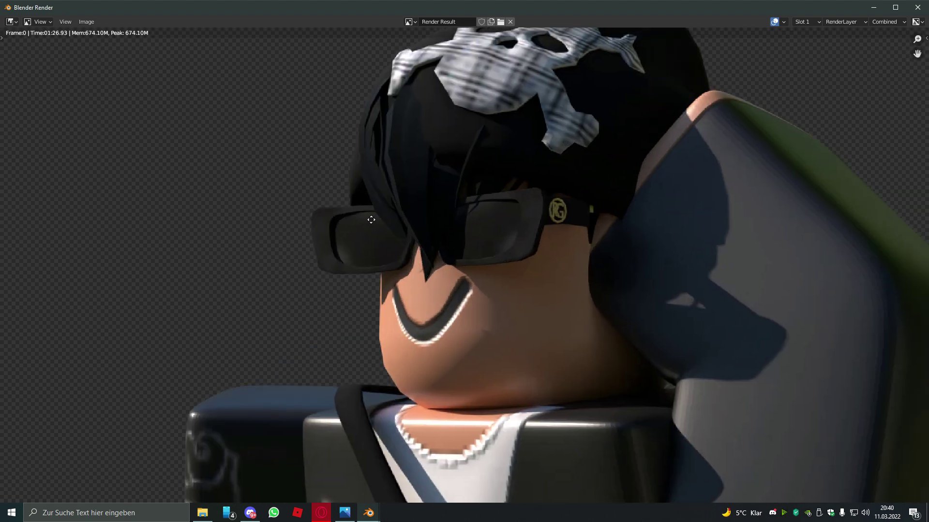
scroll(286, 228, "down", 5)
scroll(253, 165, "up", 3)
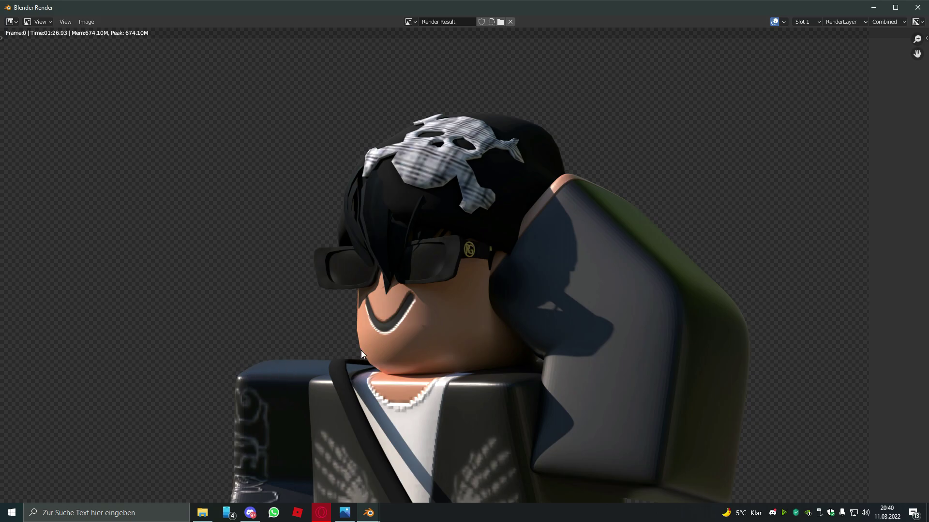
scroll(361, 350, "down", 3)
scroll(366, 335, "down", 3)
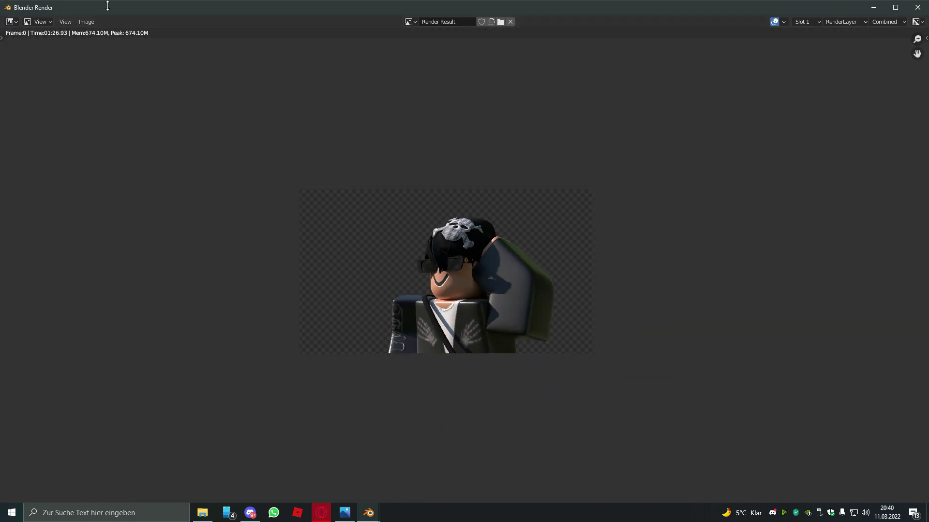
scroll(552, 266, "up", 4)
scroll(552, 266, "down", 3)
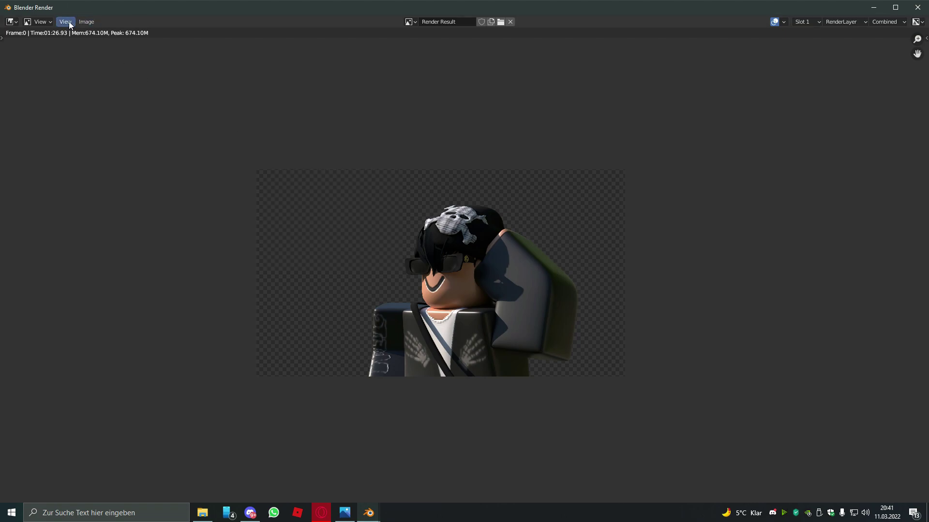
Save the render through Image > Save As under the name 'cool yt render.png'
left_click(90, 24)
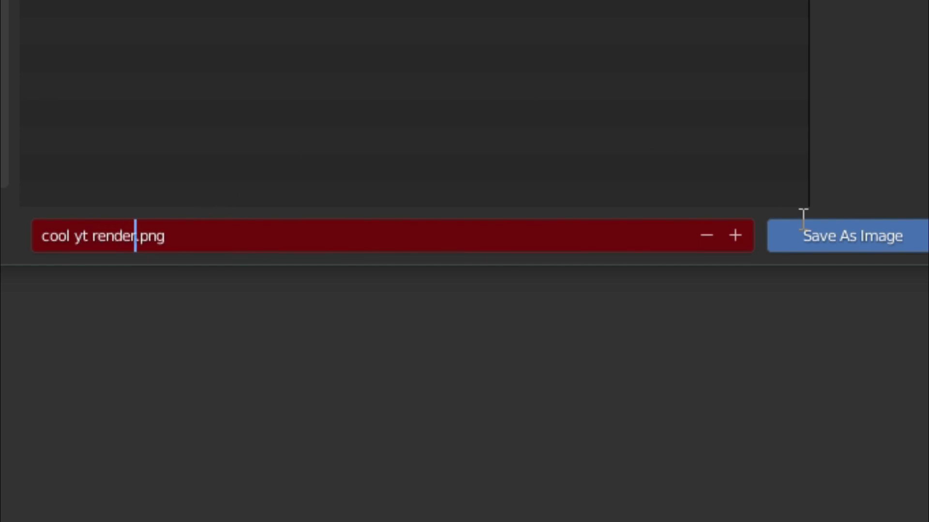
left_click(848, 239)
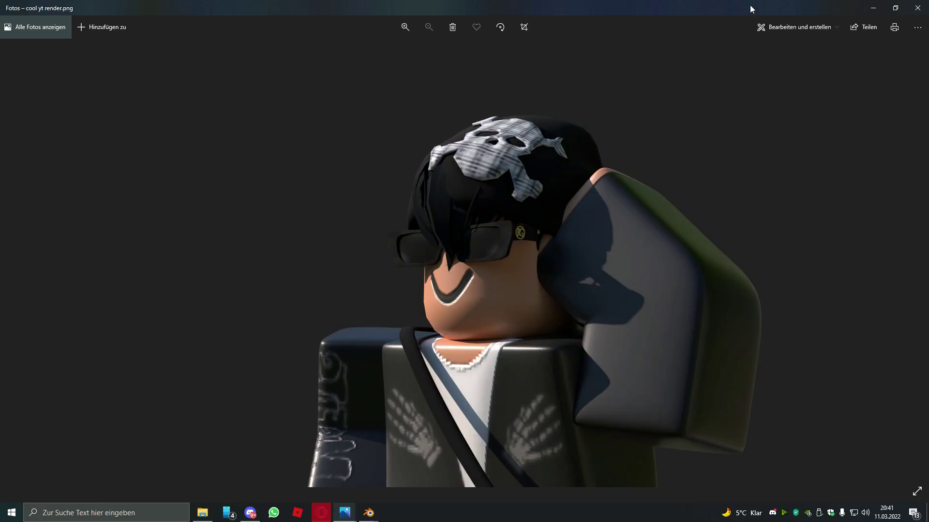
Zoom in and out on cool yt render.png to inspect the avatar's beanie and sunglasses
scroll(419, 272, "up", 4)
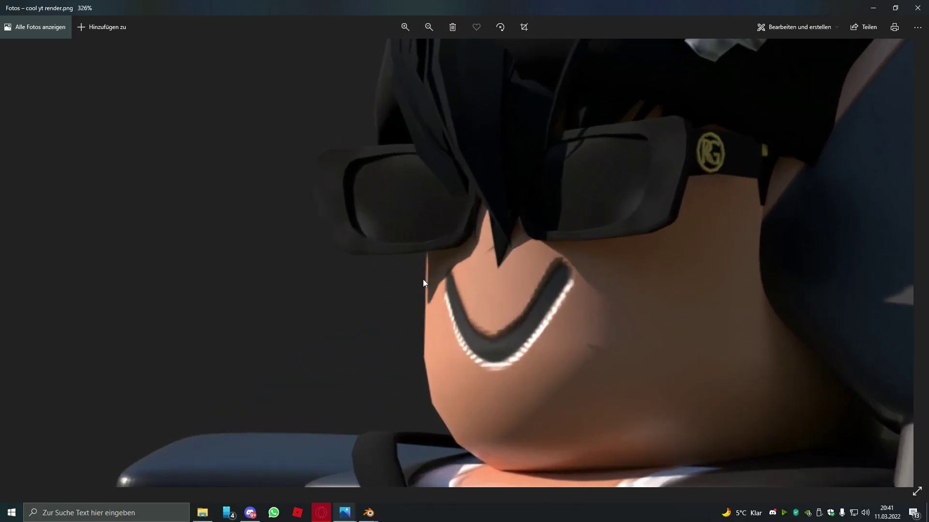
scroll(424, 277, "down", 3)
scroll(442, 210, "down", 2)
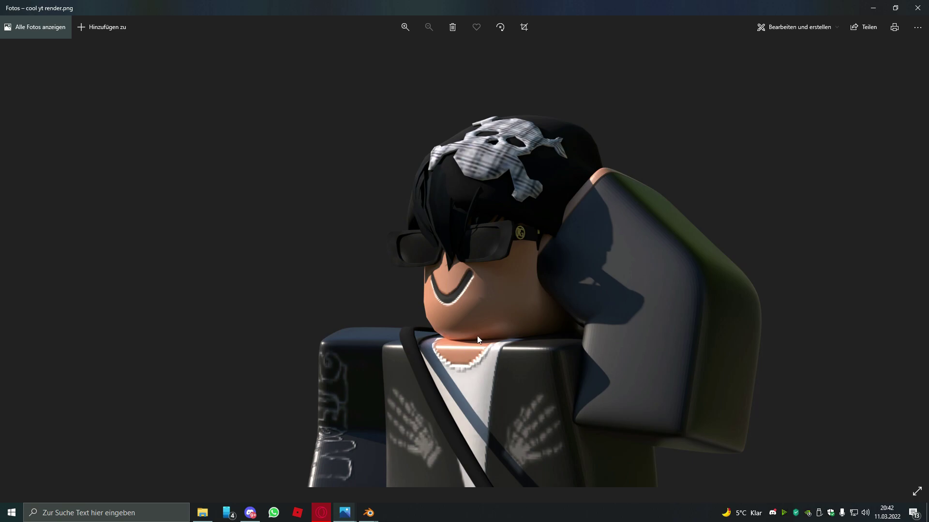
scroll(631, 265, "up", 3)
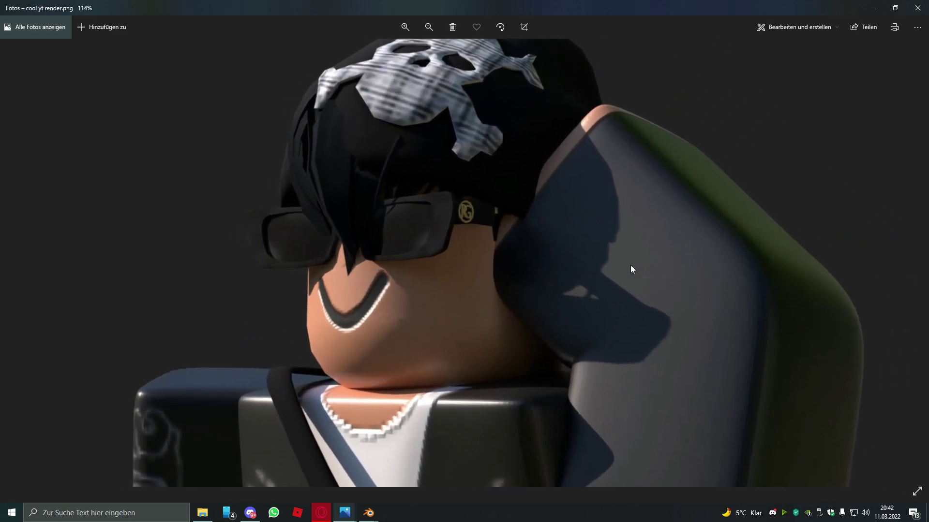
scroll(631, 269, "down", 2)
scroll(631, 269, "up", 4)
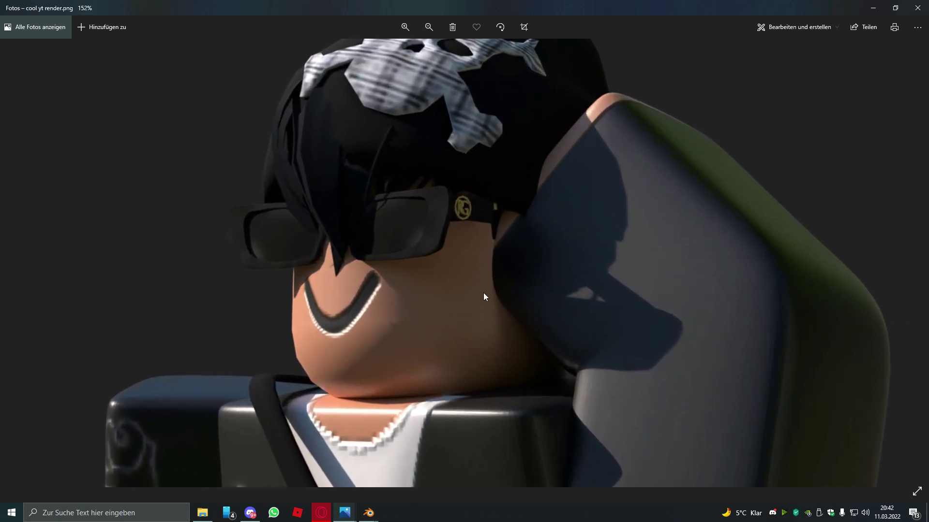
scroll(484, 296, "down", 2)
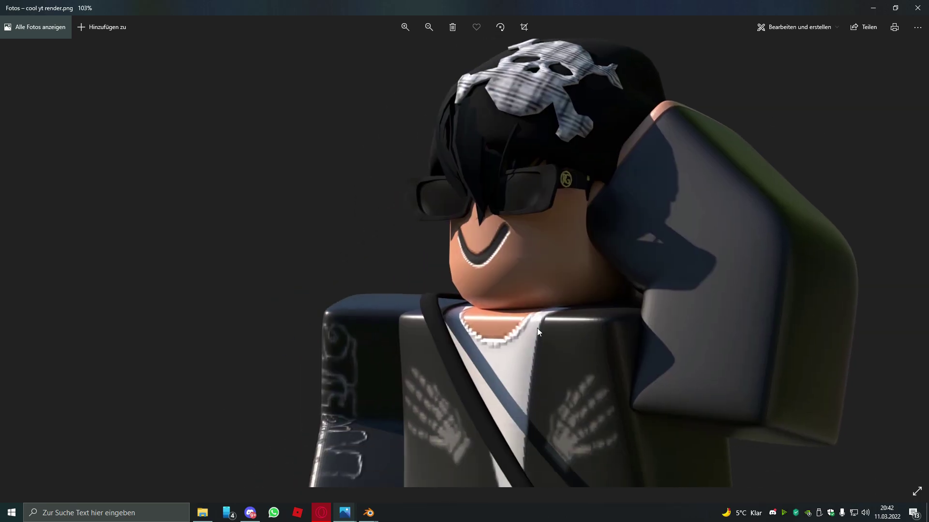
scroll(537, 328, "down", 2)
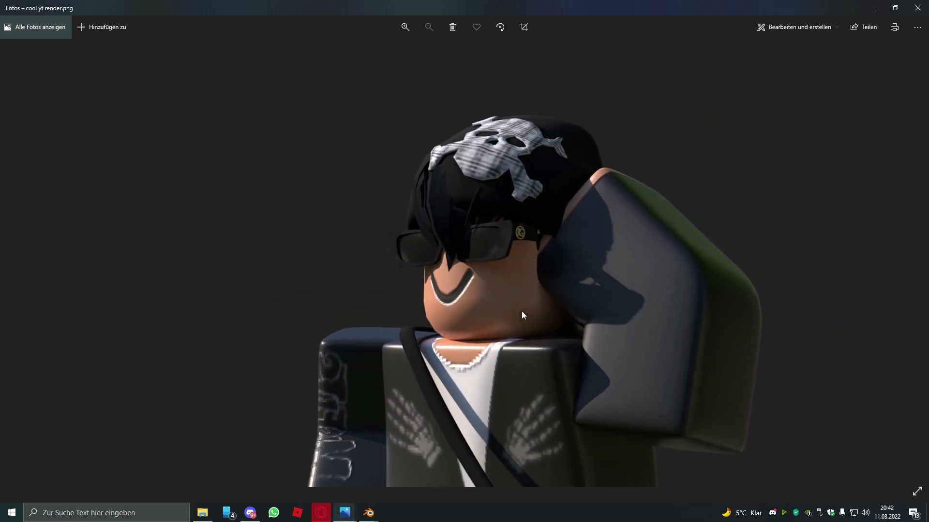